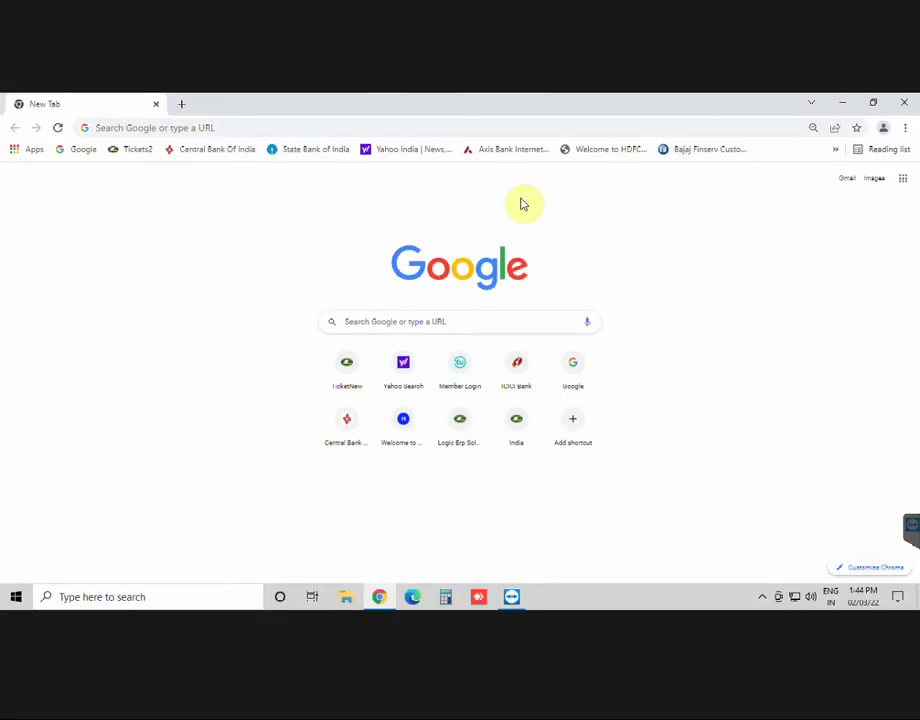
Step: Go to logicerp.com in Chrome's address bar
{"action": "left_click", "coordinate": [286, 129]}
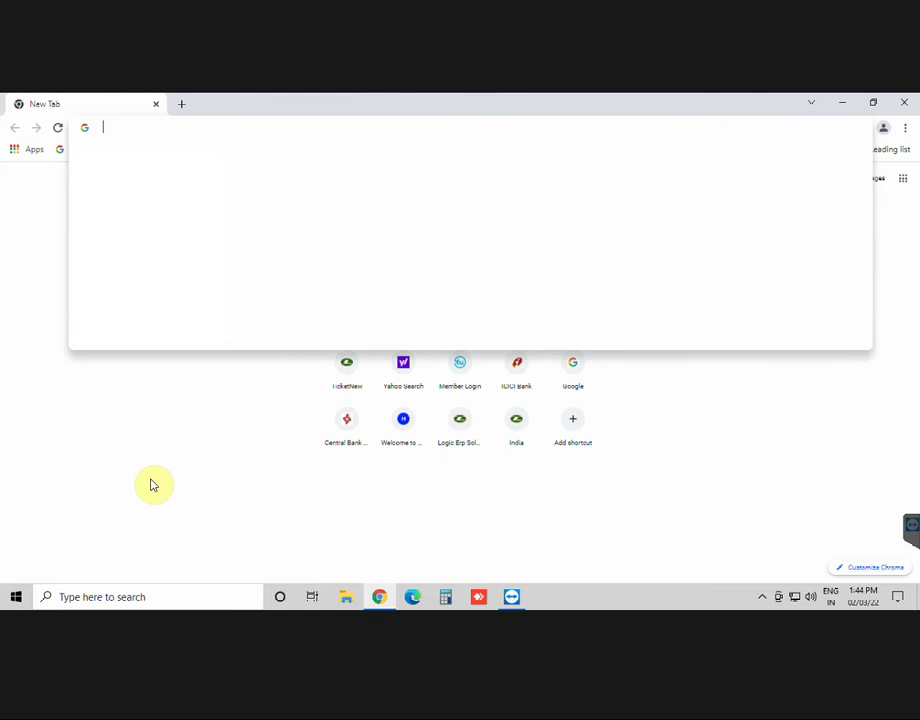
{"action": "type", "text": "logicerp."}
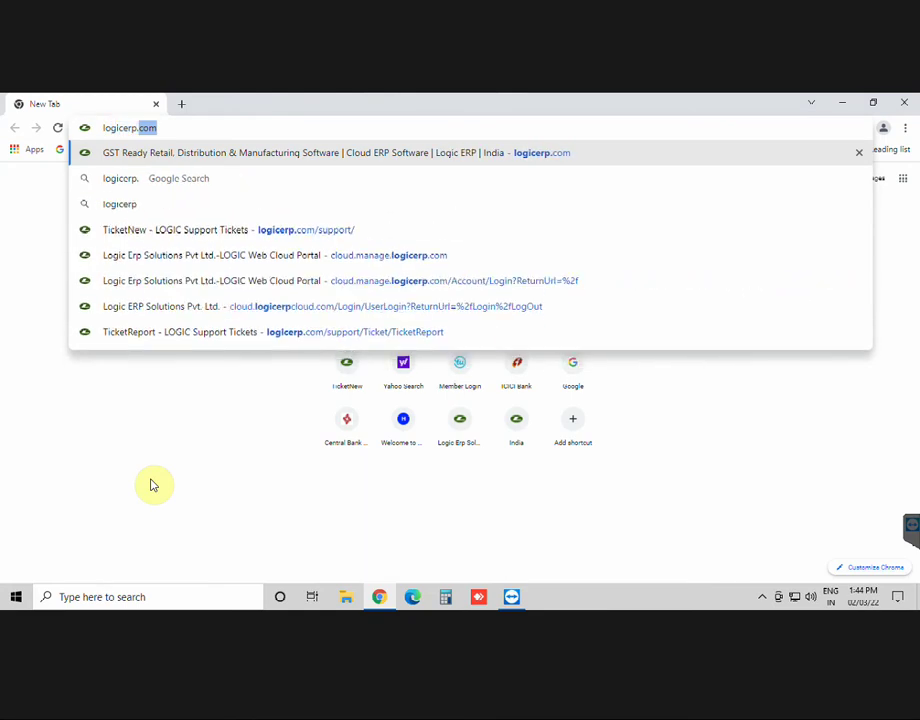
{"action": "type", "text": "com"}
{"action": "key", "text": "Return"}
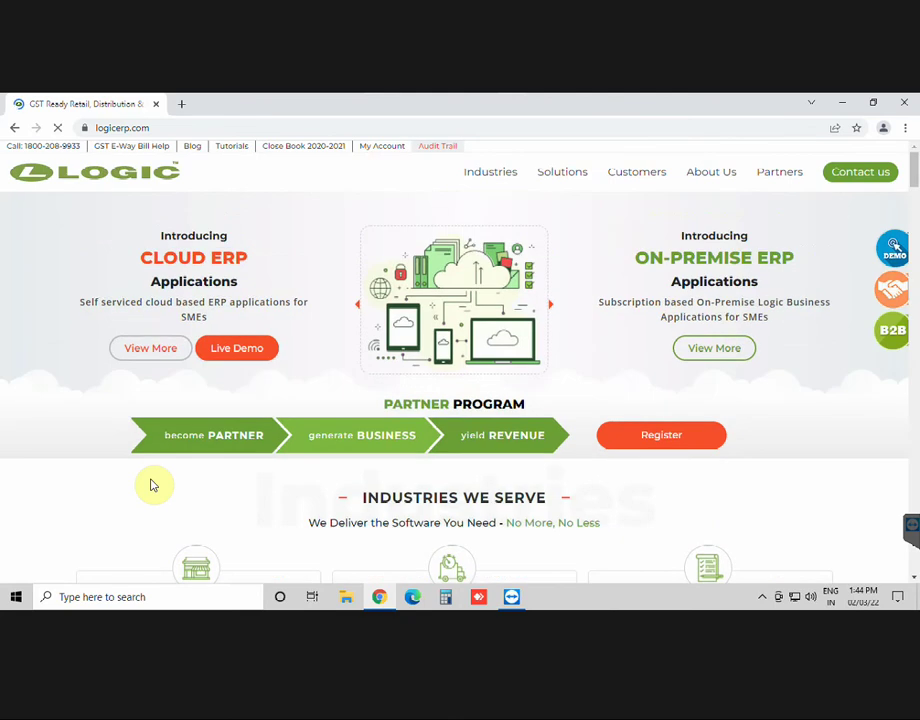
Step: Sign in to the LOGIC ERP account with the user's e-mail and password
{"action": "left_click", "coordinate": [387, 148]}
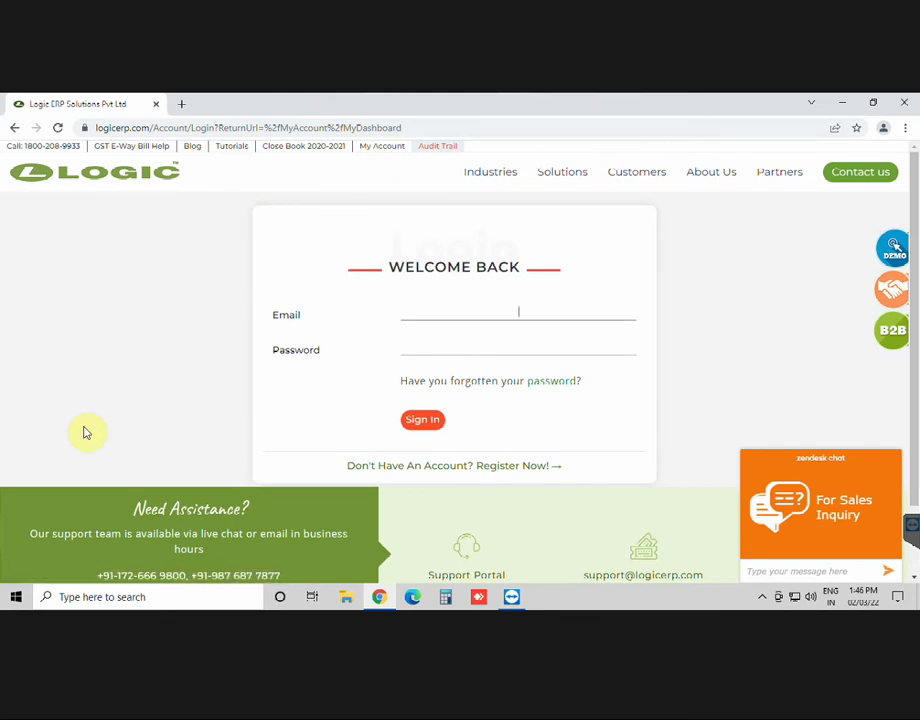
{"action": "type", "text": "@logicerp.com"}
{"action": "key", "text": "Tab"}
{"action": "type", "text": "demo"}
{"action": "key", "text": "Return"}
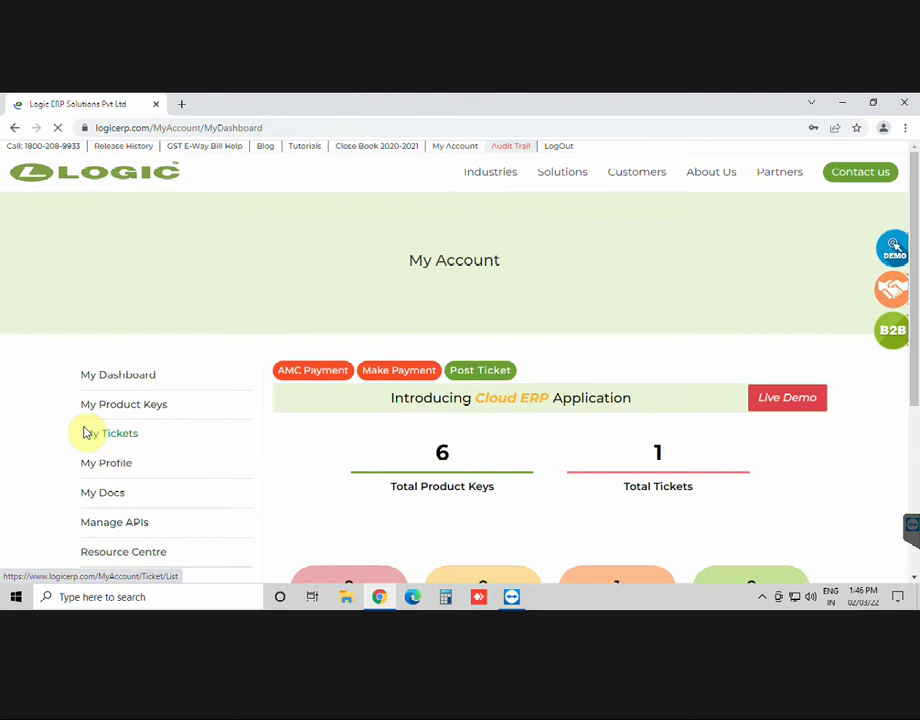
Step: Activate the GSTN API from Manage APIs and confirm with Yes
{"action": "scroll", "coordinate": [86, 432], "scroll_direction": "down", "scroll_amount": 2}
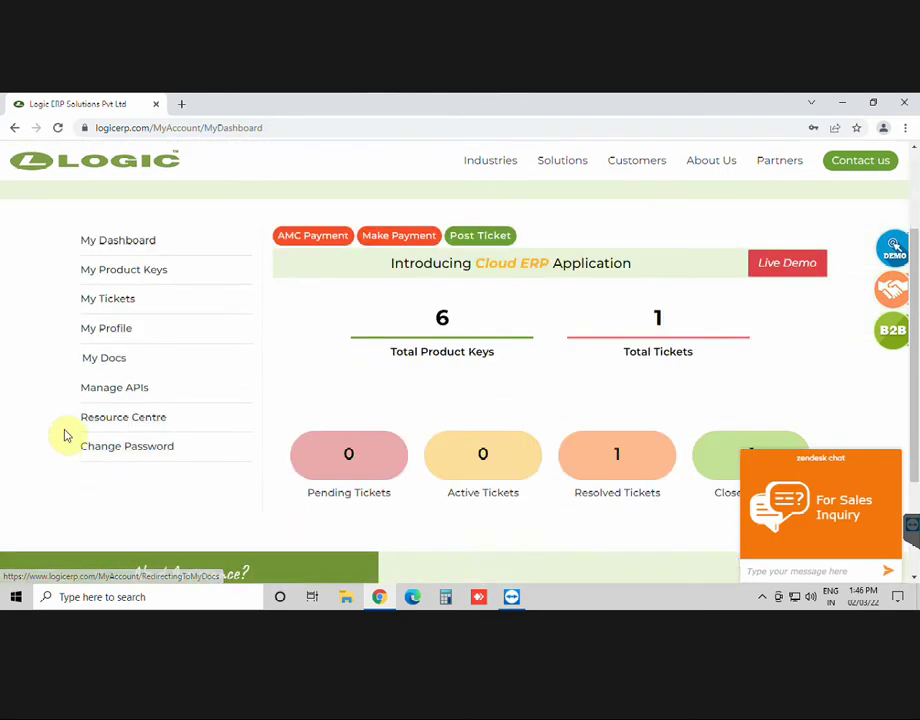
{"action": "left_click", "coordinate": [184, 395]}
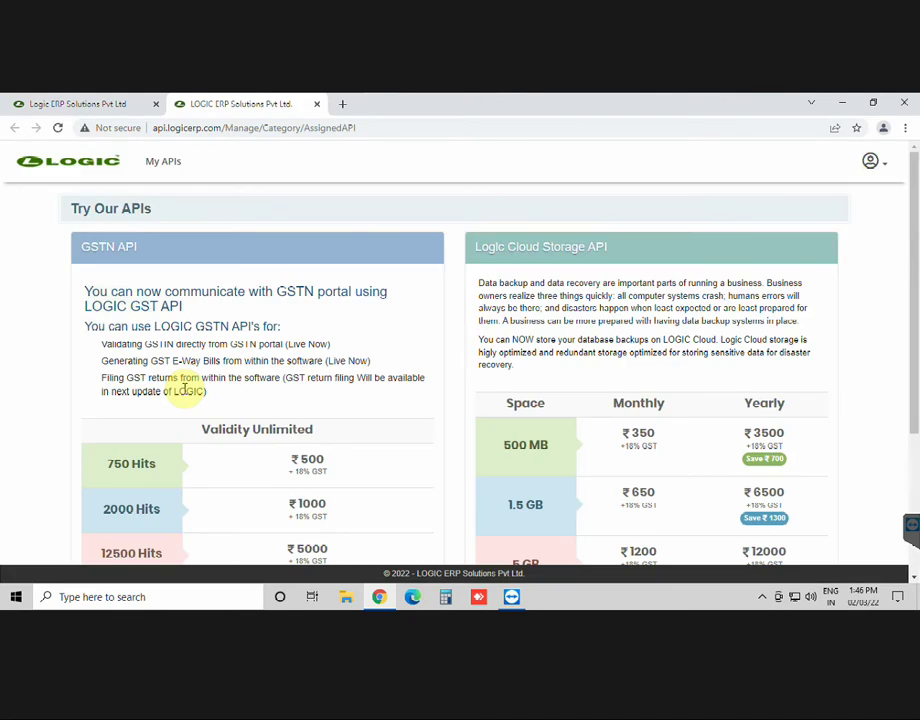
{"action": "scroll", "coordinate": [13, 374], "scroll_direction": "down", "scroll_amount": 5}
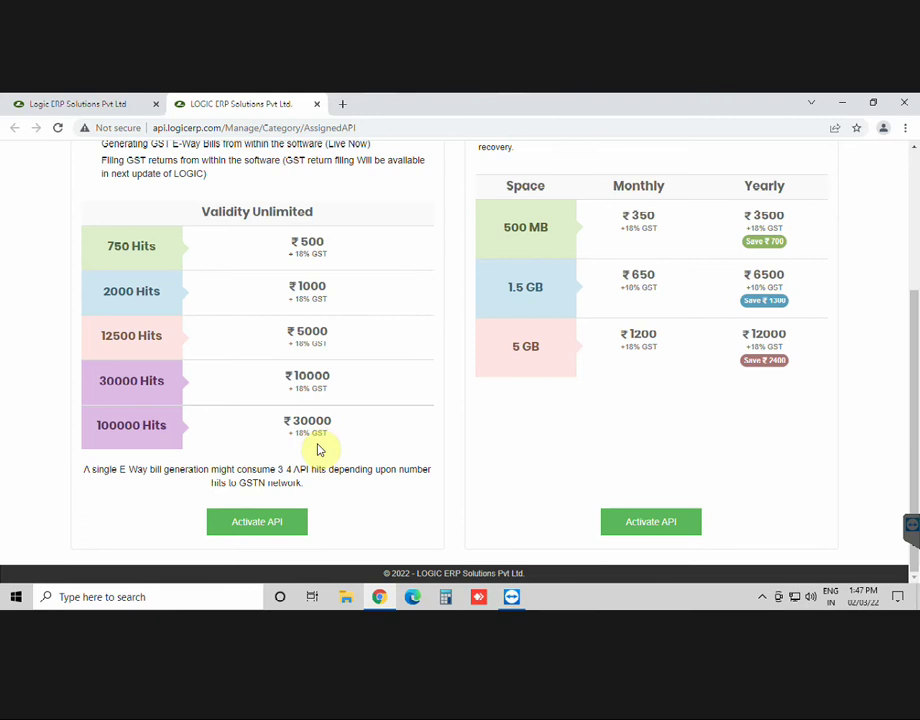
{"action": "left_click", "coordinate": [268, 530]}
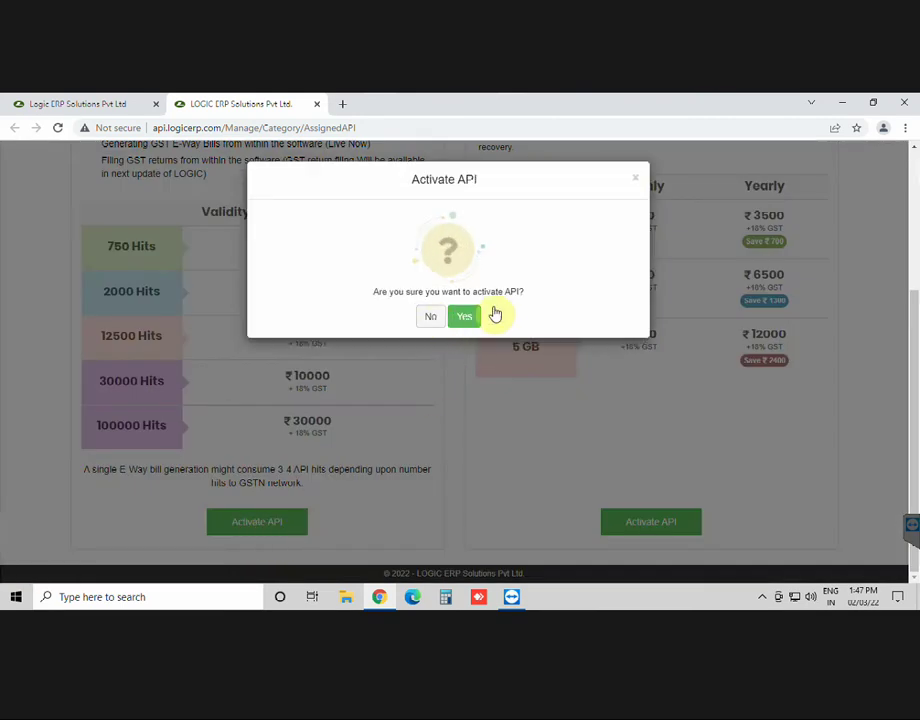
{"action": "left_click", "coordinate": [470, 318]}
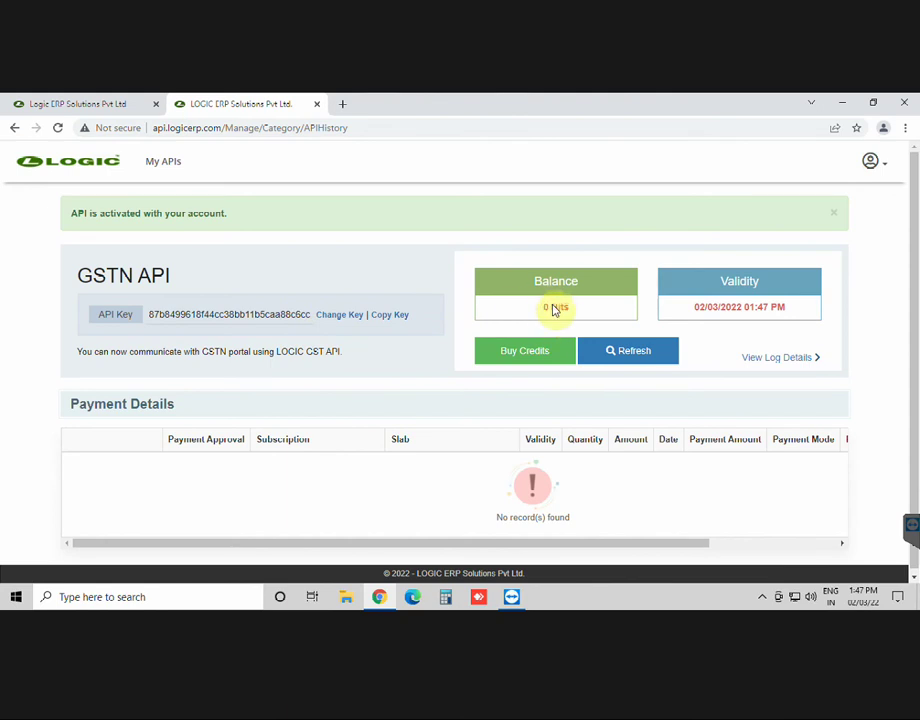
Step: Order the Unlimited Validity 750 Hits slab (Rs 500 + 18% GST) and open its payment checkout
{"action": "left_click", "coordinate": [538, 349]}
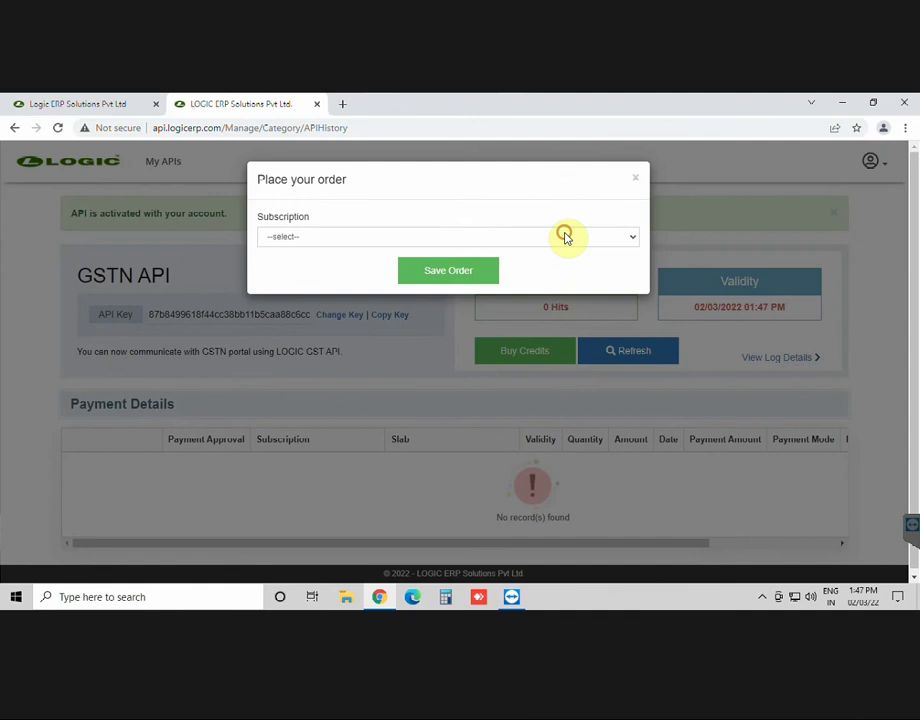
{"action": "left_click", "coordinate": [565, 236]}
{"action": "left_click", "coordinate": [456, 264]}
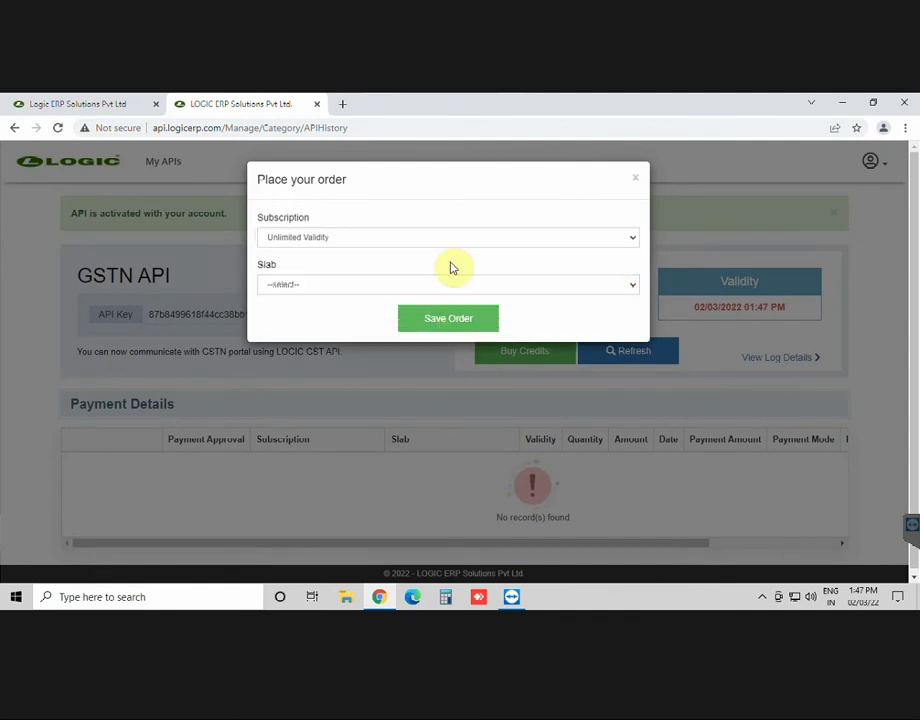
{"action": "left_click", "coordinate": [446, 284]}
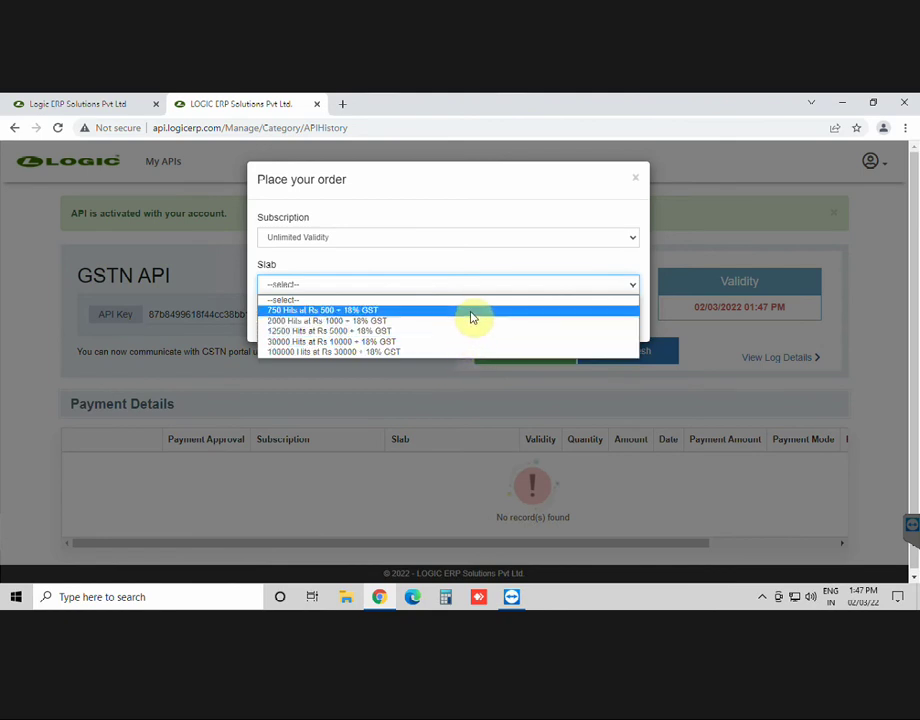
{"action": "left_click", "coordinate": [472, 317]}
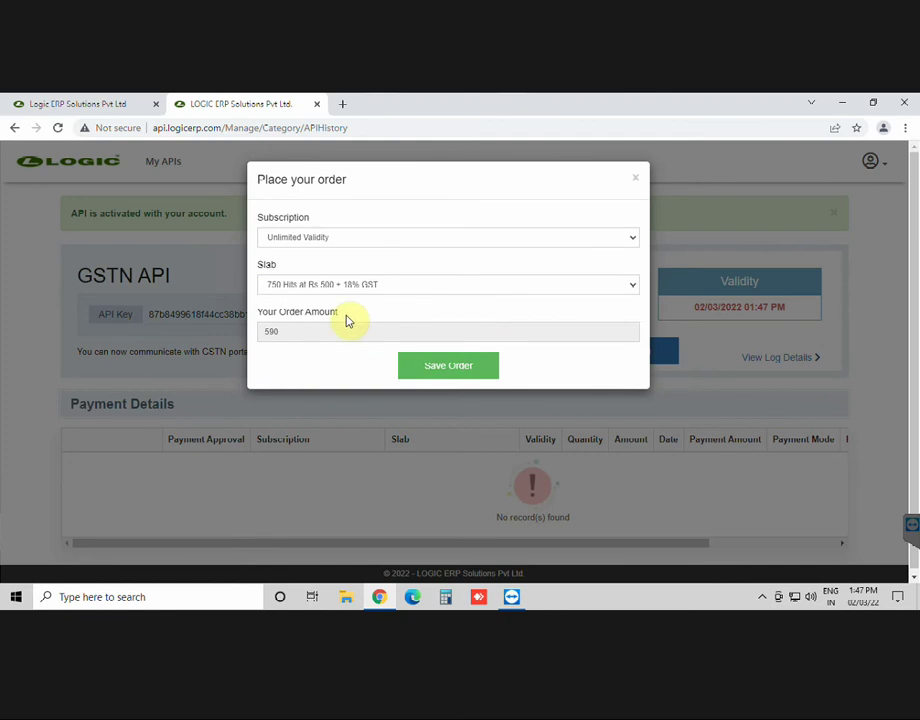
{"action": "left_click", "coordinate": [469, 372]}
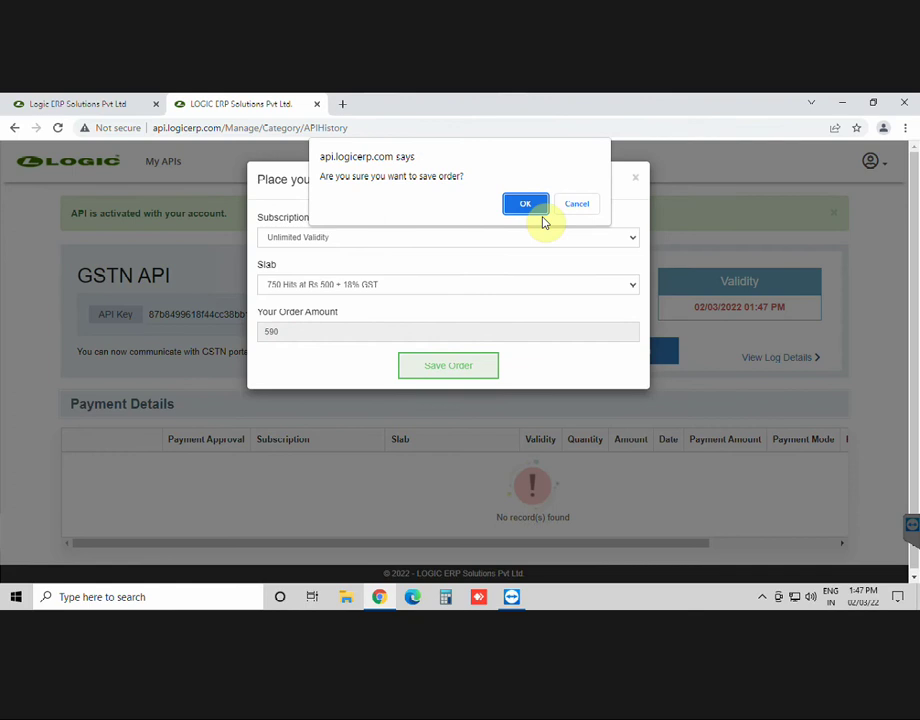
{"action": "left_click", "coordinate": [530, 204]}
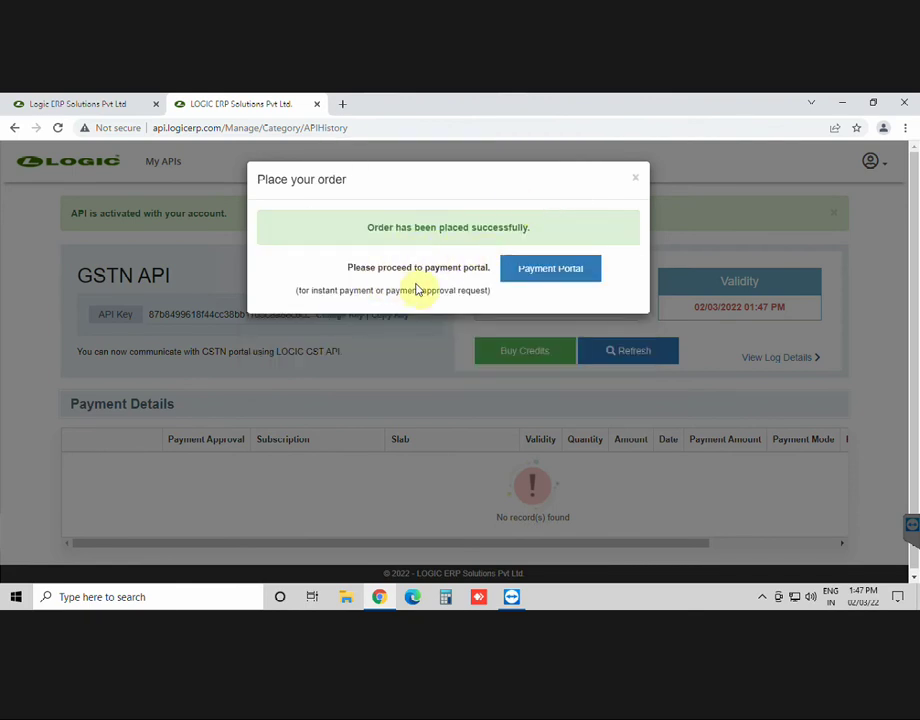
{"action": "left_click", "coordinate": [572, 270]}
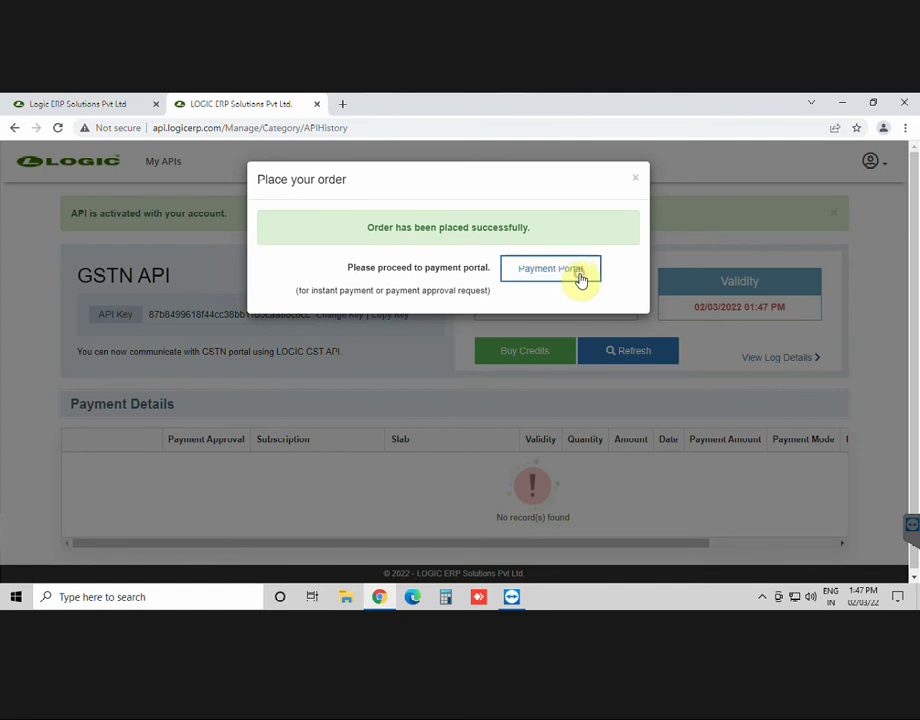
{"action": "left_click", "coordinate": [581, 270]}
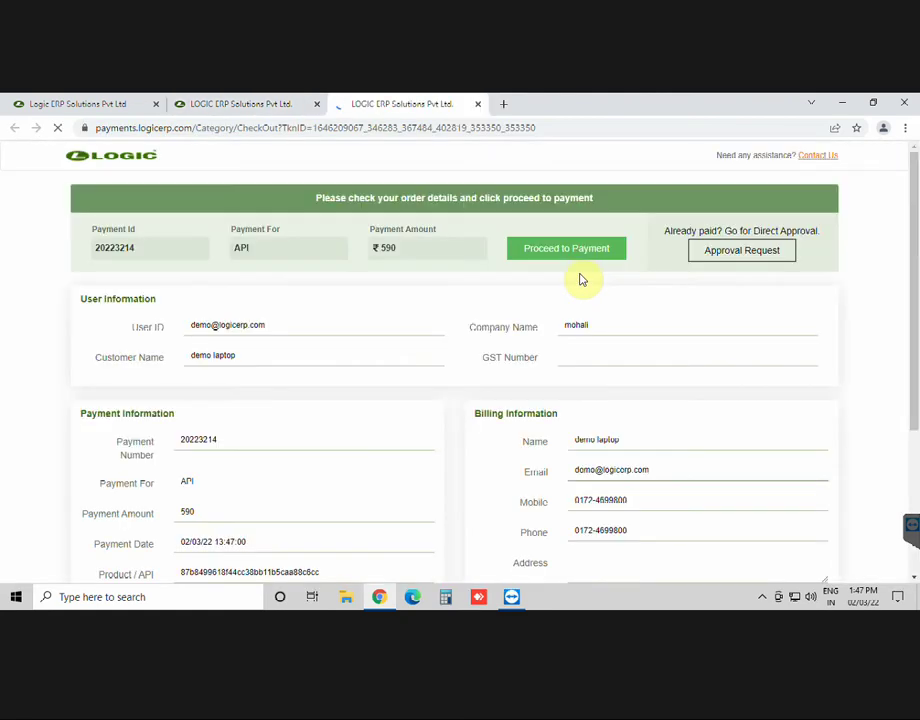
Step: Review the checkout's billing address, state, country and pin code fields
{"action": "scroll", "coordinate": [703, 348], "scroll_direction": "down", "scroll_amount": 3}
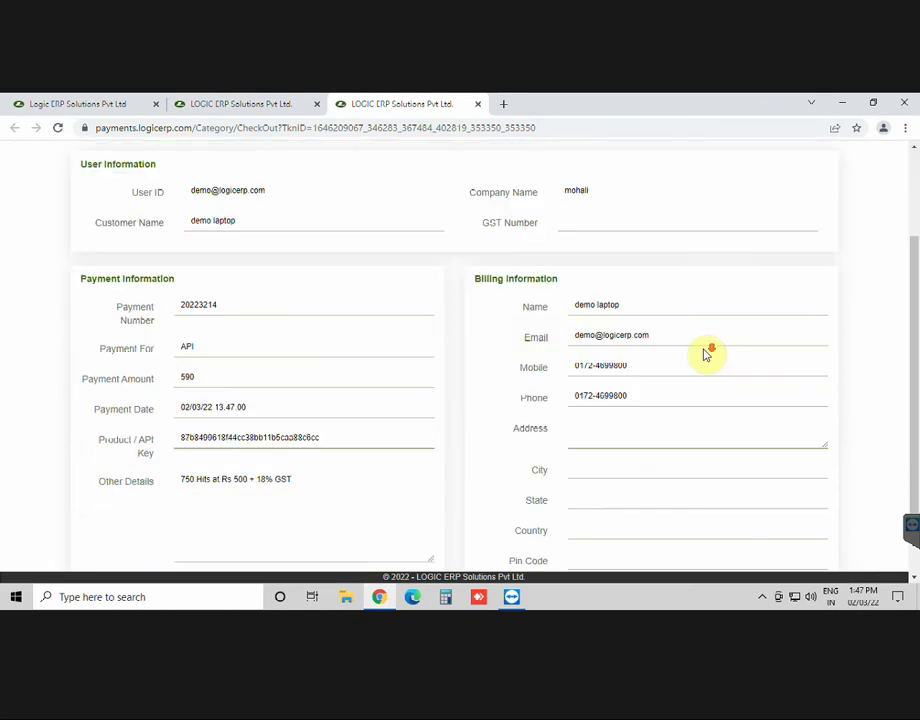
{"action": "scroll", "coordinate": [705, 355], "scroll_direction": "down", "scroll_amount": 2}
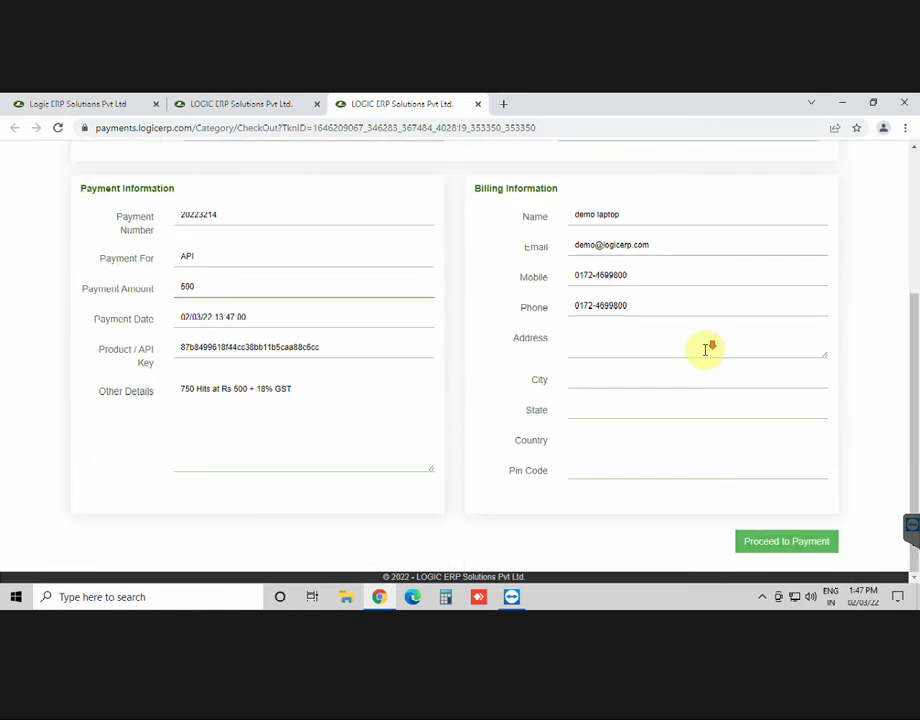
{"action": "left_click", "coordinate": [596, 347]}
{"action": "left_click", "coordinate": [598, 407]}
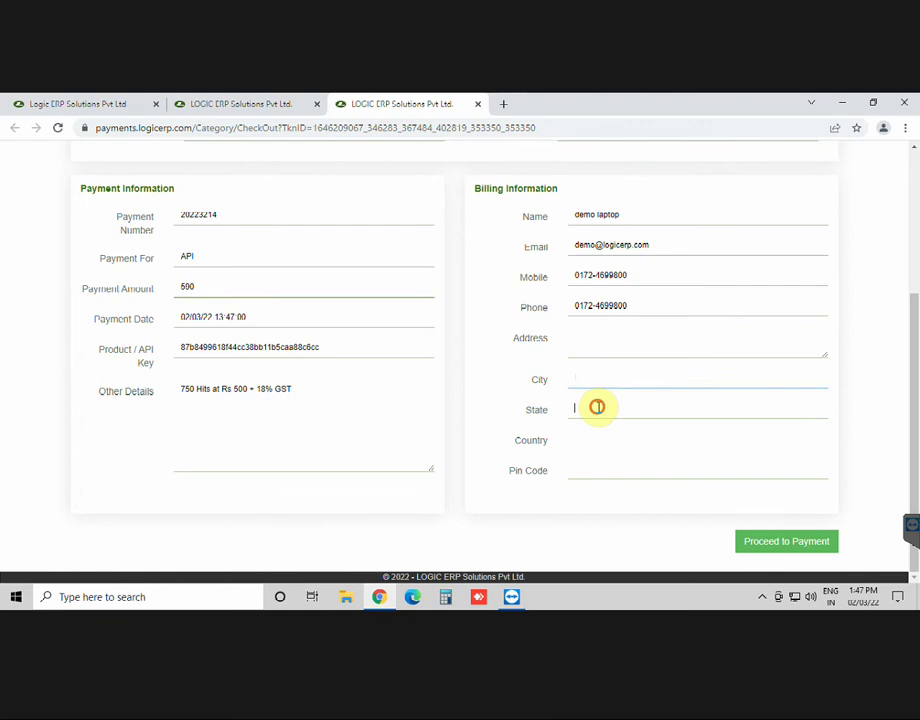
{"action": "left_click", "coordinate": [597, 443]}
{"action": "left_click", "coordinate": [596, 470]}
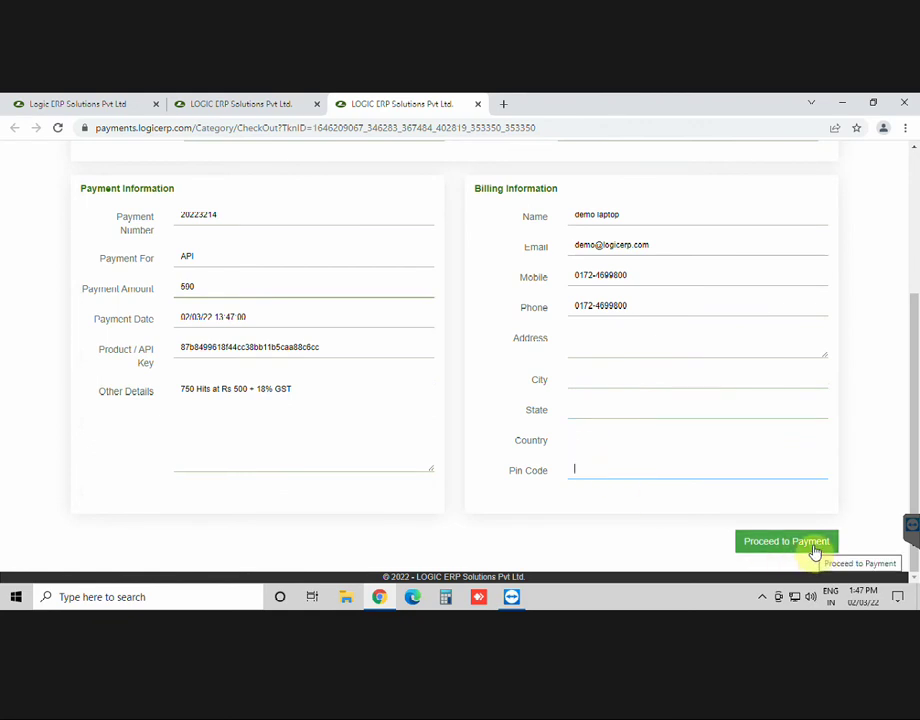
Step: Copy the GSTN API key from the API details page
{"action": "left_click", "coordinate": [240, 112]}
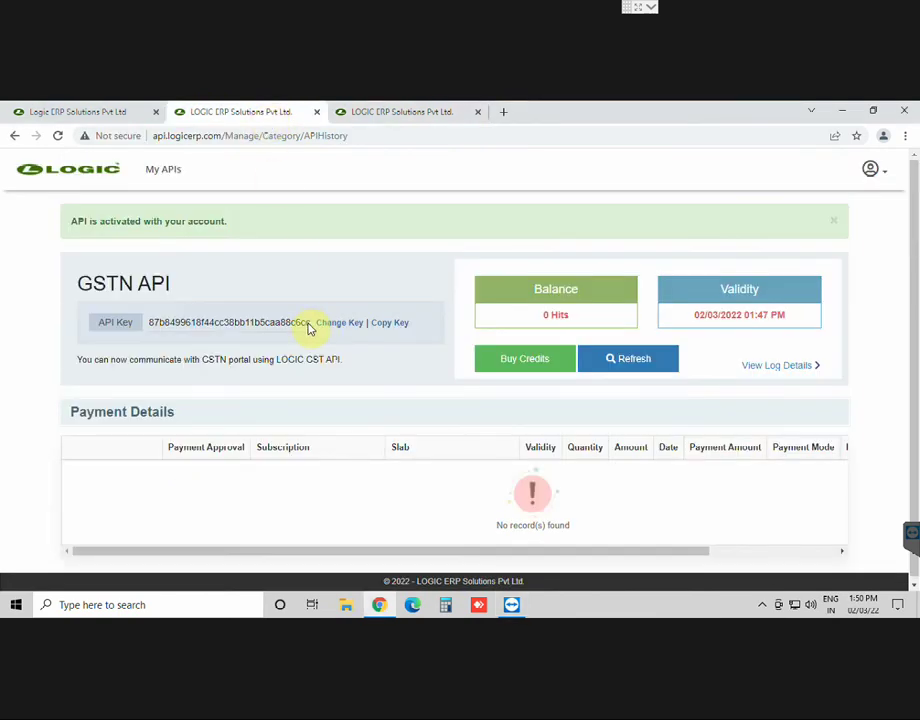
{"action": "left_click", "coordinate": [383, 324]}
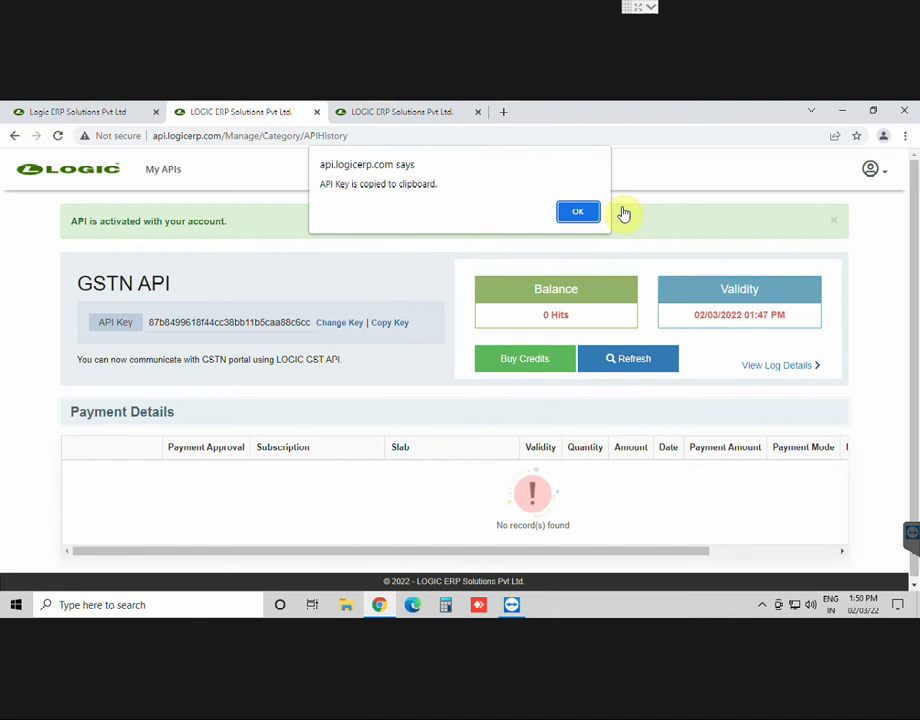
{"action": "left_click", "coordinate": [578, 214]}
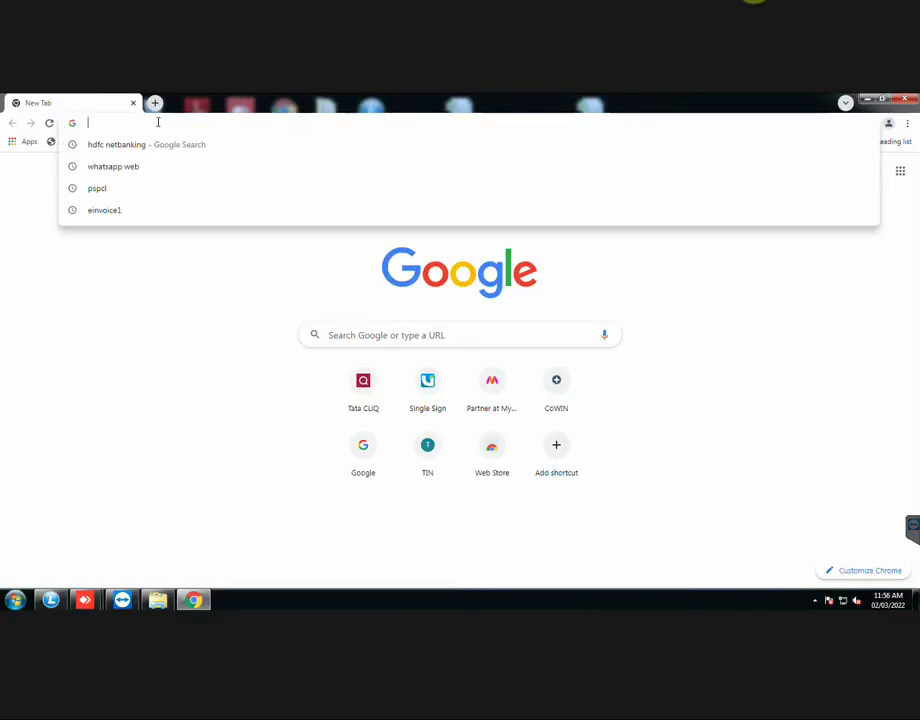
Step: Log in to the GST e-Invoice System portal with username, password and captcha
{"action": "type", "text": "EIN"}
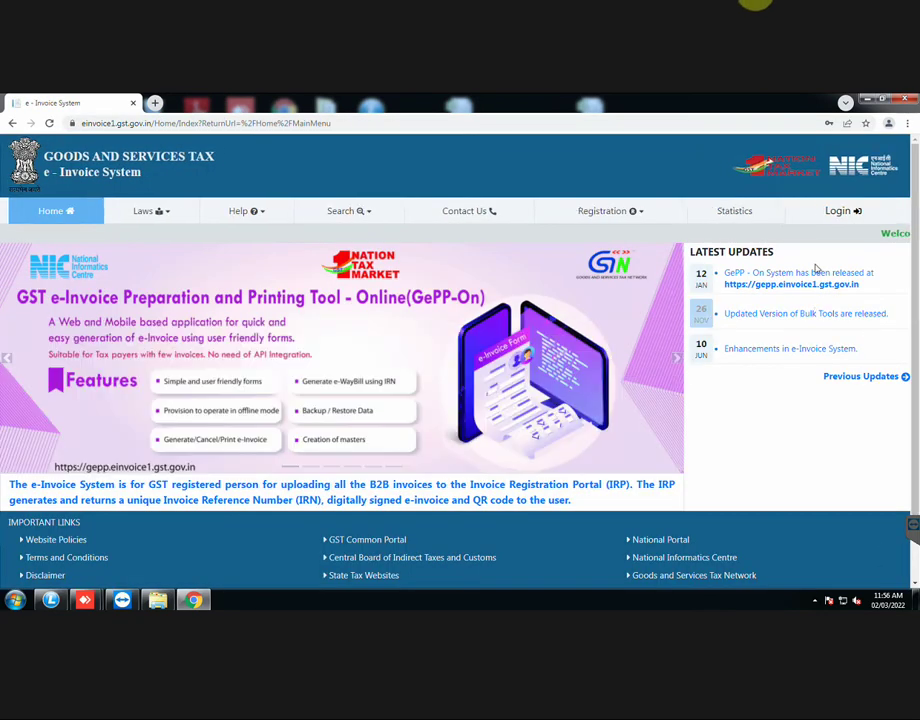
{"action": "left_click", "coordinate": [838, 211]}
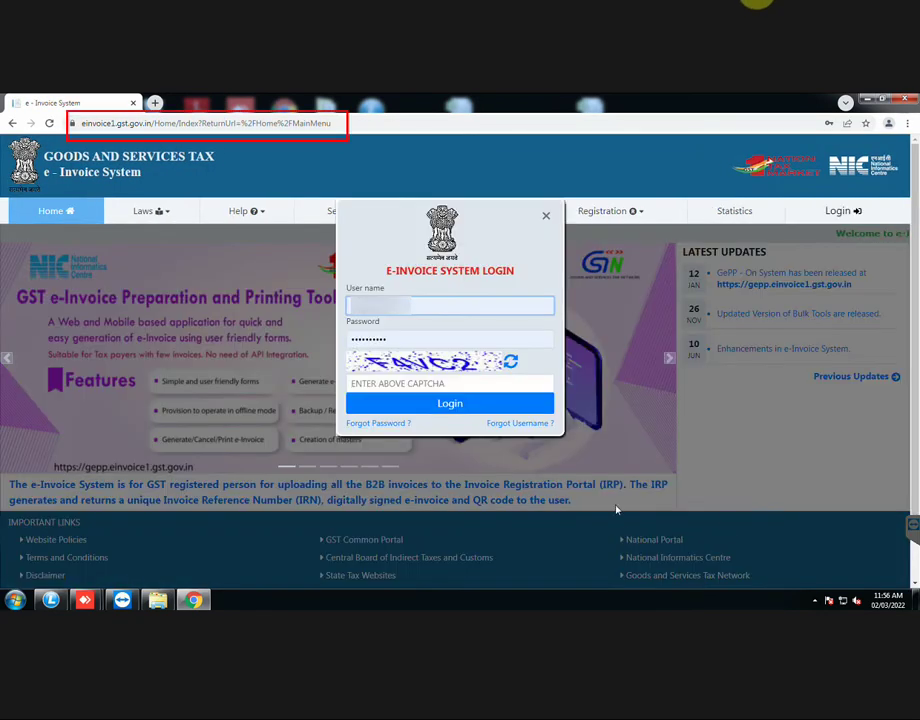
{"action": "key", "text": "Tab"}
{"action": "key", "text": "Tab"}
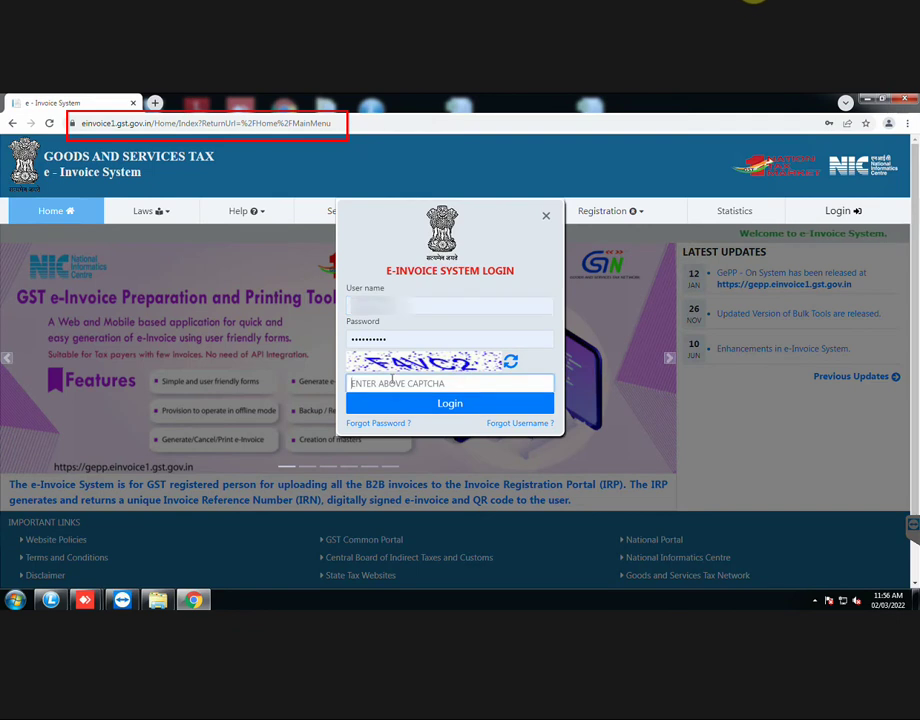
{"action": "type", "text": "F4"}
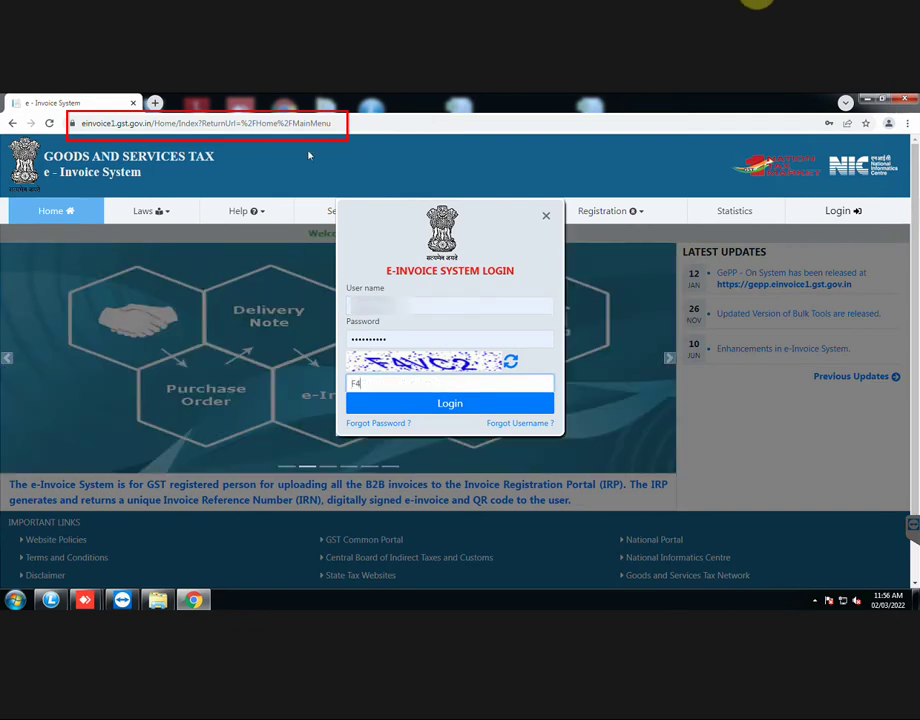
{"action": "type", "text": "VC2"}
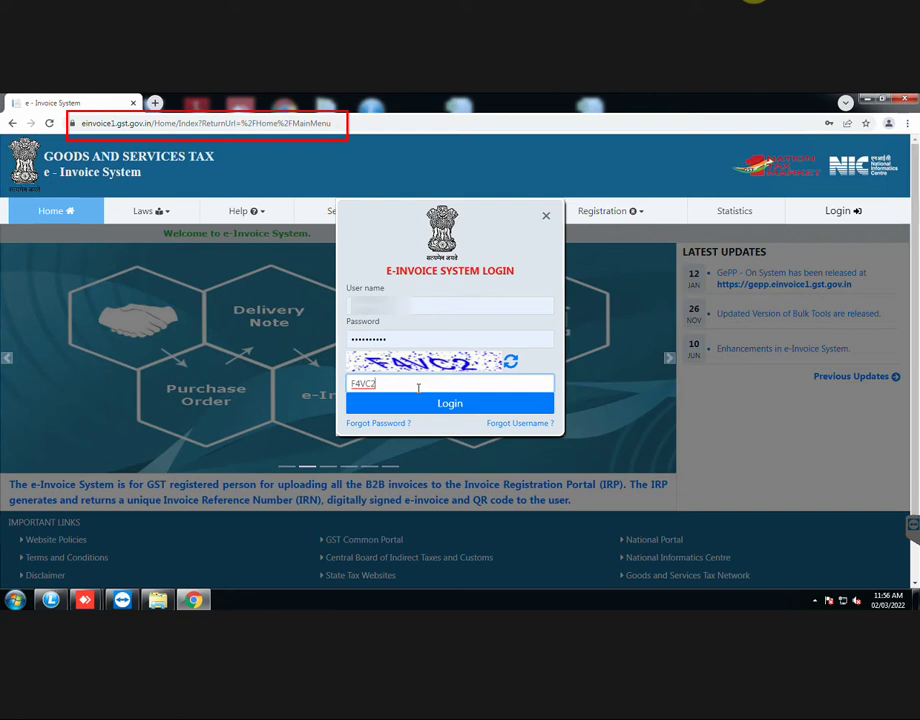
{"action": "left_click", "coordinate": [427, 403]}
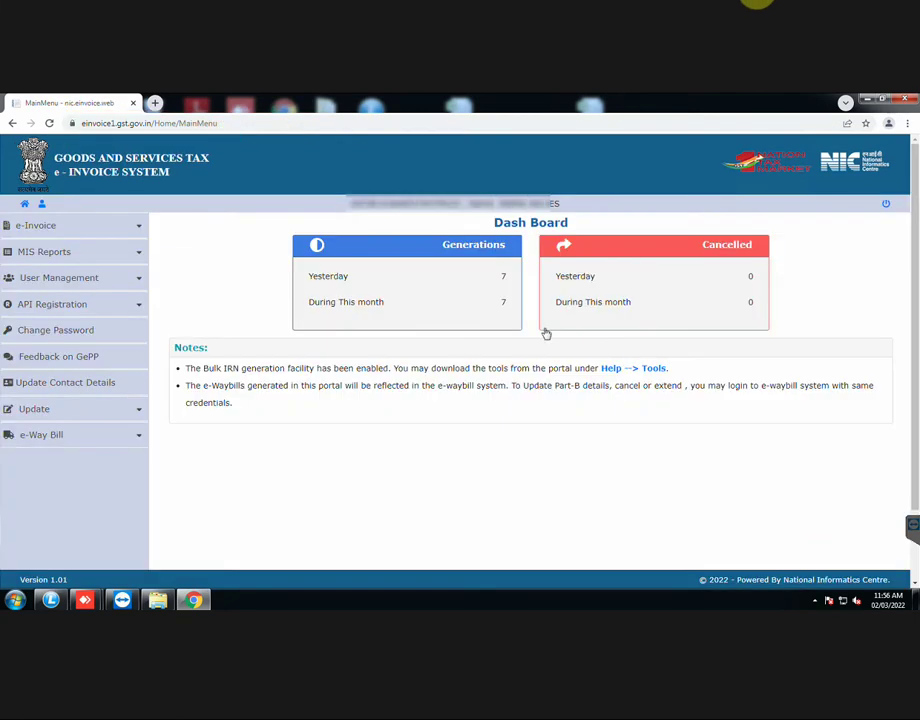
Step: Create an API user under API Registration > User Credentials and verify the received OTP
{"action": "left_click", "coordinate": [117, 311]}
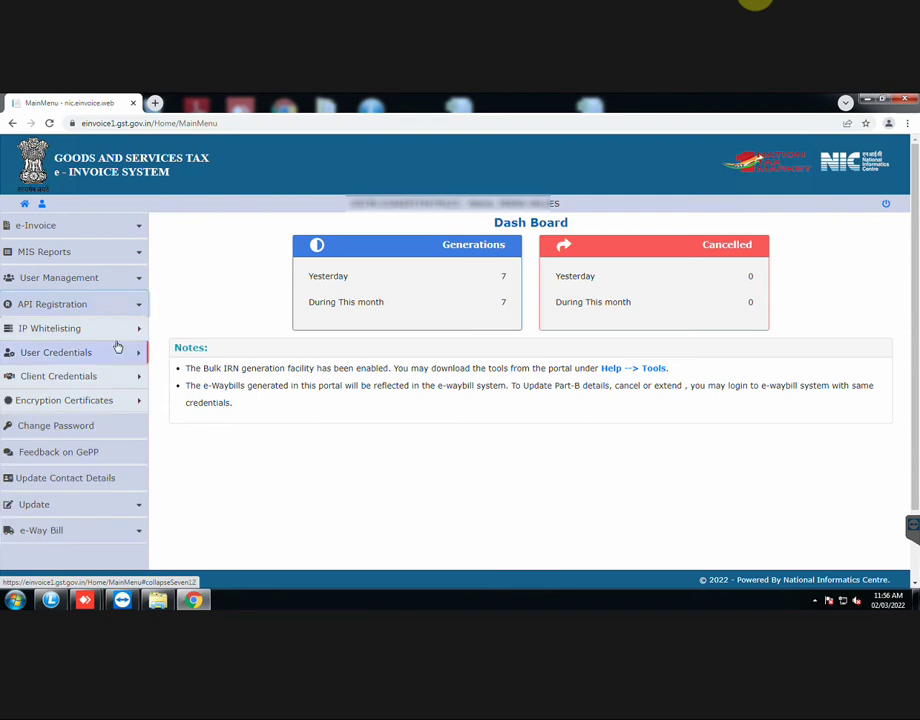
{"action": "left_click", "coordinate": [125, 354]}
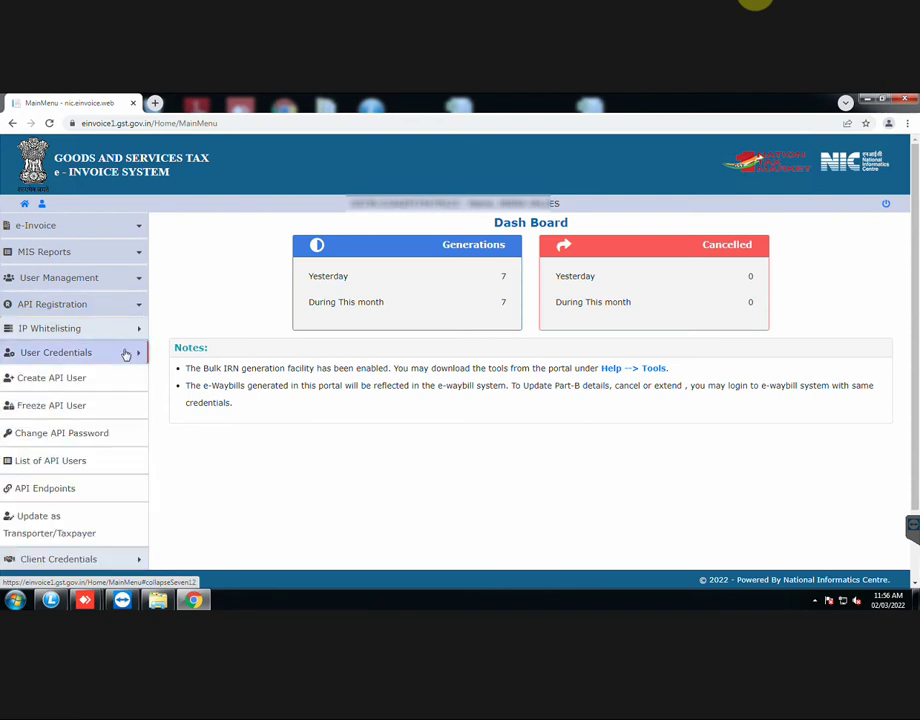
{"action": "left_click", "coordinate": [52, 382]}
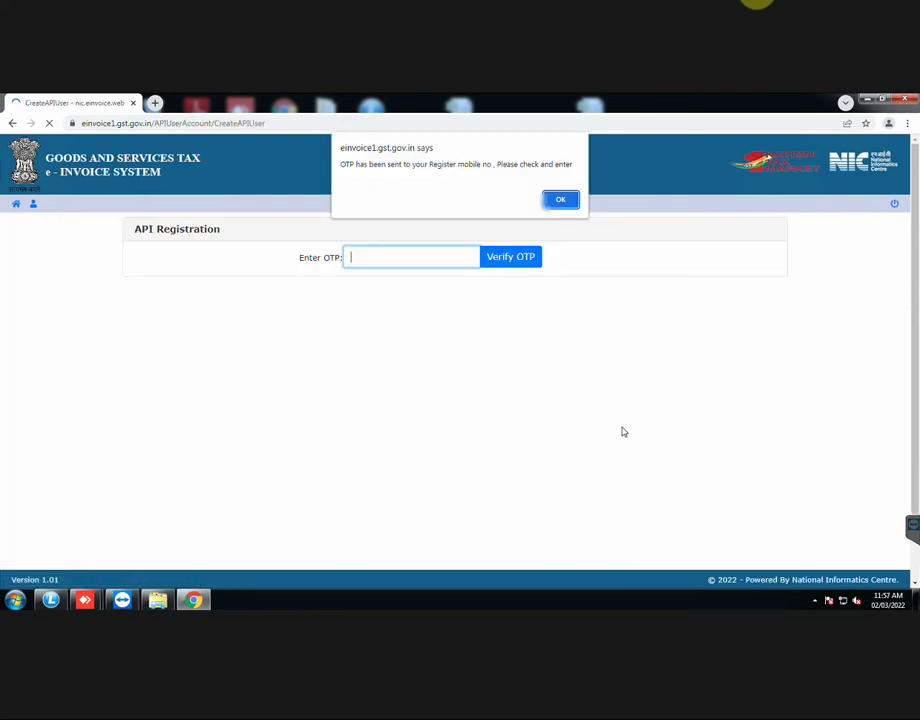
{"action": "left_click", "coordinate": [560, 209]}
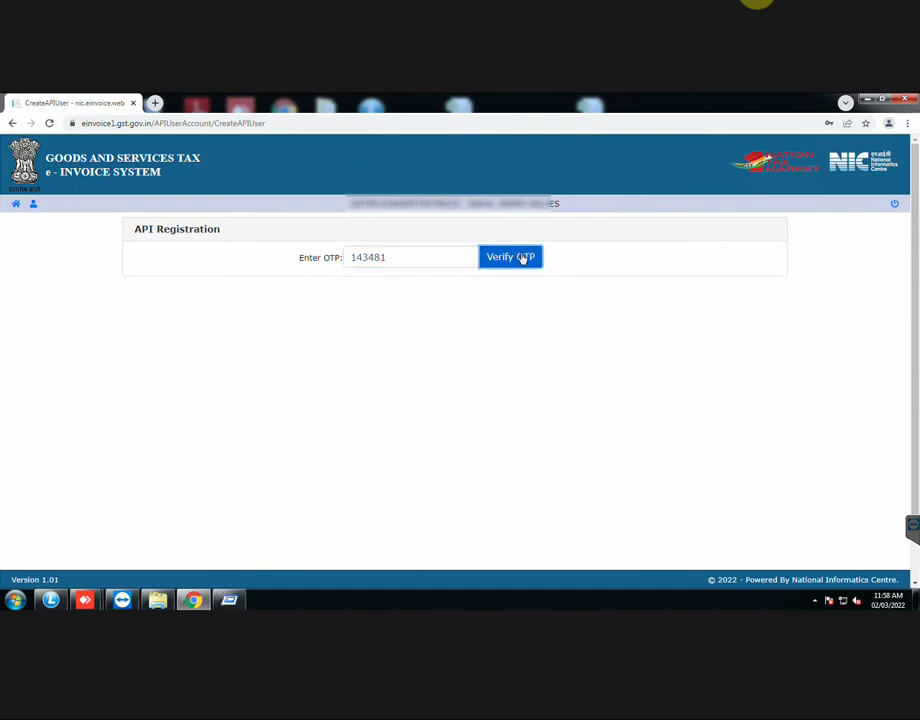
{"action": "left_click", "coordinate": [522, 258]}
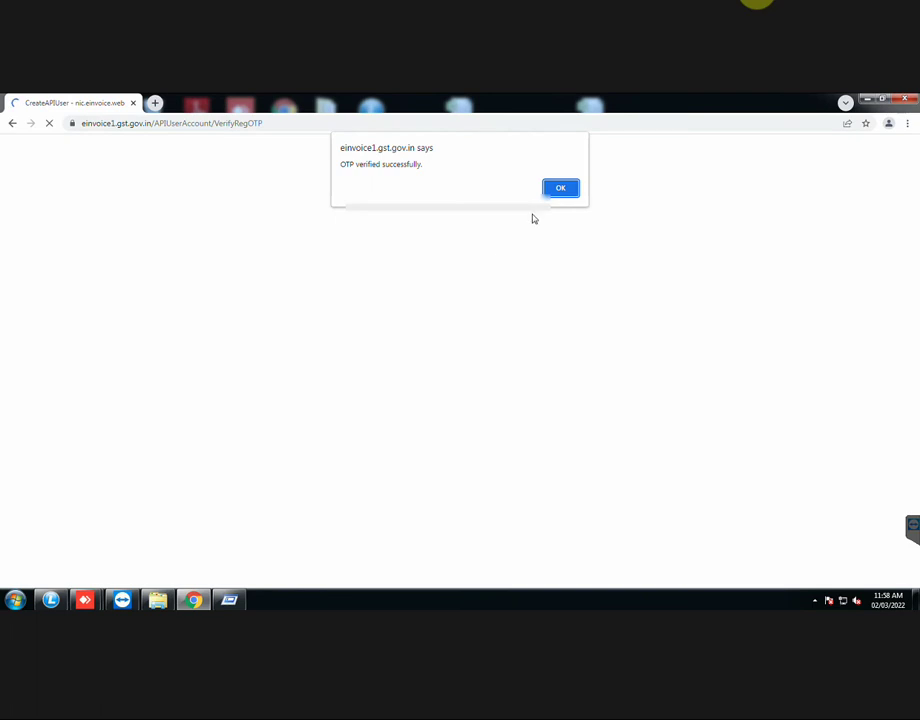
{"action": "key", "text": "Return"}
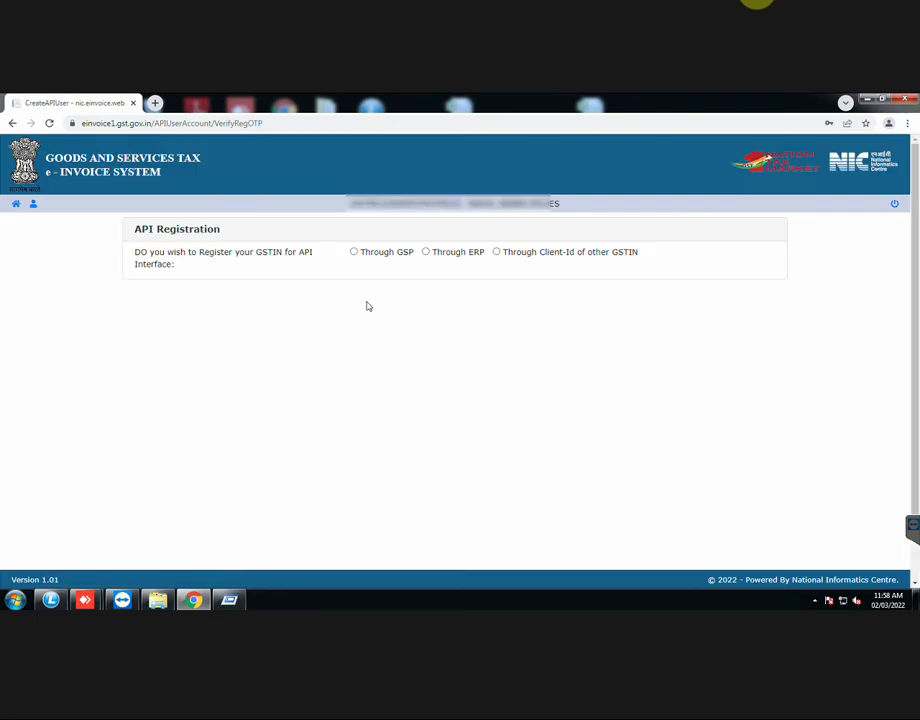
Step: Register Through GSP with Chartered Information Systems and enter the API username
{"action": "left_click", "coordinate": [353, 253]}
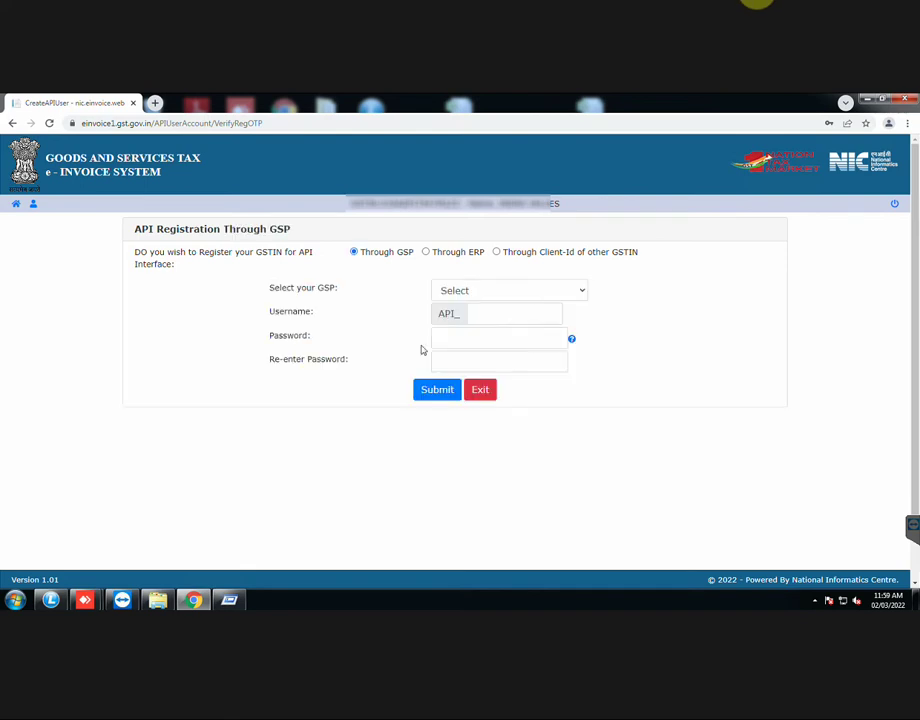
{"action": "left_click", "coordinate": [583, 292]}
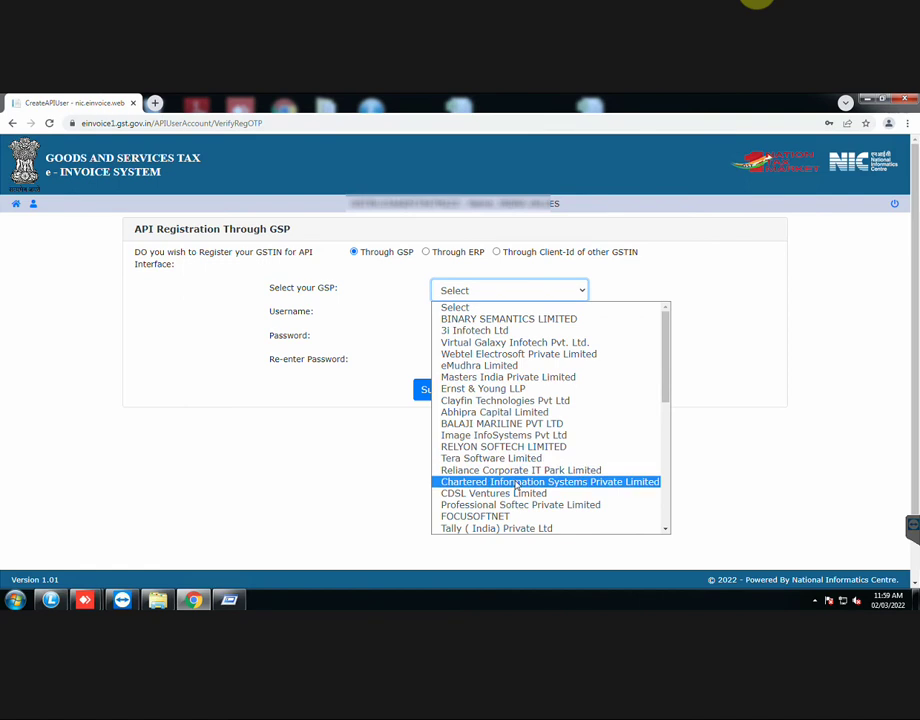
{"action": "left_click", "coordinate": [517, 482]}
{"action": "left_click", "coordinate": [495, 315]}
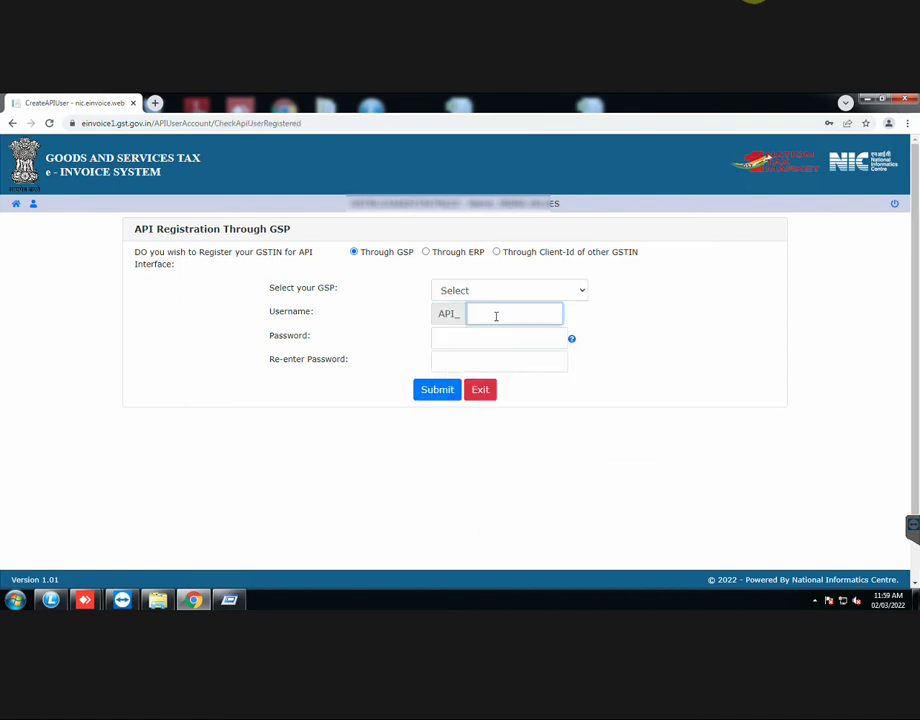
{"action": "left_click", "coordinate": [497, 484]}
{"action": "left_click", "coordinate": [488, 317]}
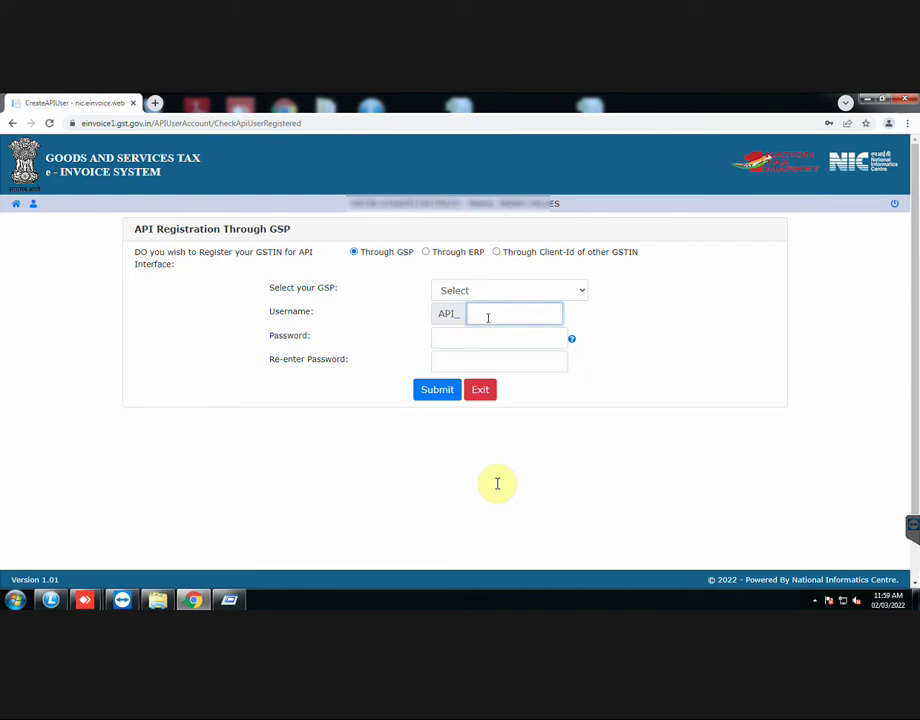
{"action": "type", "text": "123456"}
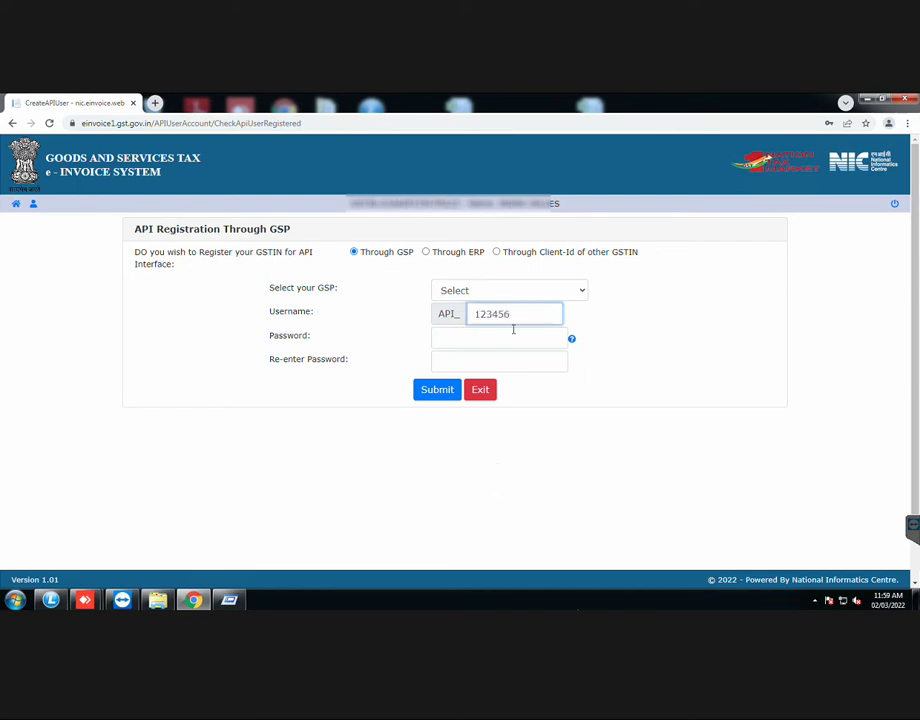
{"action": "left_click", "coordinate": [643, 342]}
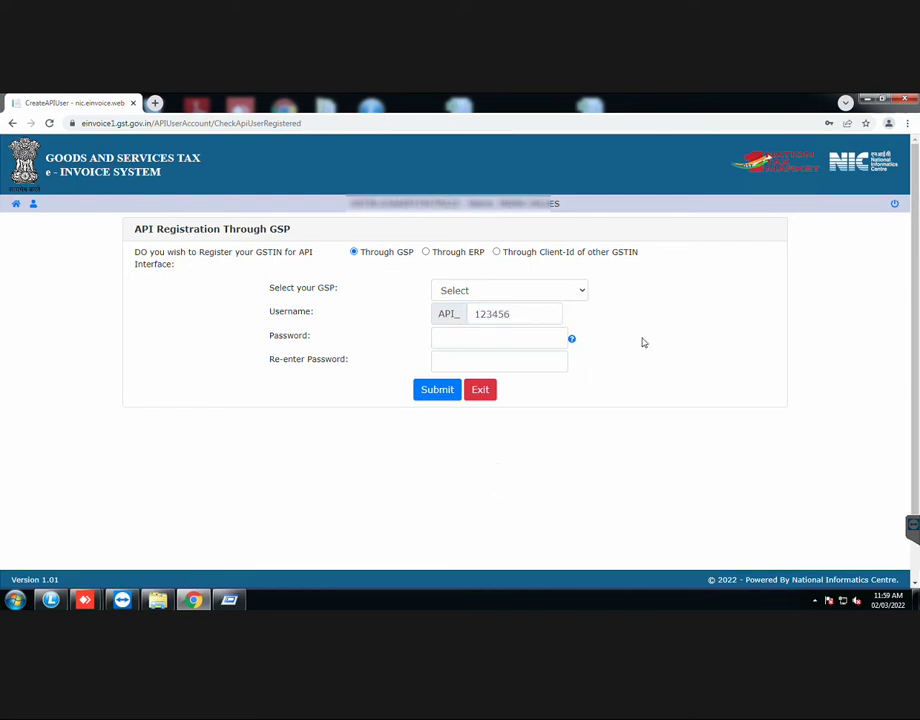
Step: Exit the portal and open Reports/Queries > Sale Reports > GST Reports/Returns > GST Returns in LOGIC Trade
{"action": "left_click", "coordinate": [481, 391]}
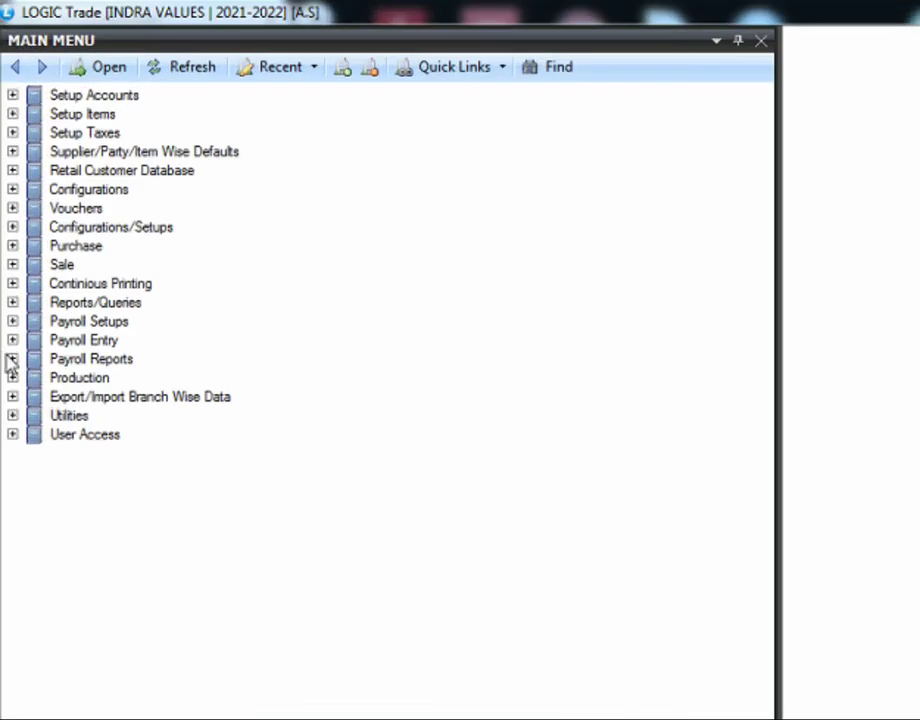
{"action": "left_click", "coordinate": [7, 241]}
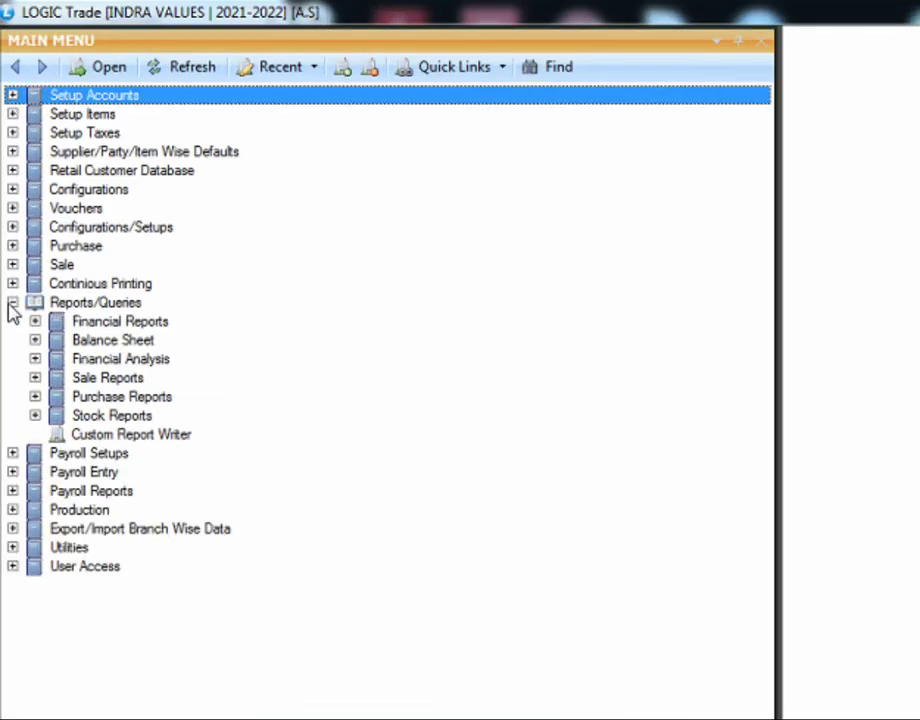
{"action": "left_click", "coordinate": [35, 378]}
{"action": "left_click", "coordinate": [56, 472]}
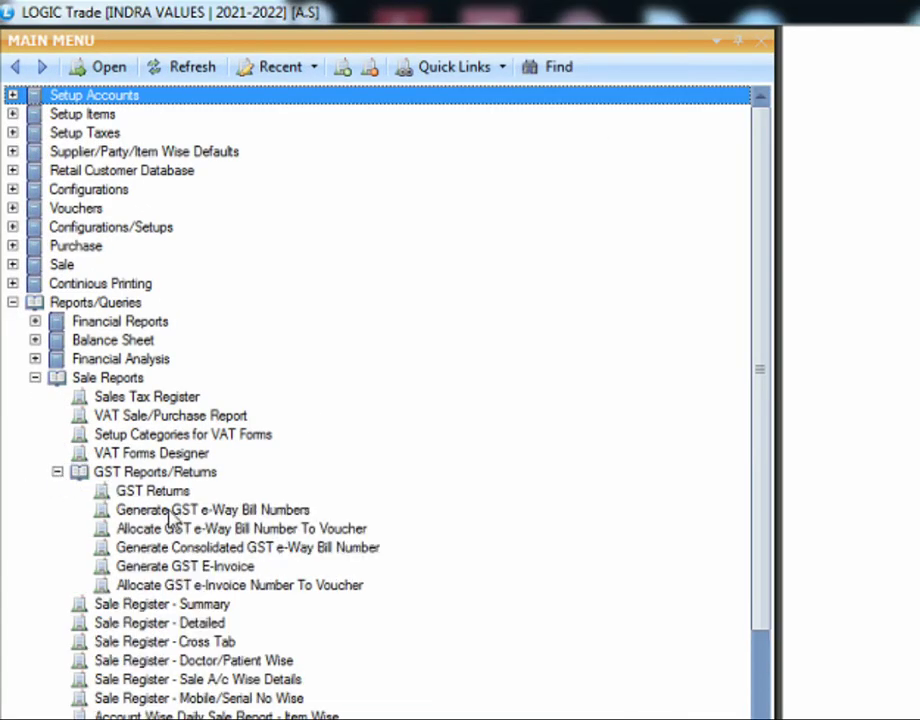
{"action": "left_click", "coordinate": [170, 492]}
{"action": "double_click", "coordinate": [170, 492]}
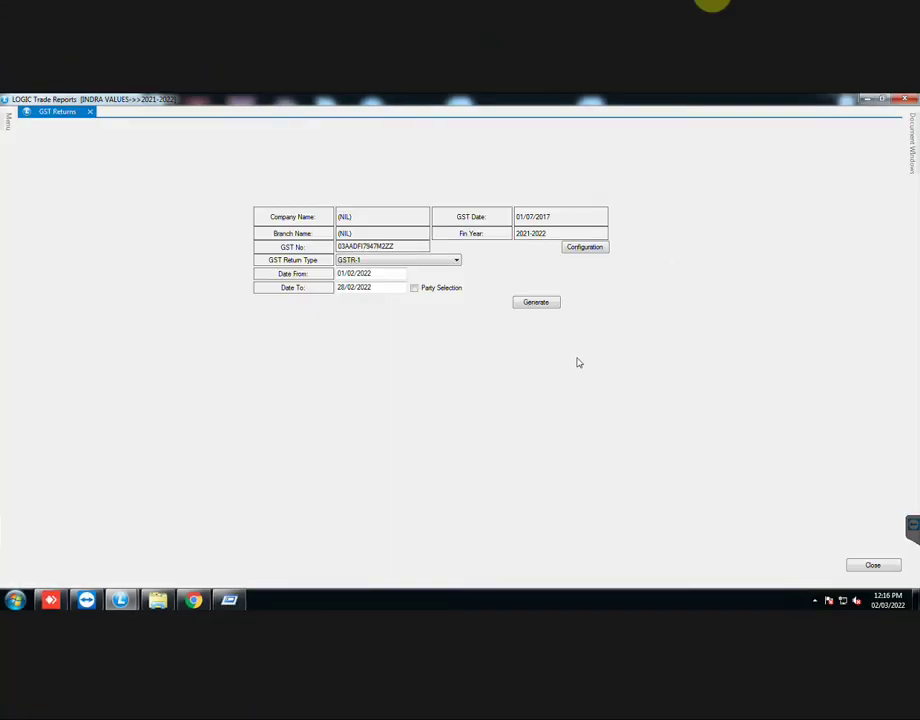
Step: Open the GST Returns Configuration on its E-Way Settings tab
{"action": "left_click", "coordinate": [584, 247]}
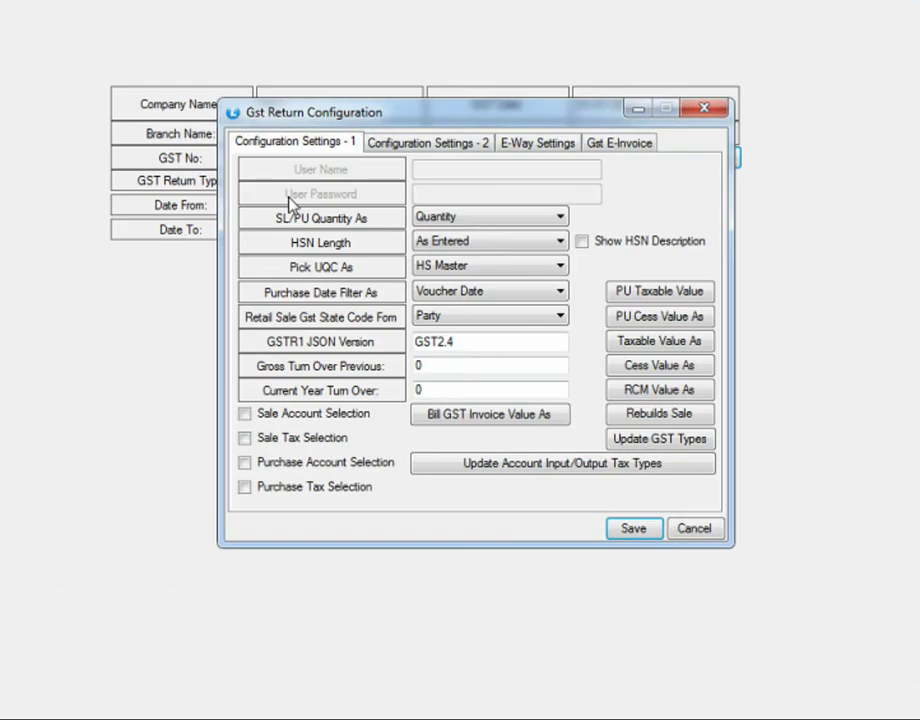
{"action": "left_click", "coordinate": [543, 150]}
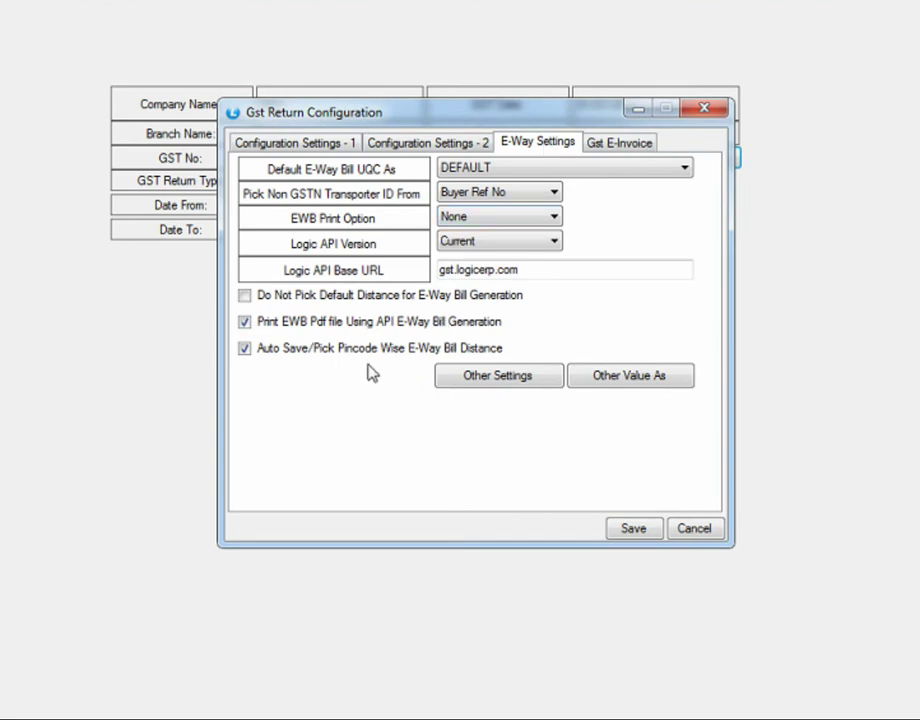
Step: Open Other Settings and check the EWB, GST portal and Logic credentials and GST API key
{"action": "left_click", "coordinate": [483, 383]}
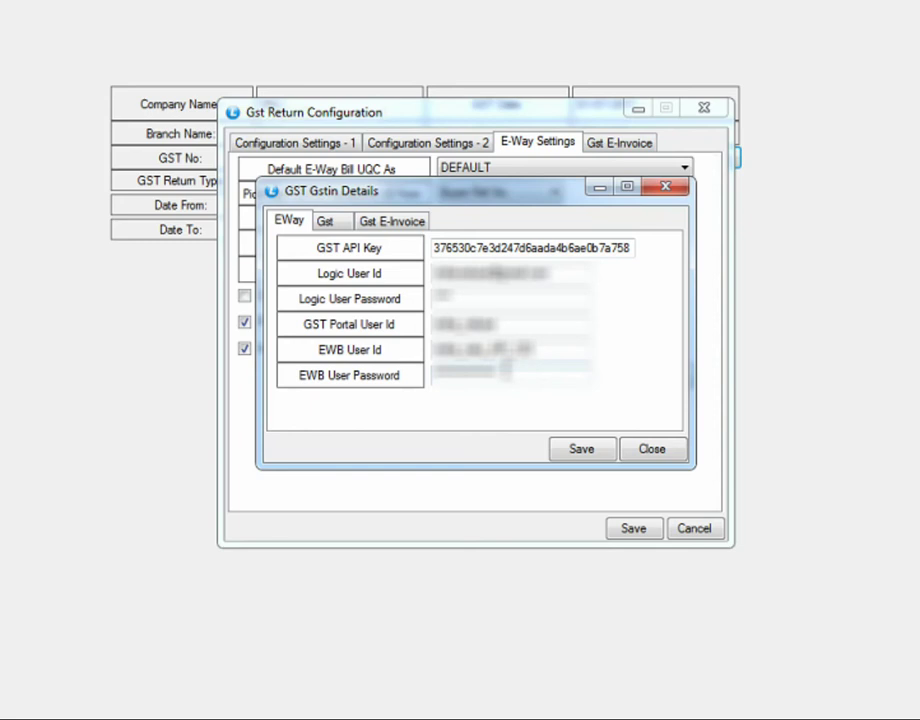
{"action": "double_click", "coordinate": [515, 373]}
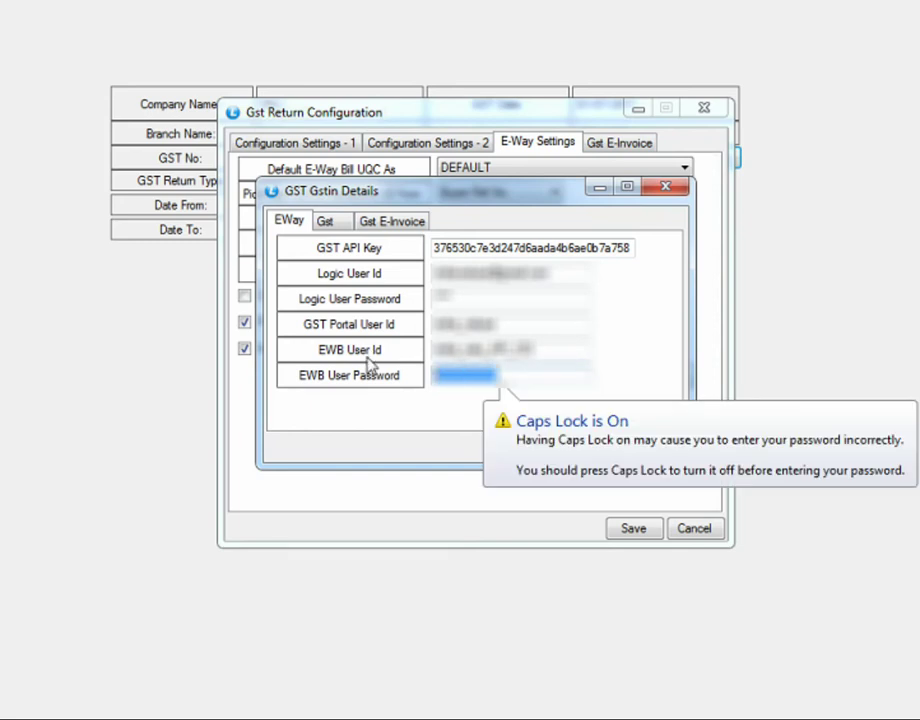
{"action": "double_click", "coordinate": [488, 349]}
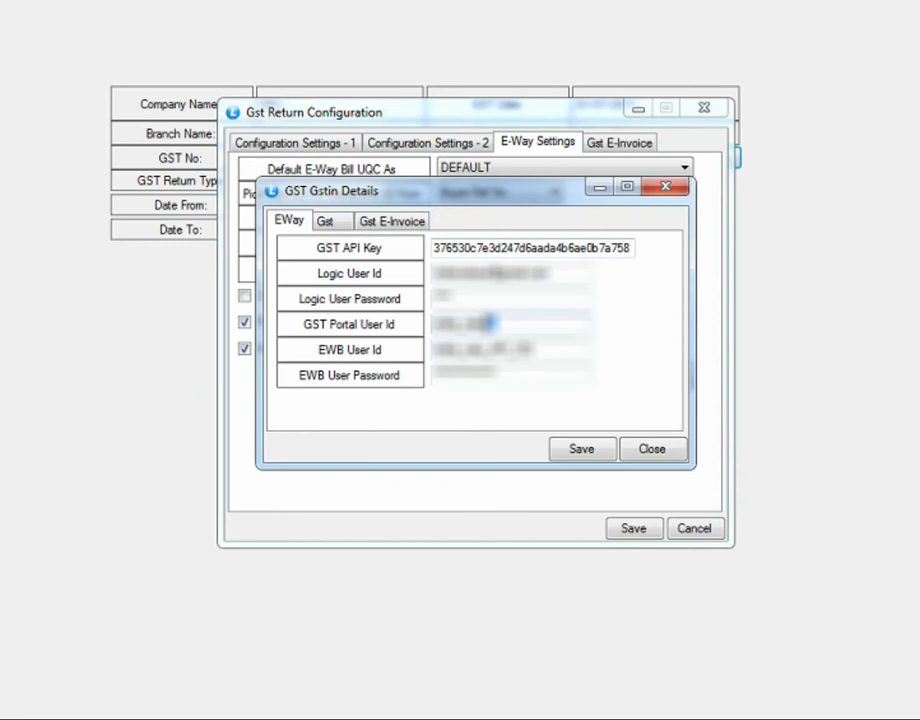
{"action": "double_click", "coordinate": [509, 321]}
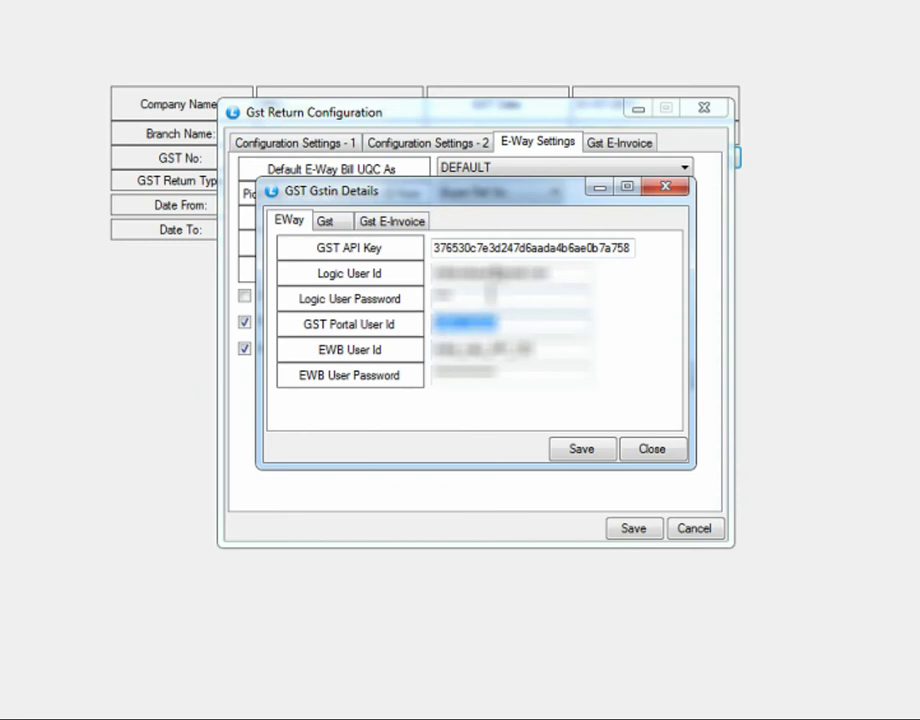
{"action": "double_click", "coordinate": [513, 298]}
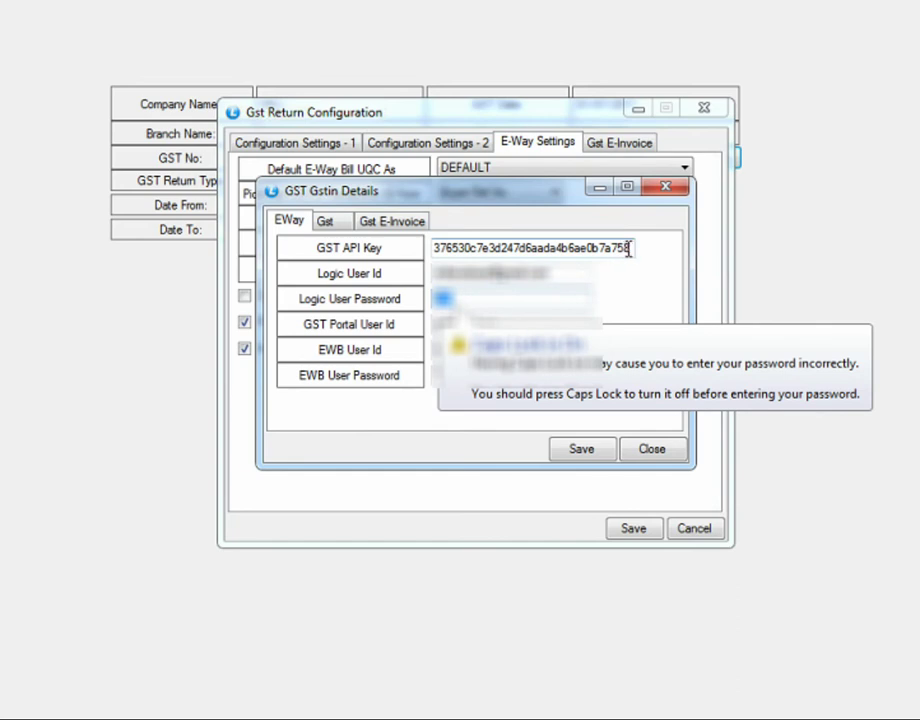
{"action": "left_click_drag", "start_coordinate": [630, 248], "coordinate": [357, 222]}
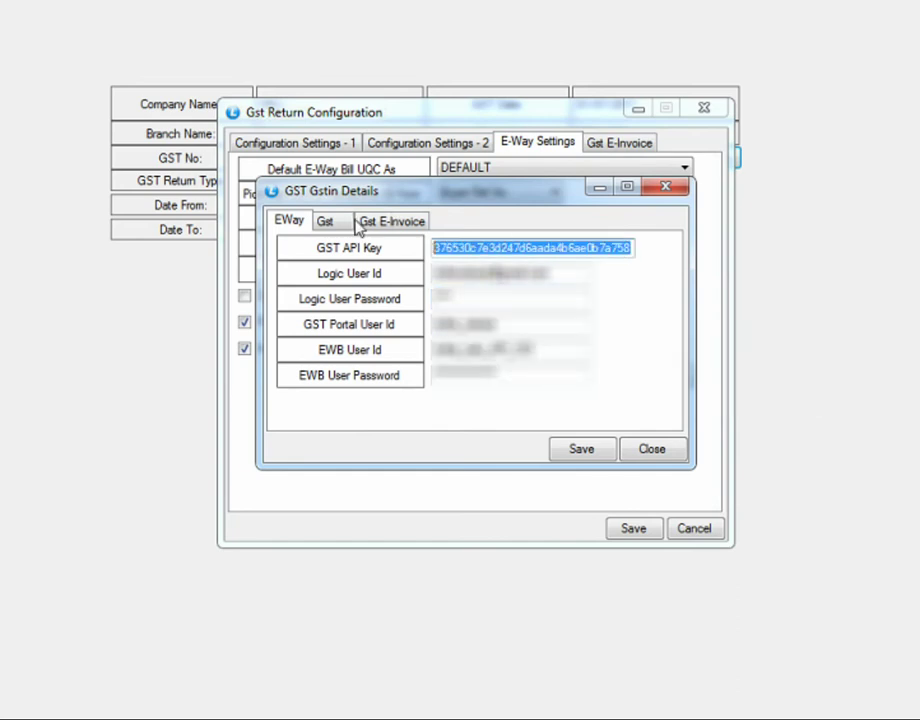
Step: Review the Gst and Gst E-Invoice tabs, then return to the EWay tab
{"action": "left_click", "coordinate": [334, 222]}
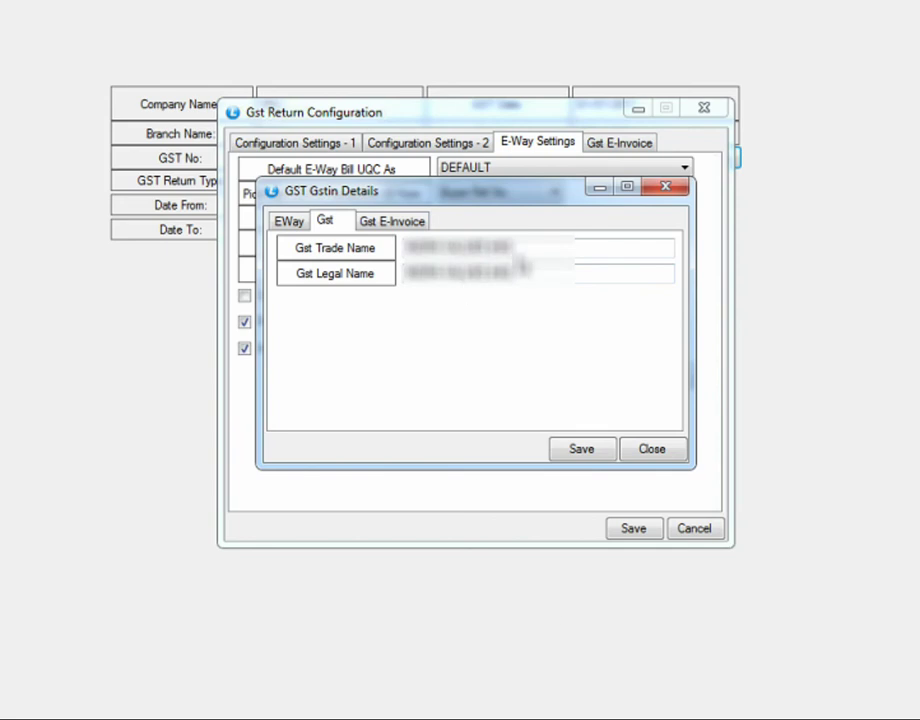
{"action": "left_click", "coordinate": [392, 222]}
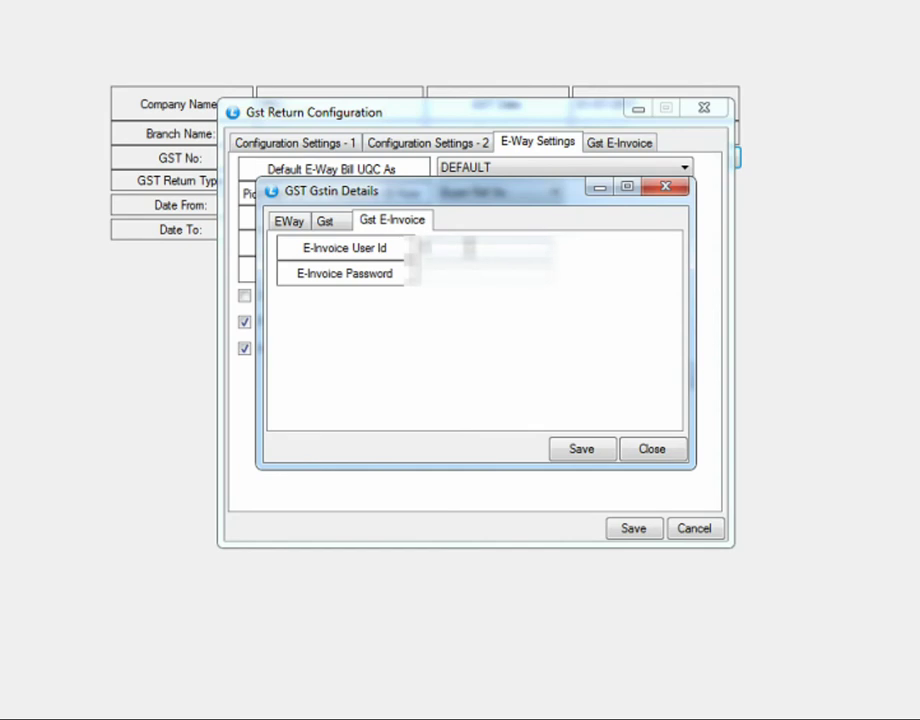
{"action": "left_click", "coordinate": [293, 222]}
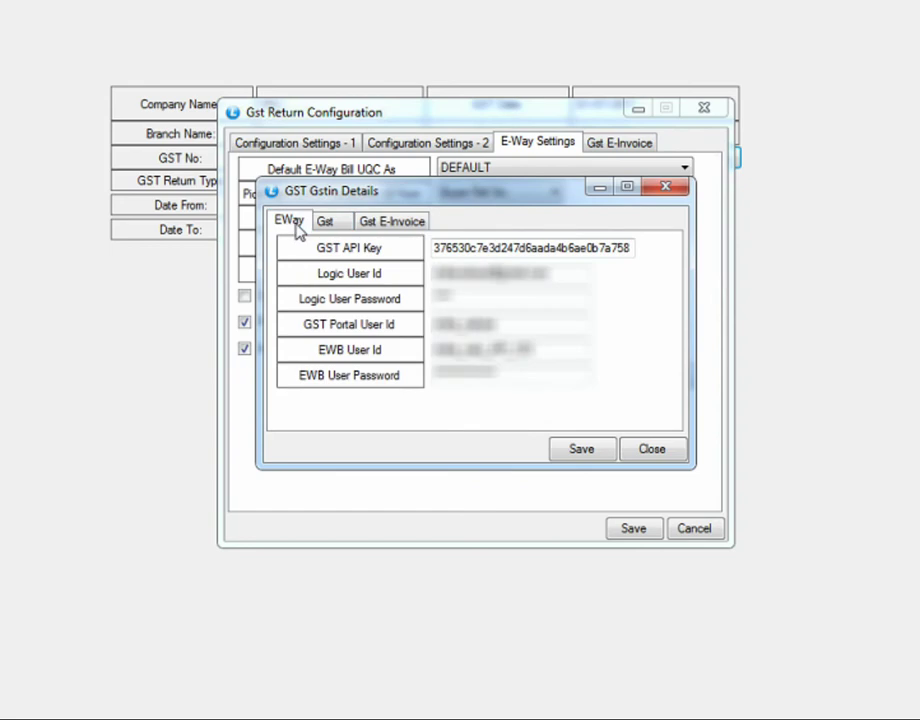
Step: Close GSTIN details and review the Item Gross, Cess, Cess NonAd and State Cess value breakdowns
{"action": "left_click", "coordinate": [650, 449]}
{"action": "left_click", "coordinate": [619, 147]}
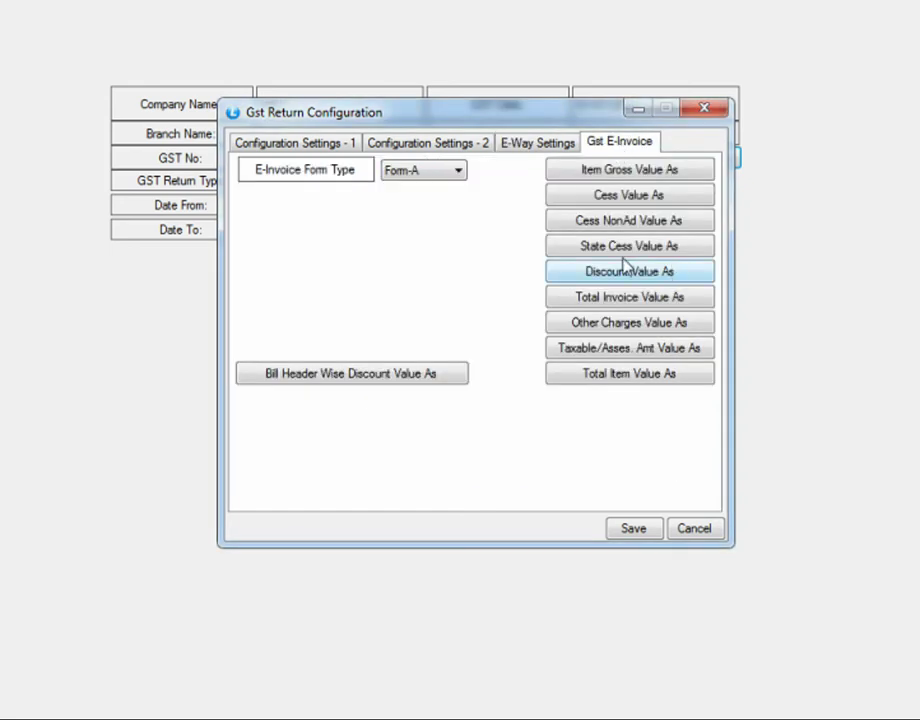
{"action": "left_click", "coordinate": [617, 170]}
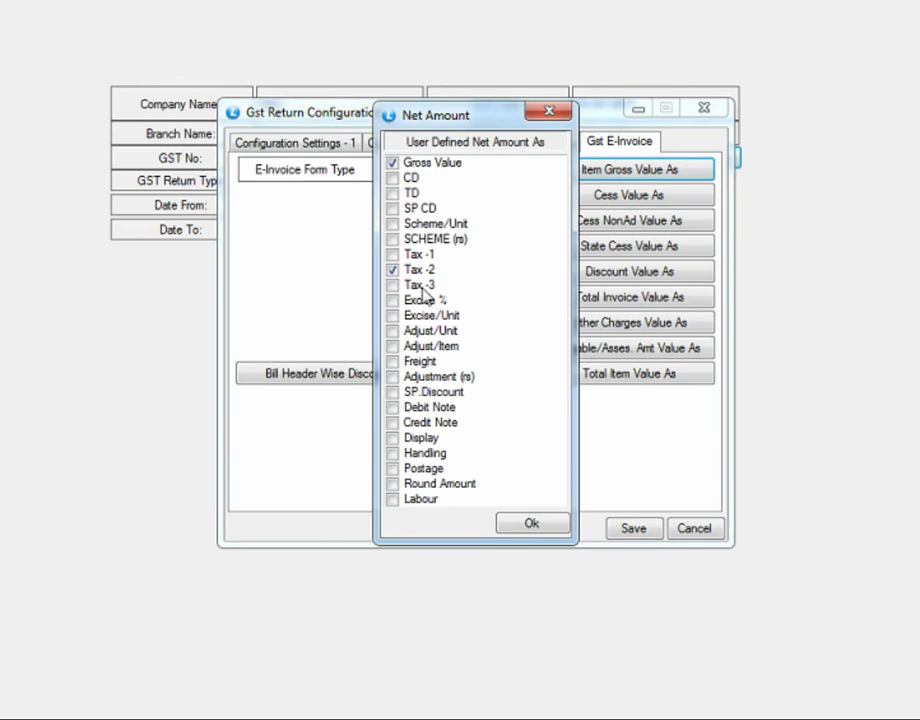
{"action": "left_click", "coordinate": [549, 111]}
{"action": "left_click", "coordinate": [629, 198]}
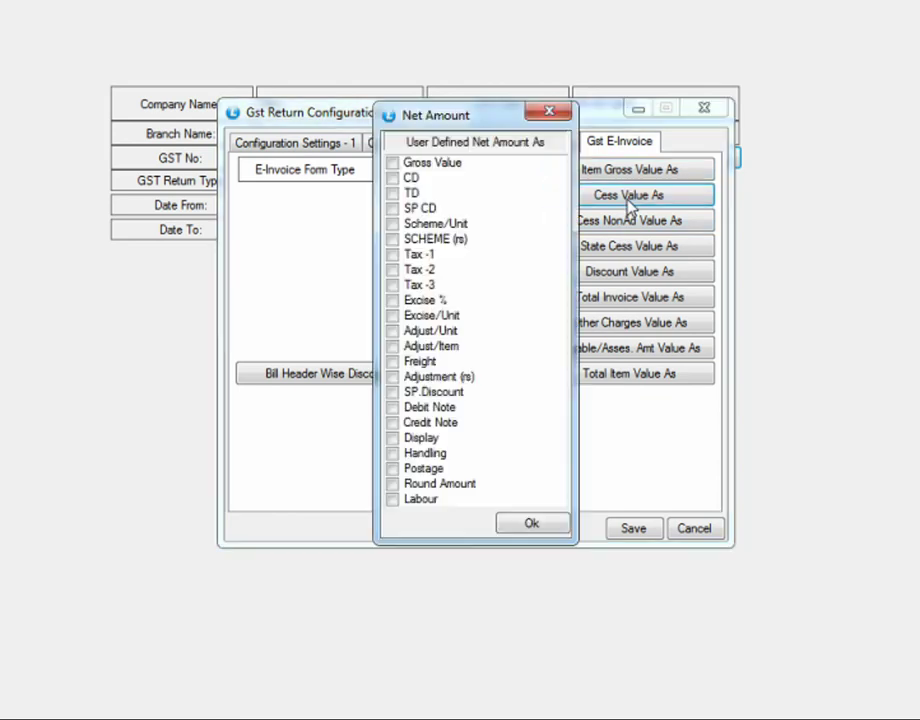
{"action": "left_click", "coordinate": [547, 113]}
{"action": "left_click", "coordinate": [592, 224]}
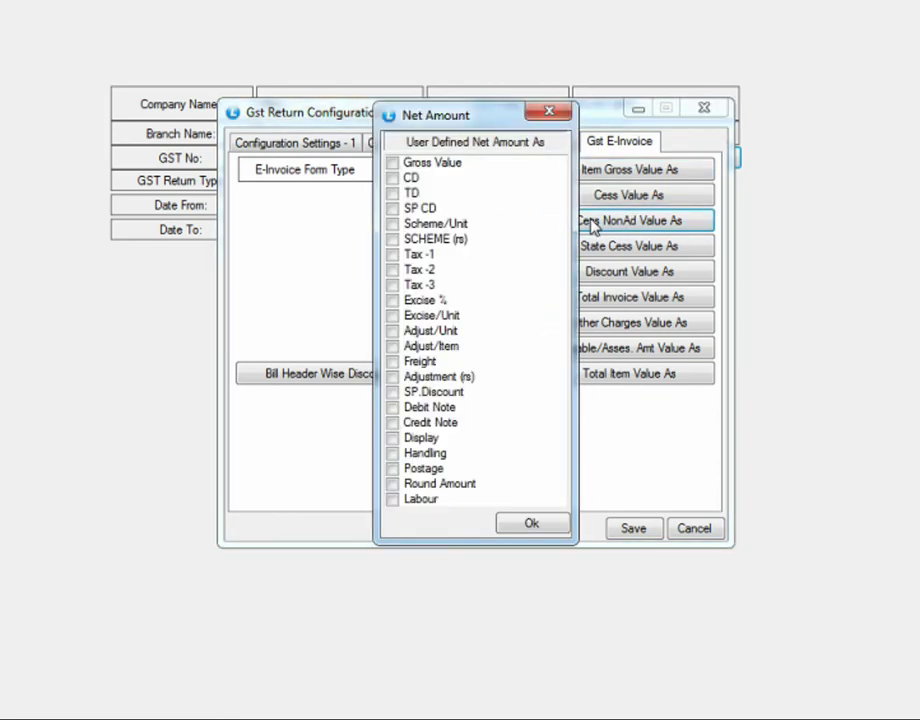
{"action": "left_click", "coordinate": [548, 112]}
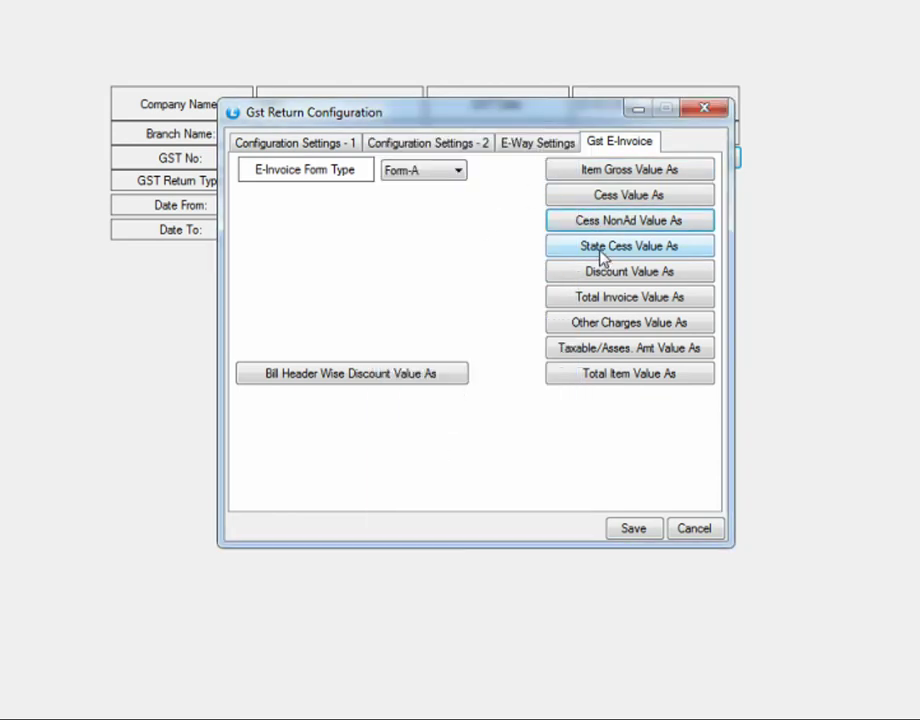
{"action": "left_click", "coordinate": [598, 248]}
{"action": "left_click", "coordinate": [549, 112]}
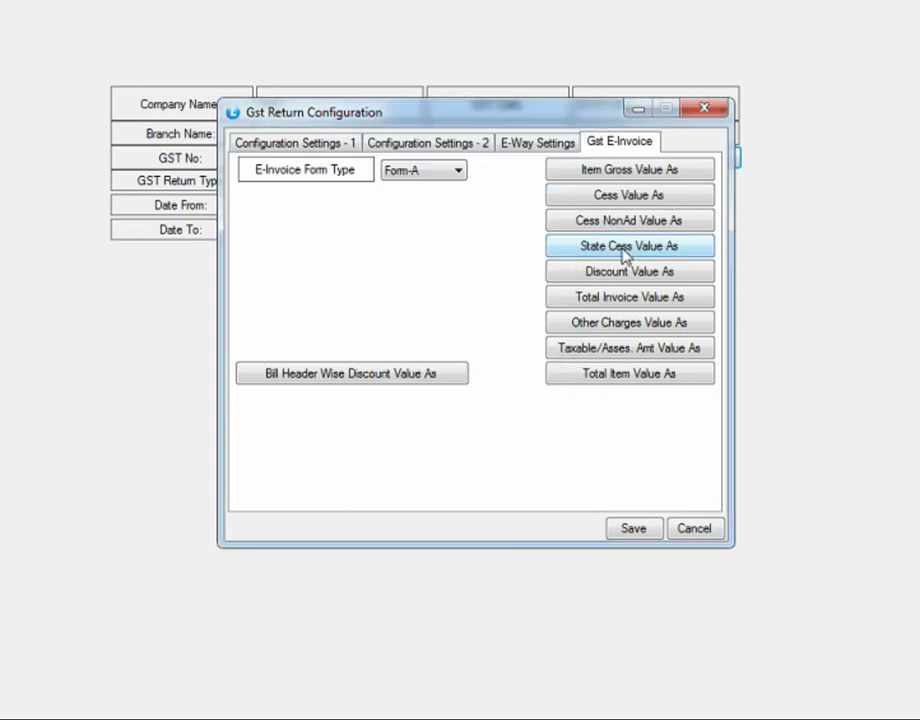
Step: Review the Discount, Total Invoice, Other Charges, taxable and Total Item breakdowns, then close Configuration
{"action": "left_click", "coordinate": [616, 274]}
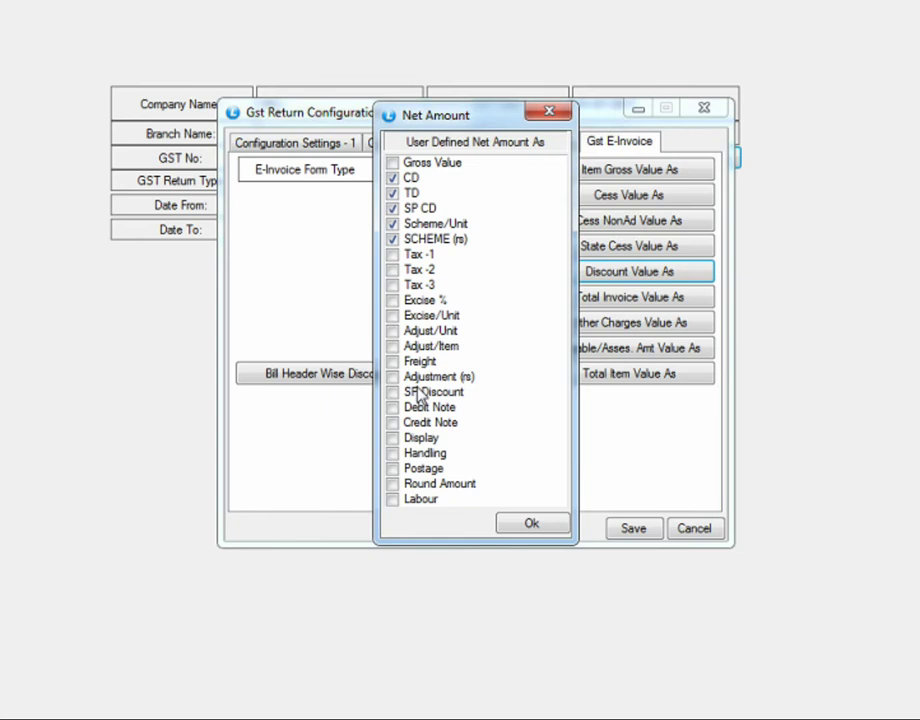
{"action": "left_click", "coordinate": [540, 530]}
{"action": "left_click", "coordinate": [608, 300]}
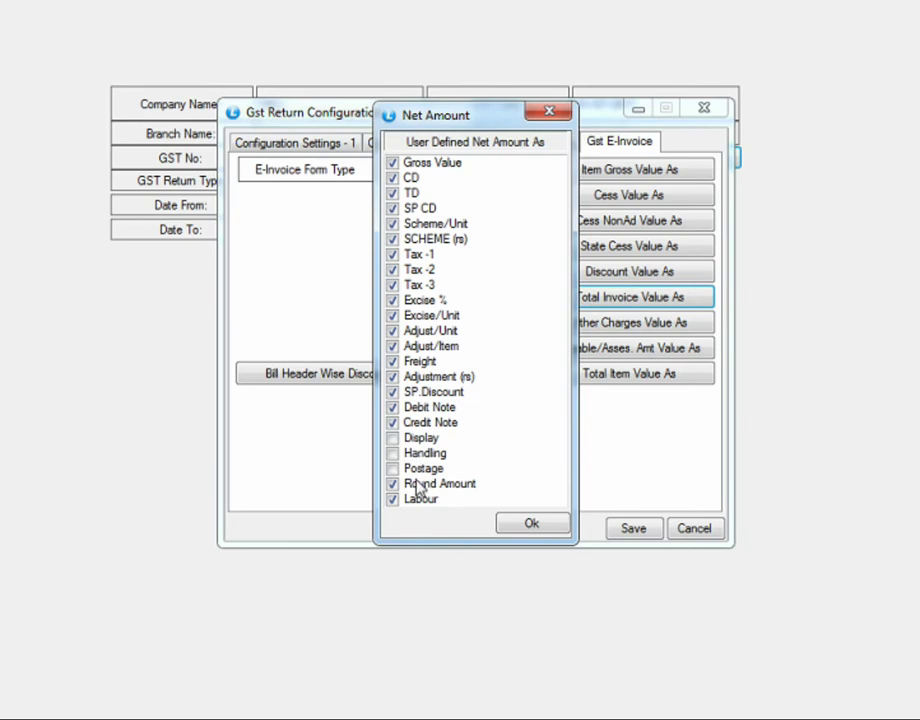
{"action": "left_click", "coordinate": [538, 528]}
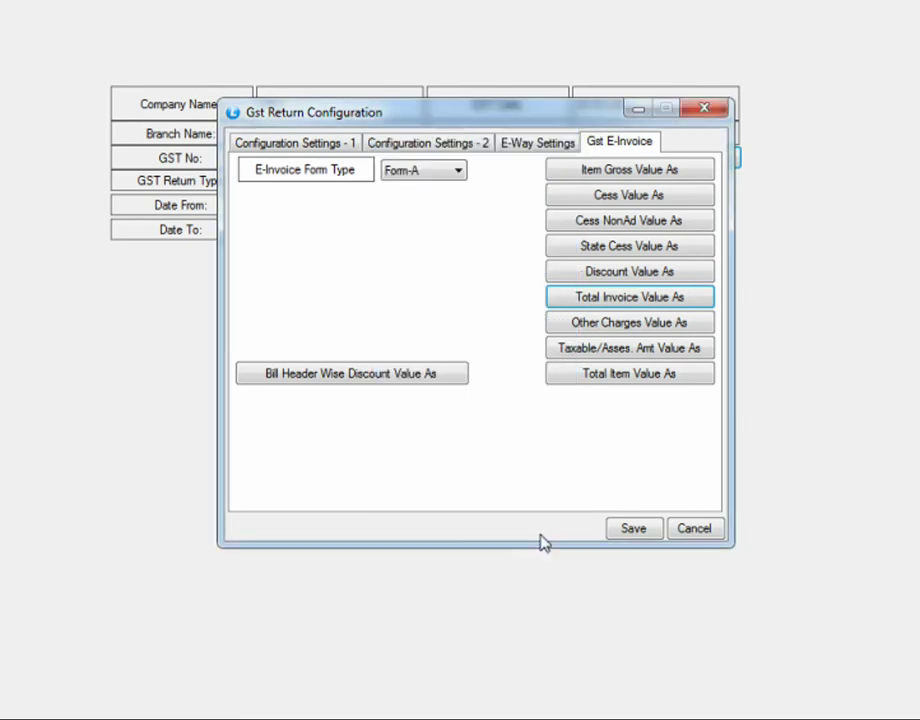
{"action": "left_click", "coordinate": [605, 328]}
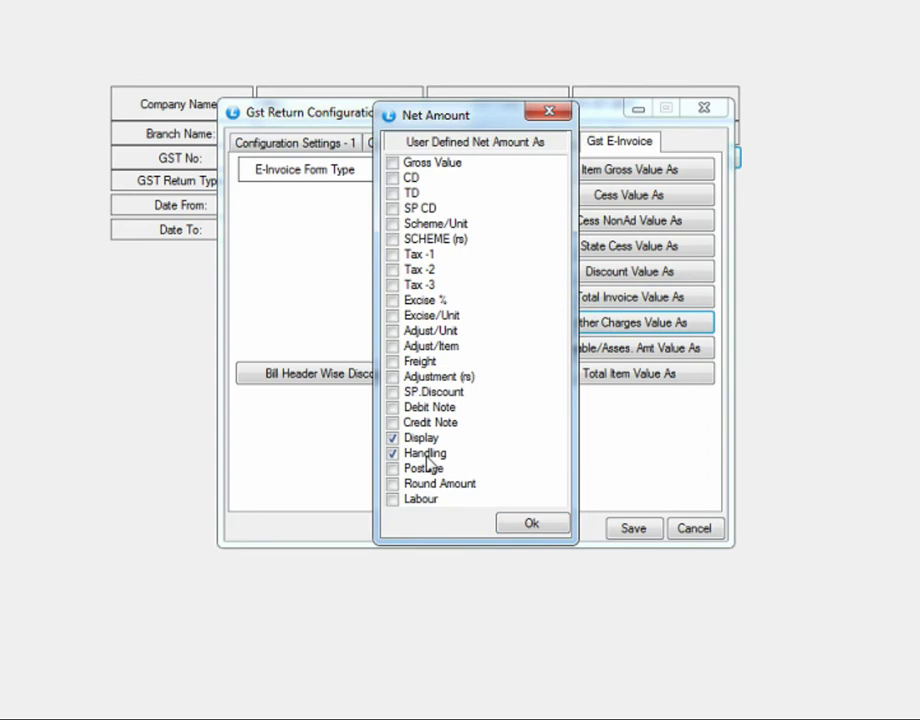
{"action": "left_click", "coordinate": [550, 114]}
{"action": "left_click", "coordinate": [600, 348]}
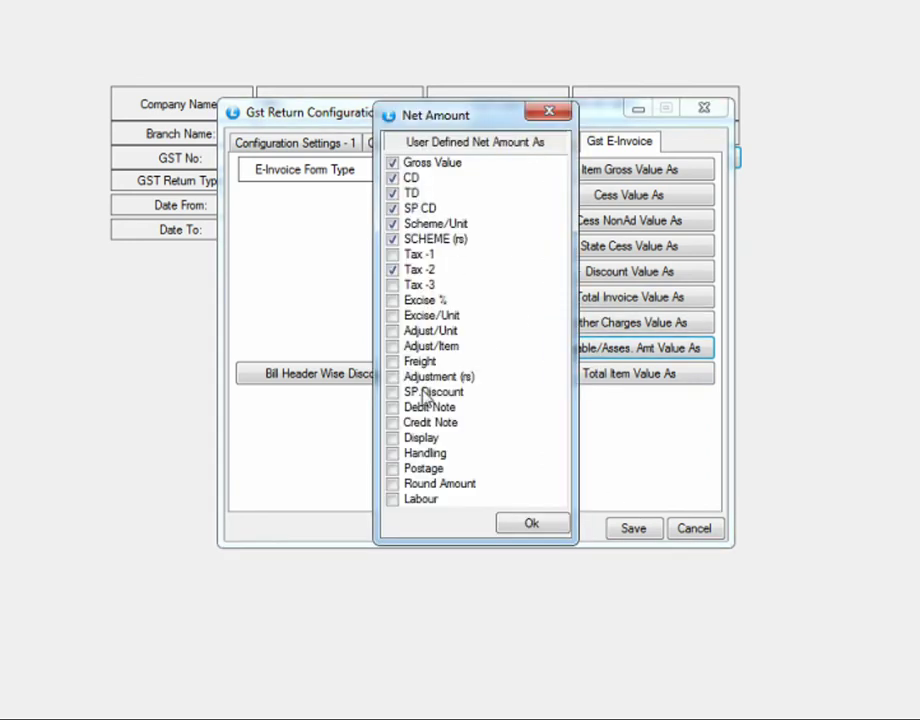
{"action": "left_click", "coordinate": [547, 112]}
{"action": "left_click", "coordinate": [602, 378]}
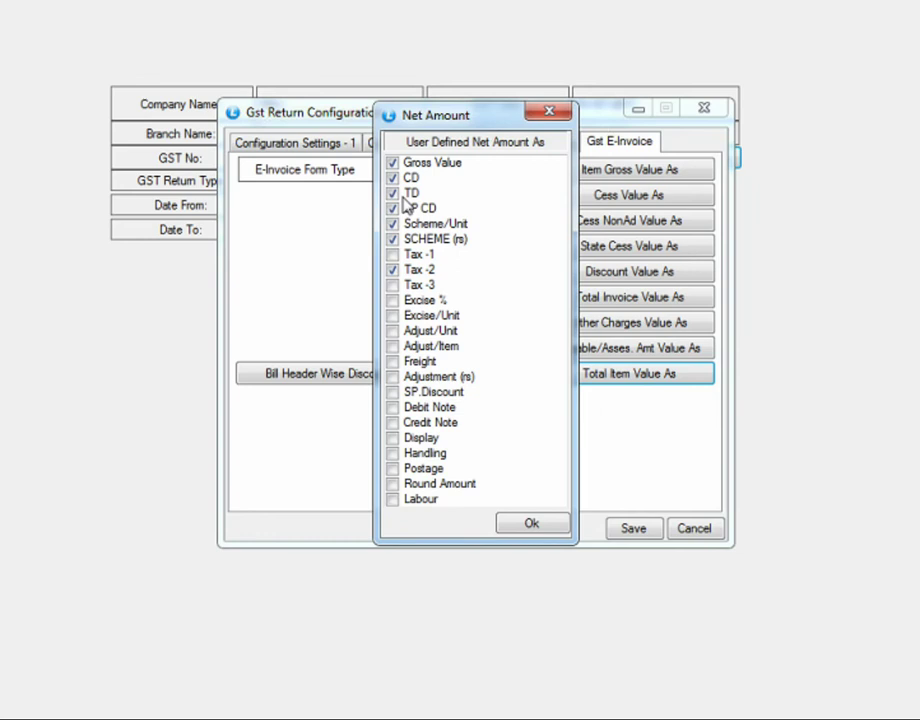
{"action": "left_click", "coordinate": [548, 530]}
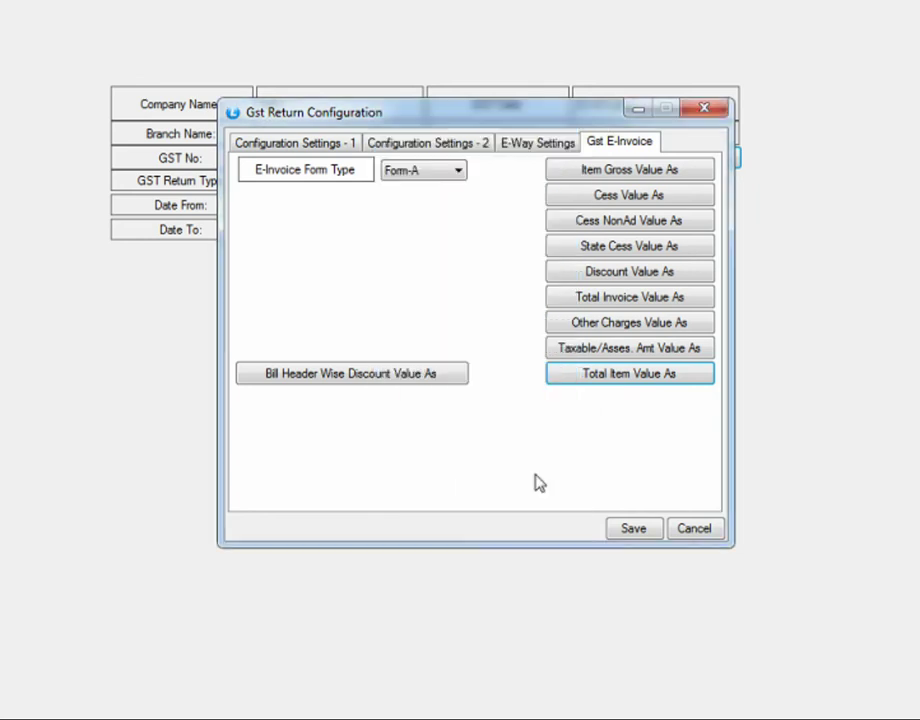
{"action": "left_click", "coordinate": [633, 528]}
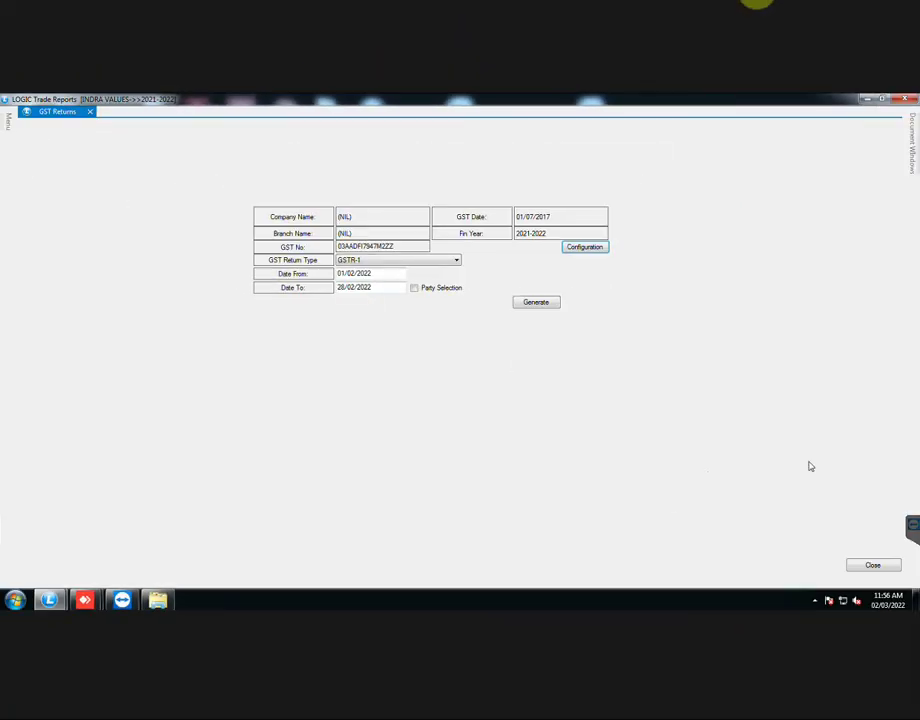
Step: Close GST Returns and load the INDRA OKANE LIMITED account in Setup Accounts, filtered by 'INDRA OKAN'
{"action": "left_click", "coordinate": [887, 569]}
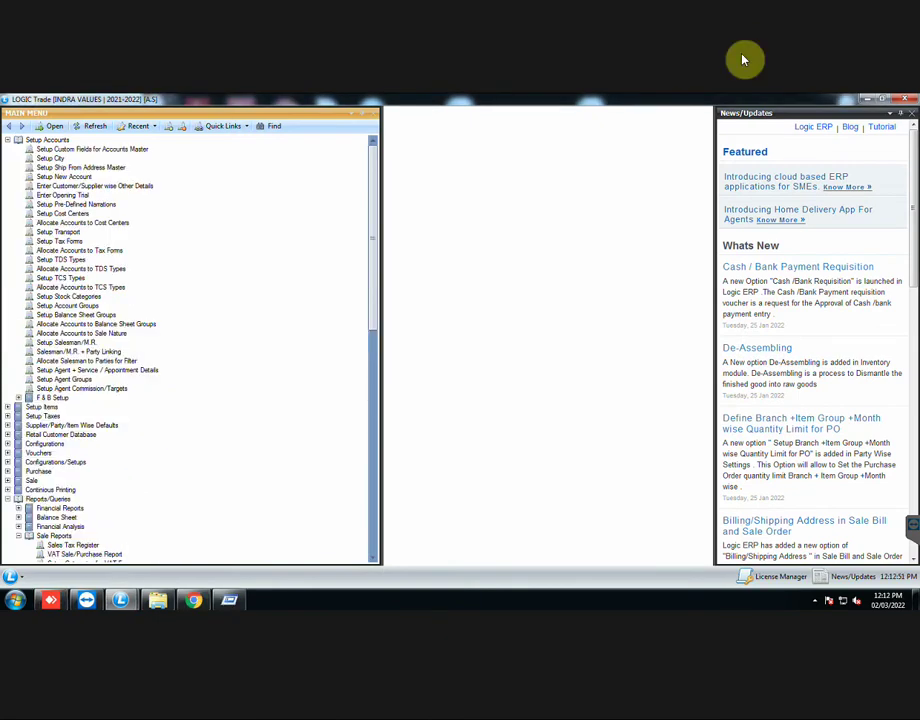
{"action": "left_click", "coordinate": [64, 176]}
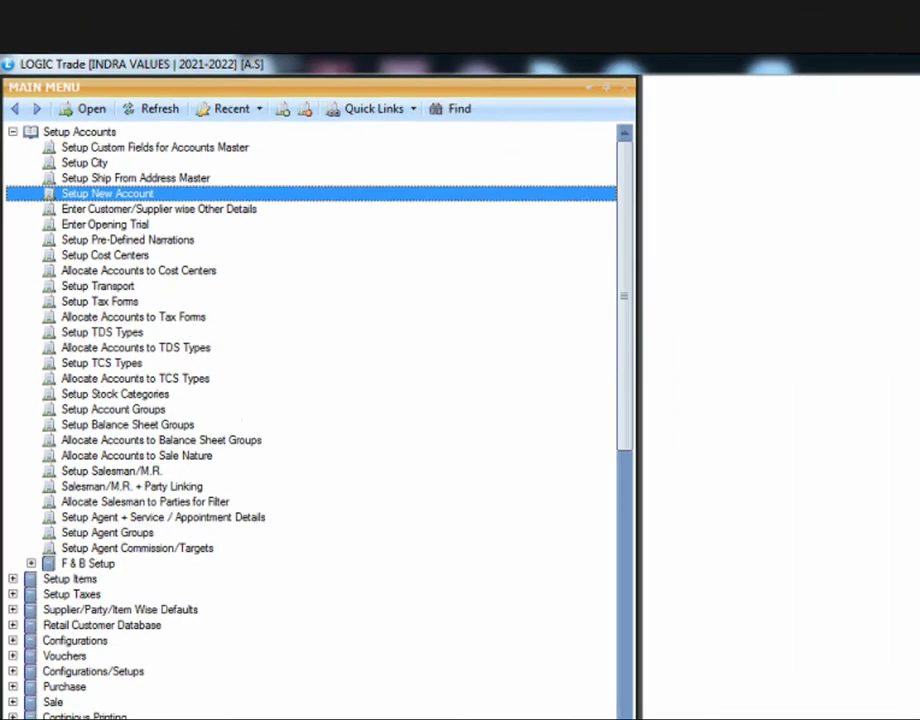
{"action": "key", "text": "Return"}
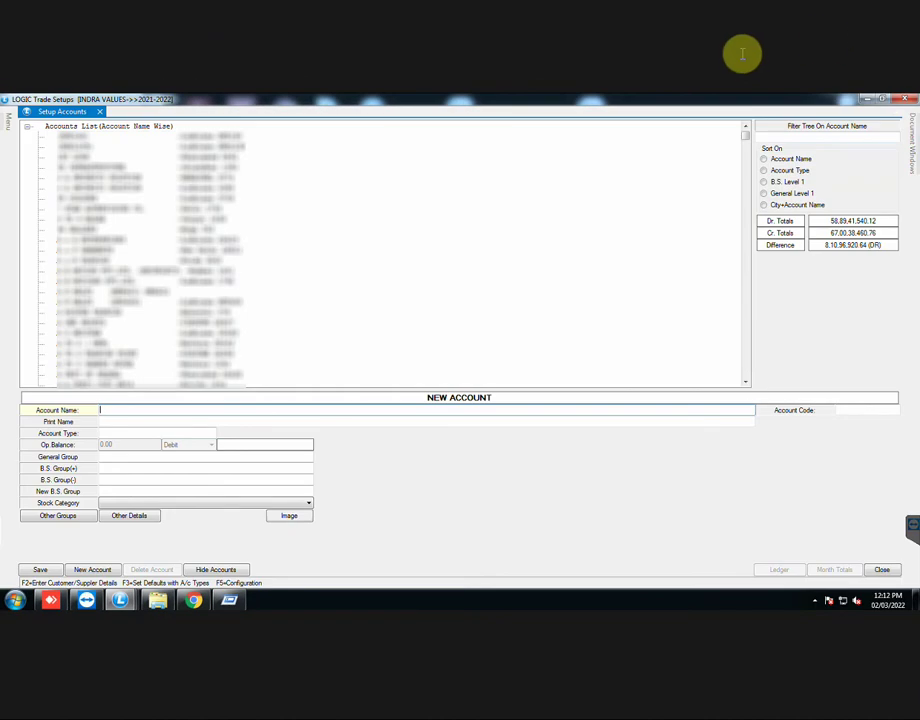
{"action": "type", "text": "INDR"}
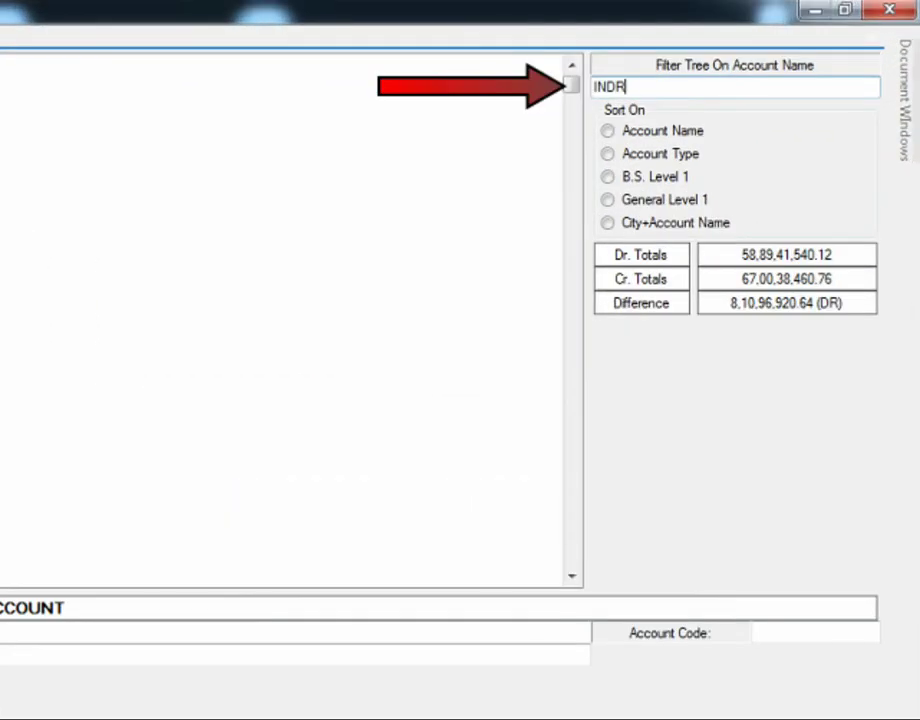
{"action": "type", "text": "A OKAN"}
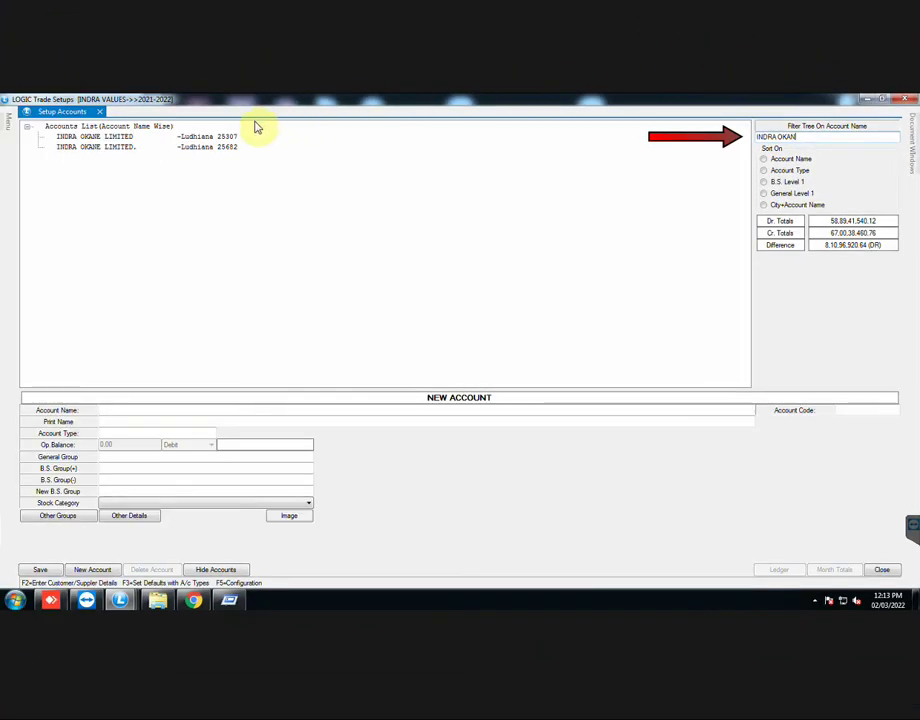
{"action": "left_click", "coordinate": [222, 150]}
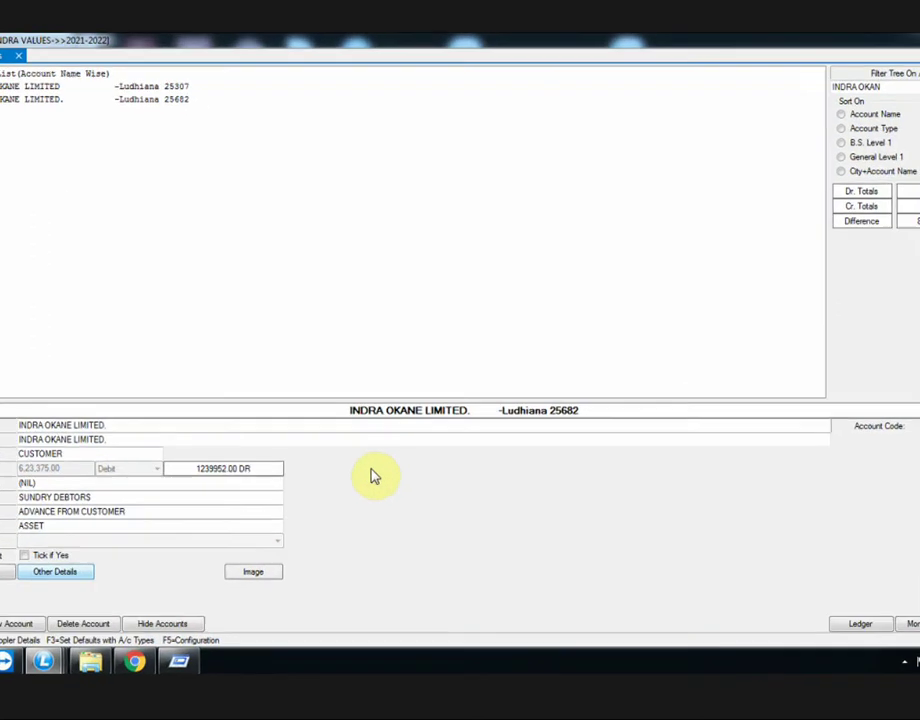
Step: Open the customer's details and confirm country INDIA, state Punjab, city Ludhiana and the address lines
{"action": "key", "text": "F2"}
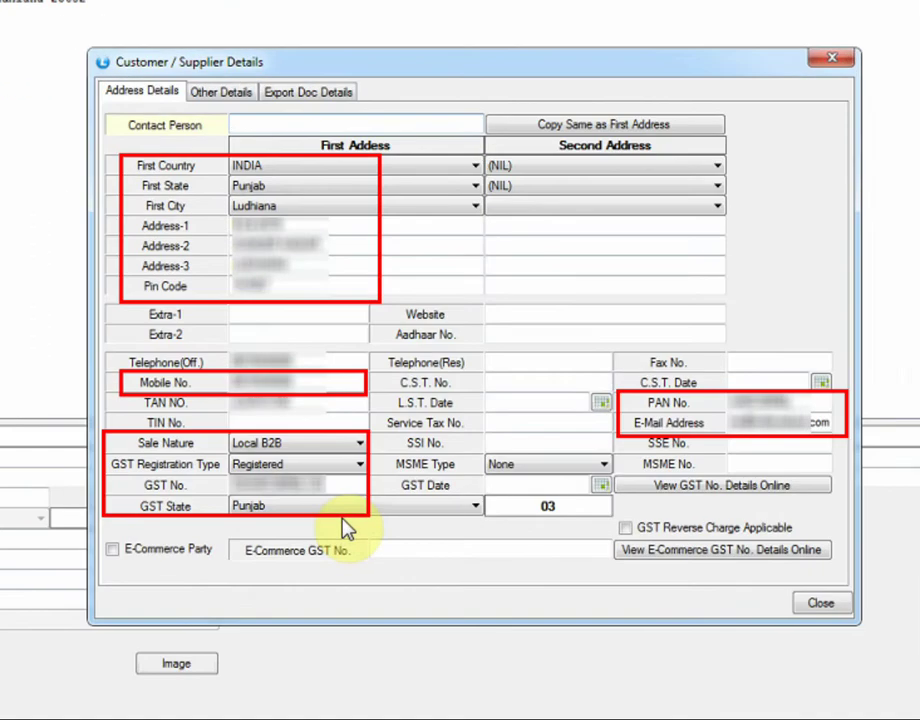
{"action": "left_click", "coordinate": [326, 170]}
{"action": "left_click", "coordinate": [328, 170]}
{"action": "left_click", "coordinate": [318, 189]}
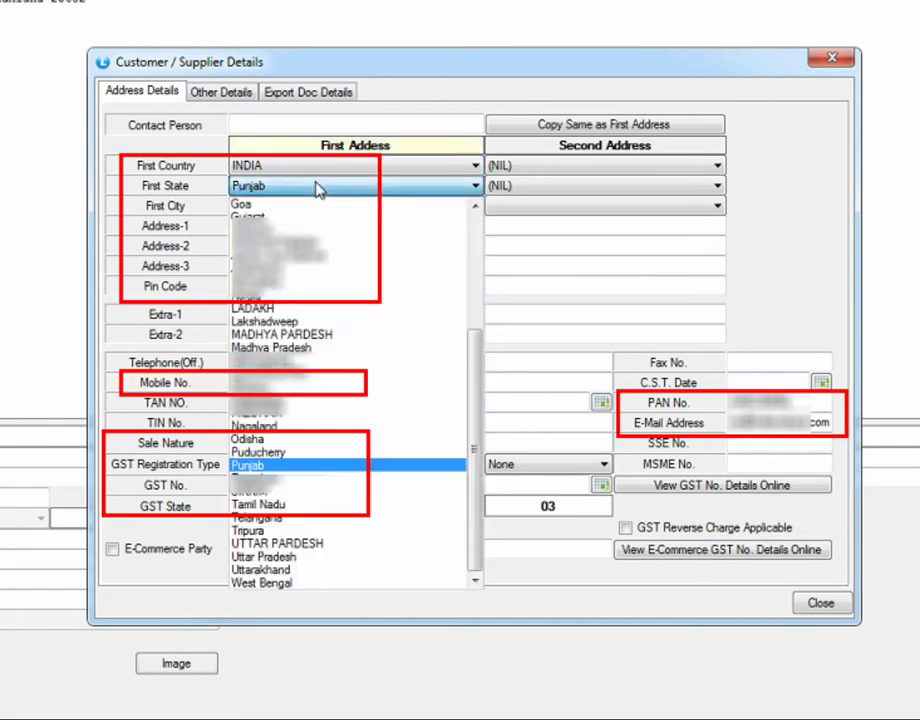
{"action": "left_click", "coordinate": [318, 189]}
{"action": "left_click", "coordinate": [318, 210]}
{"action": "left_click", "coordinate": [318, 212]}
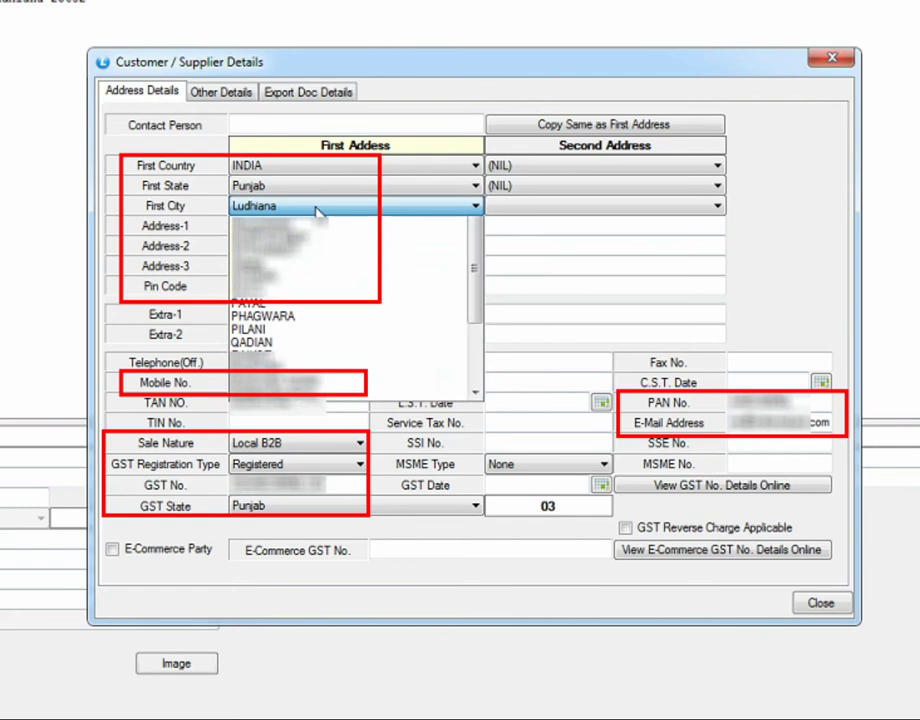
{"action": "left_click", "coordinate": [318, 209]}
{"action": "left_click", "coordinate": [250, 227]}
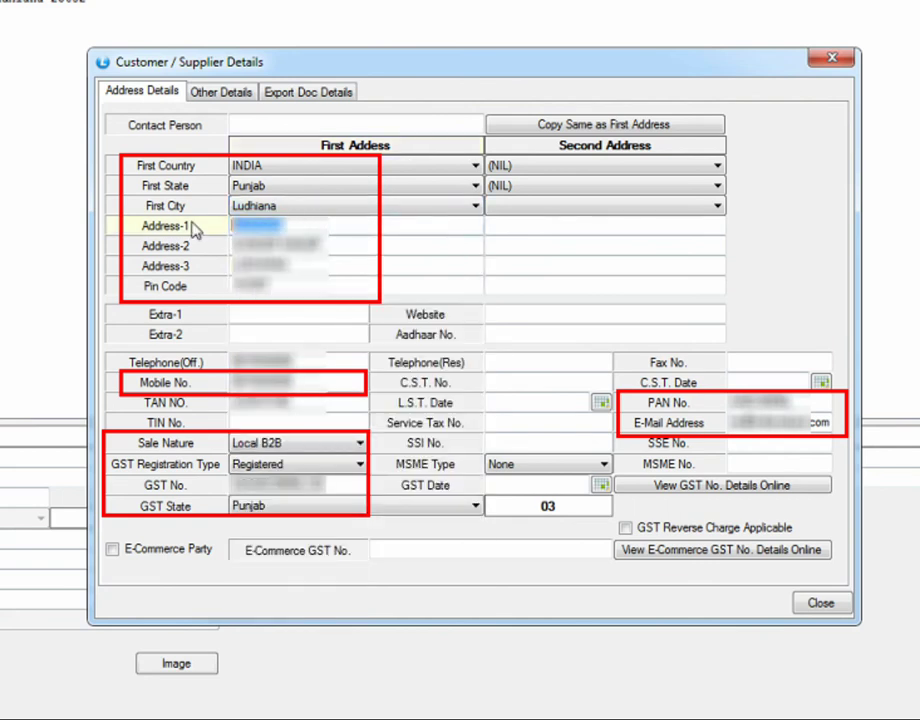
{"action": "left_click", "coordinate": [334, 244]}
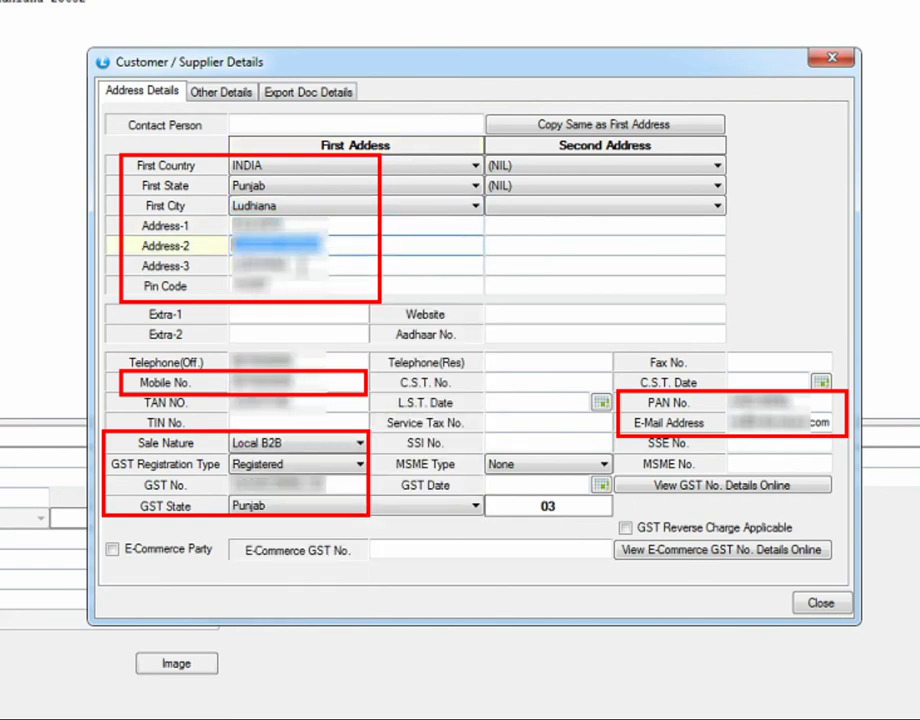
{"action": "left_click", "coordinate": [300, 266]}
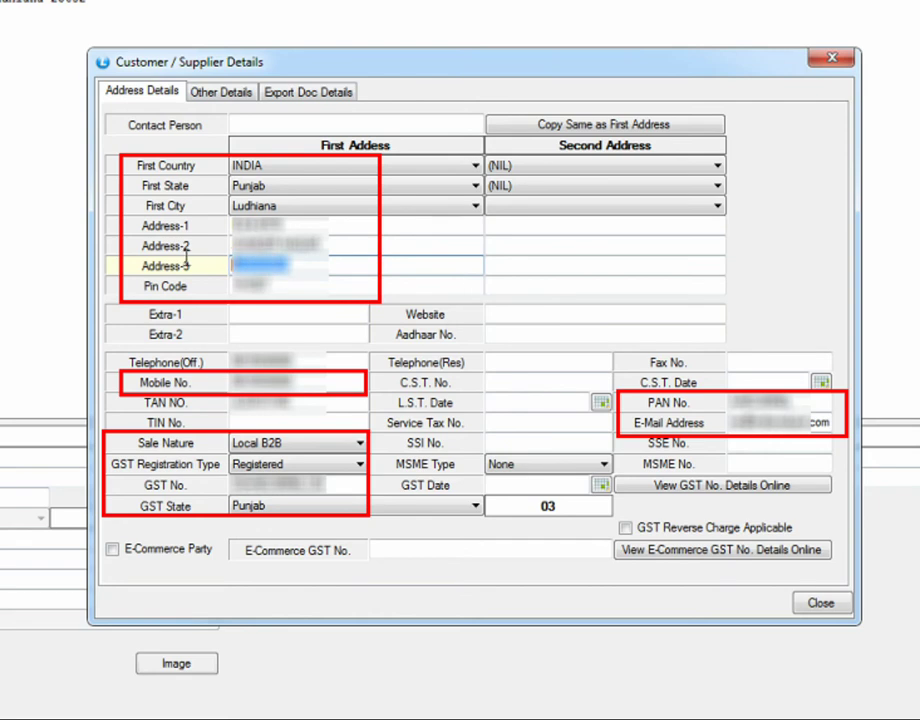
Step: Check the customer's pin code, mobile, GST number, GST state Punjab and e-mail, then close
{"action": "key", "text": "Return"}
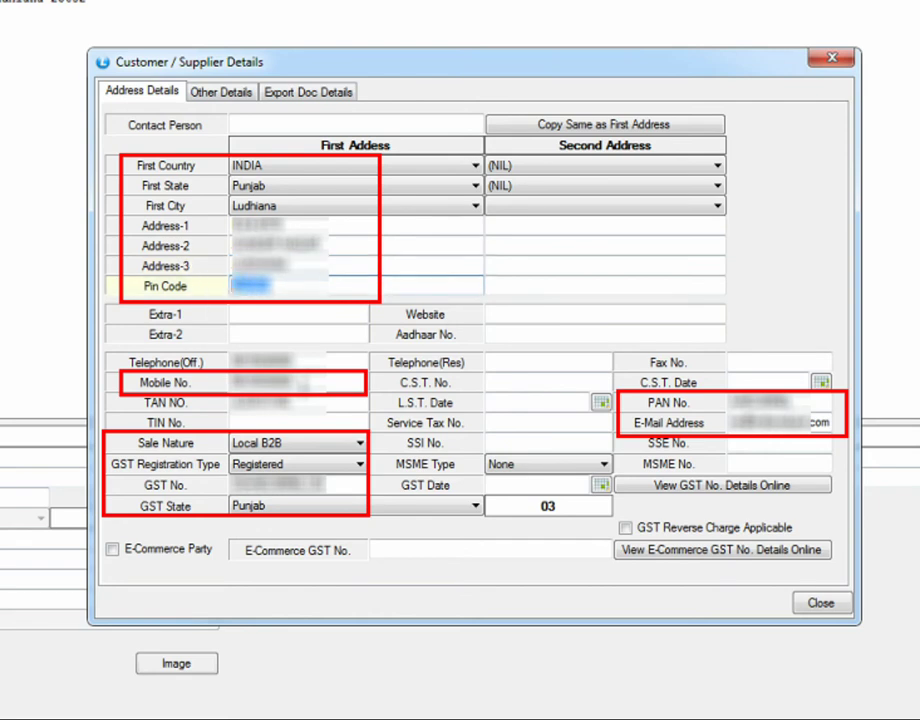
{"action": "key", "text": "Return"}
{"action": "left_click", "coordinate": [330, 492]}
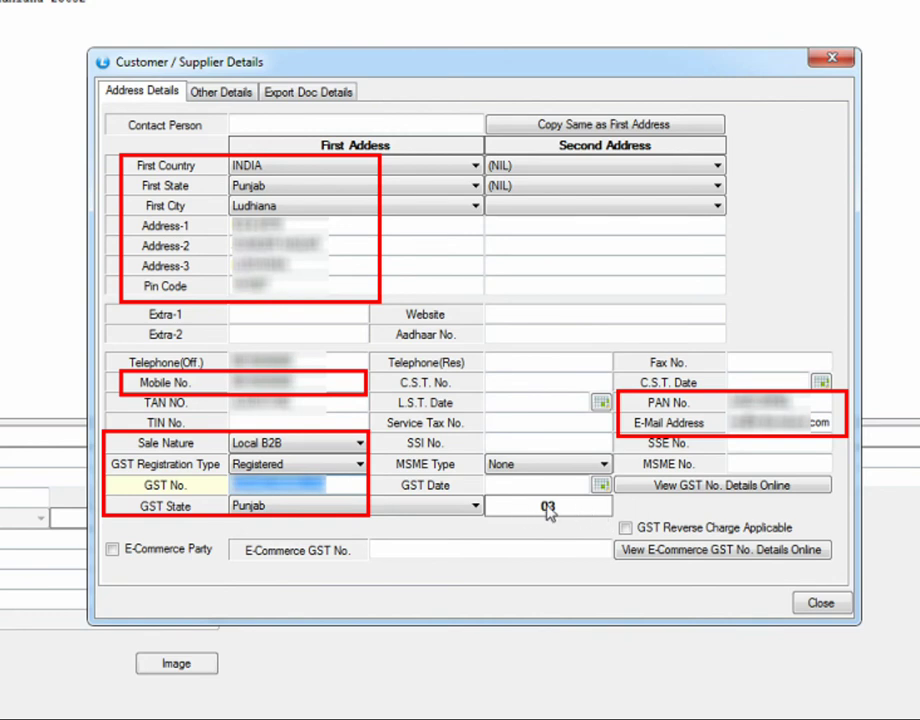
{"action": "left_click", "coordinate": [425, 506]}
{"action": "left_click", "coordinate": [425, 507]}
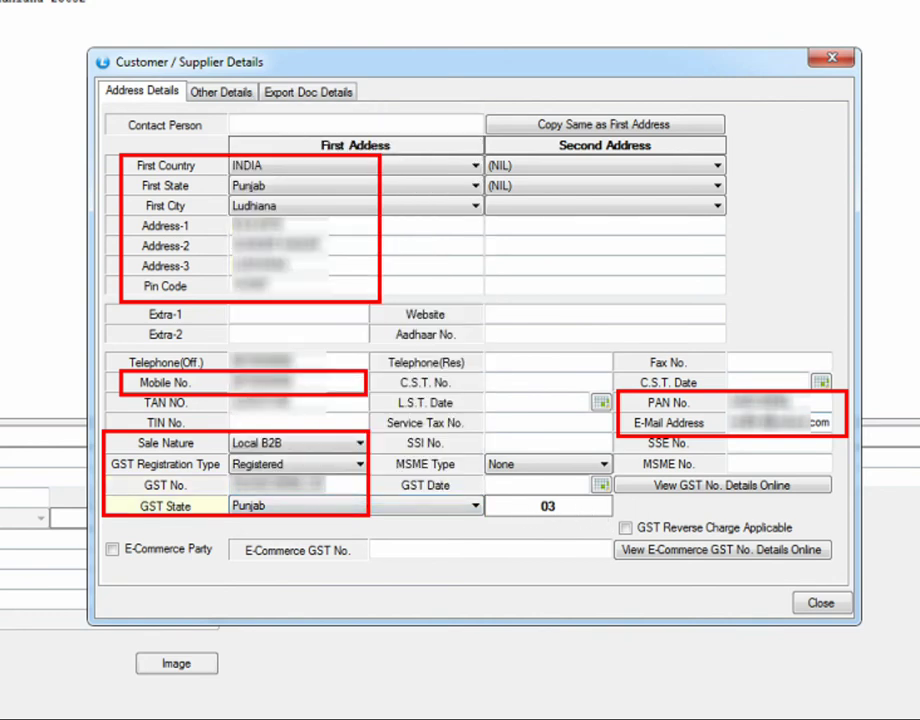
{"action": "left_click", "coordinate": [818, 425]}
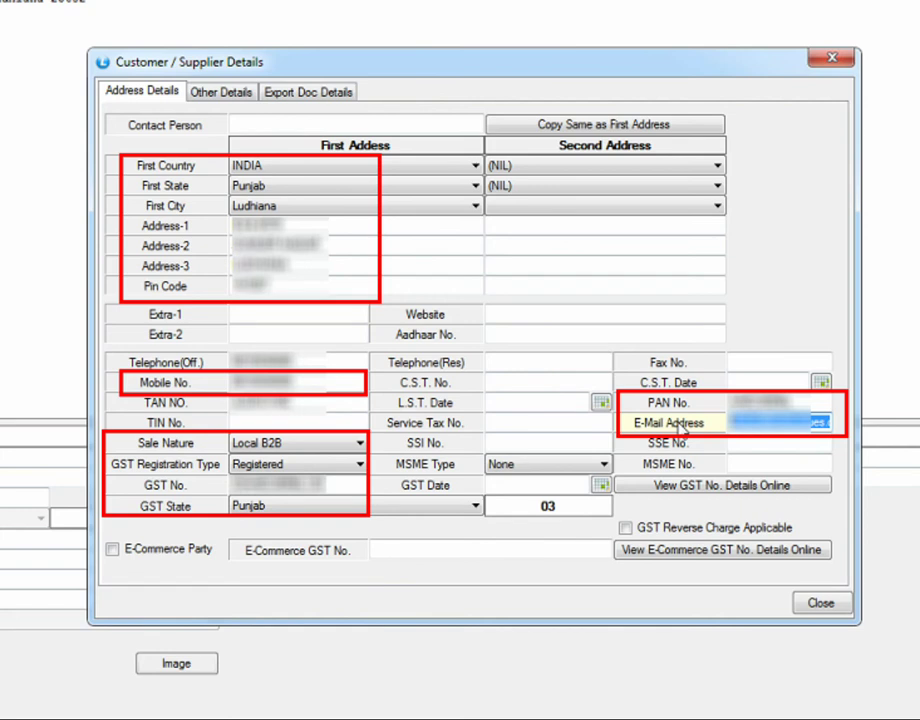
{"action": "left_click", "coordinate": [300, 382]}
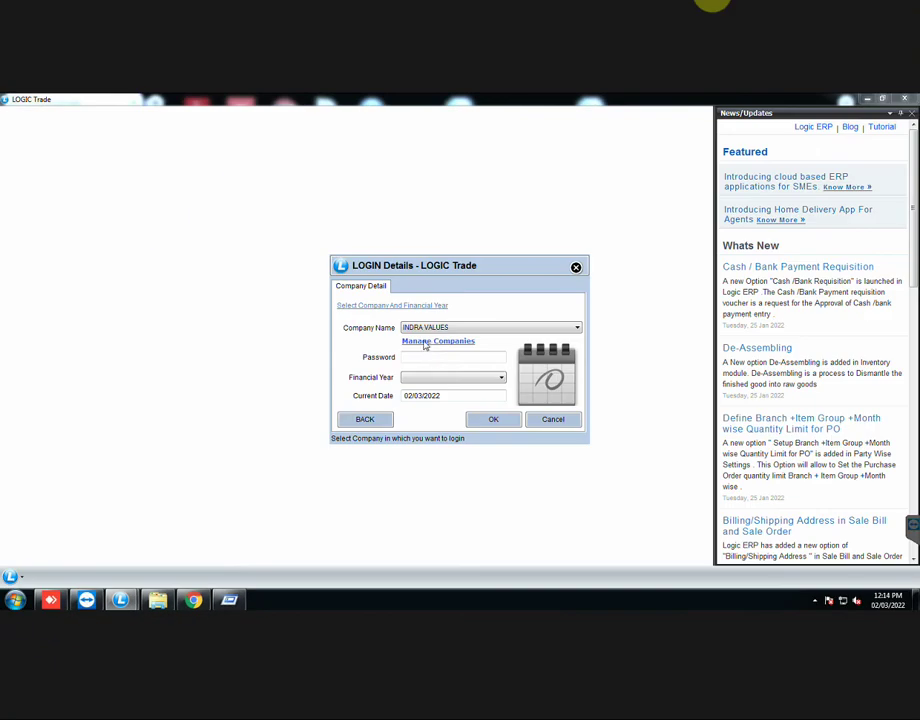
Step: Check the INDRA VALUES company's GST number and state code in Manage Companies
{"action": "left_click", "coordinate": [445, 343]}
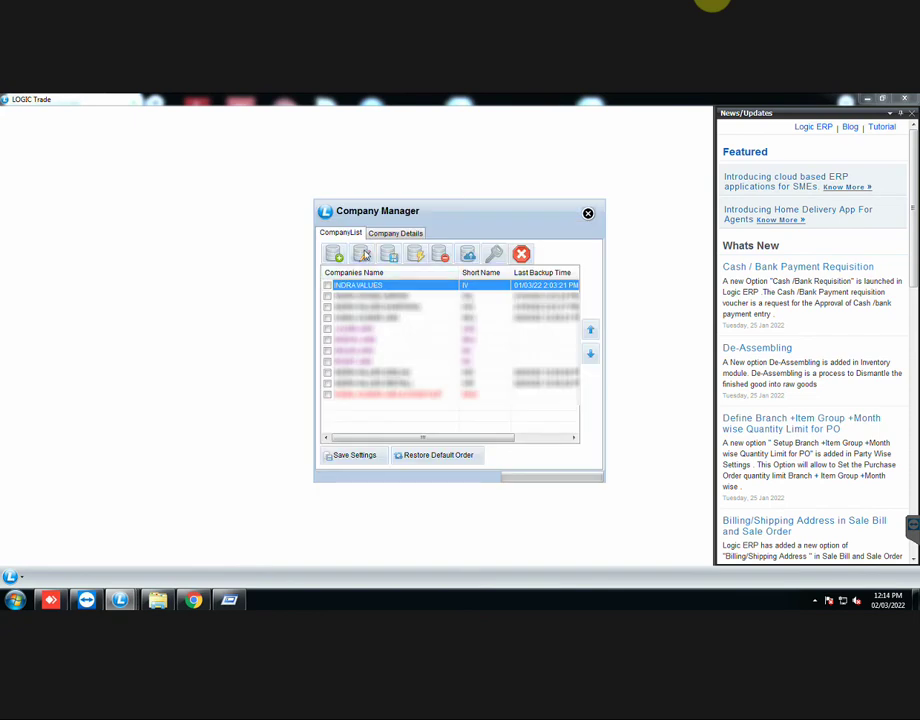
{"action": "left_click", "coordinate": [371, 250]}
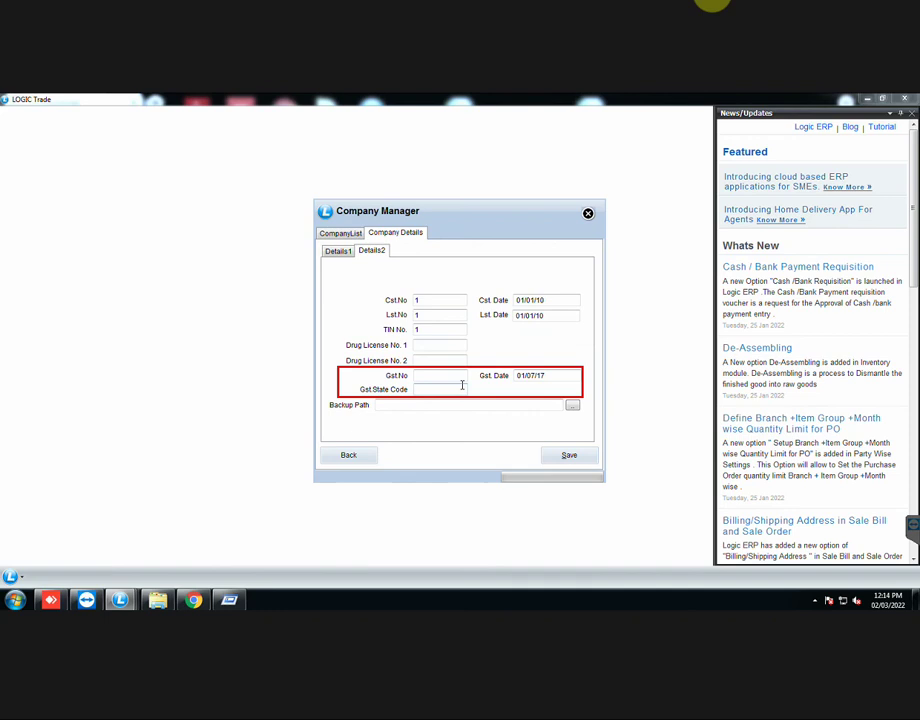
{"action": "left_click", "coordinate": [588, 215]}
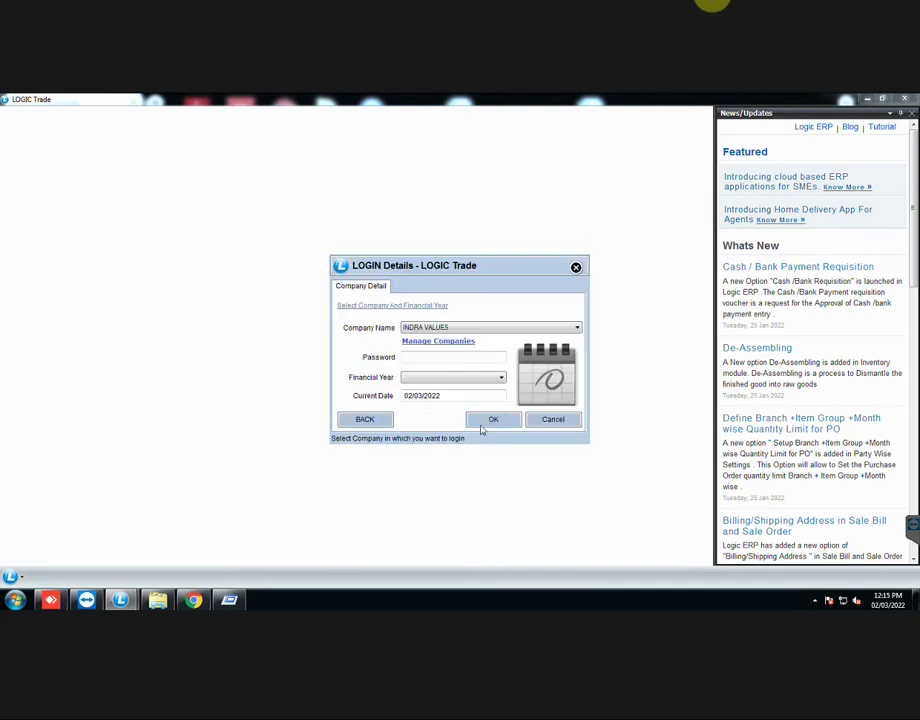
Step: Log in with the password for financial year 2021-2022 and confirm the branch
{"action": "left_click", "coordinate": [421, 362]}
{"action": "type", "text": "*"}
{"action": "key", "text": "Return"}
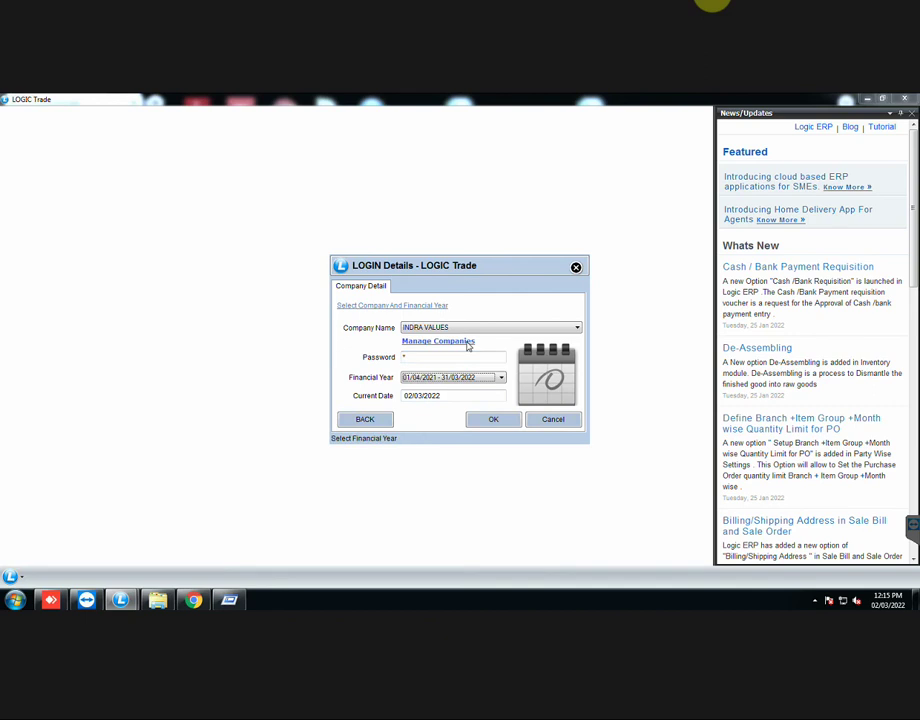
{"action": "key", "text": "Return"}
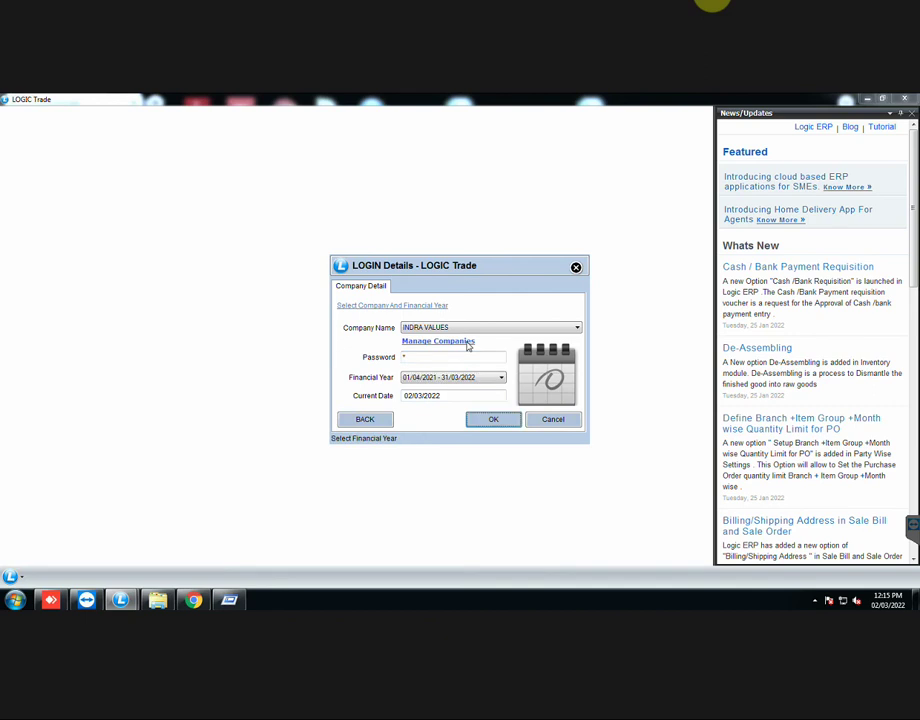
{"action": "key", "text": "Return"}
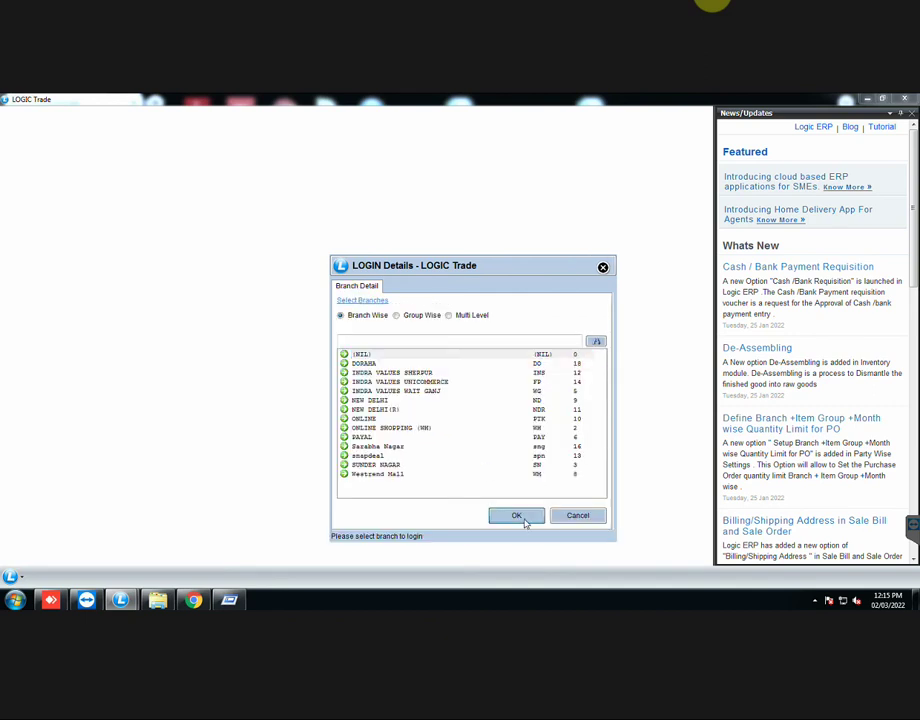
{"action": "left_click", "coordinate": [524, 518]}
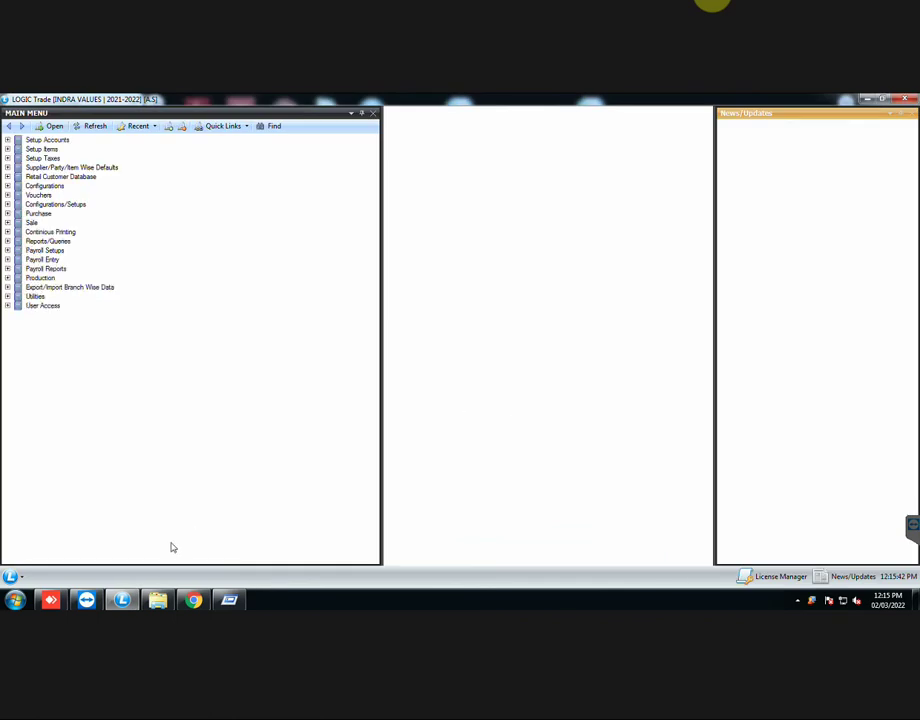
Step: Review each branch's GST NO in Setup Branches and close it without saving
{"action": "left_click", "coordinate": [31, 577]}
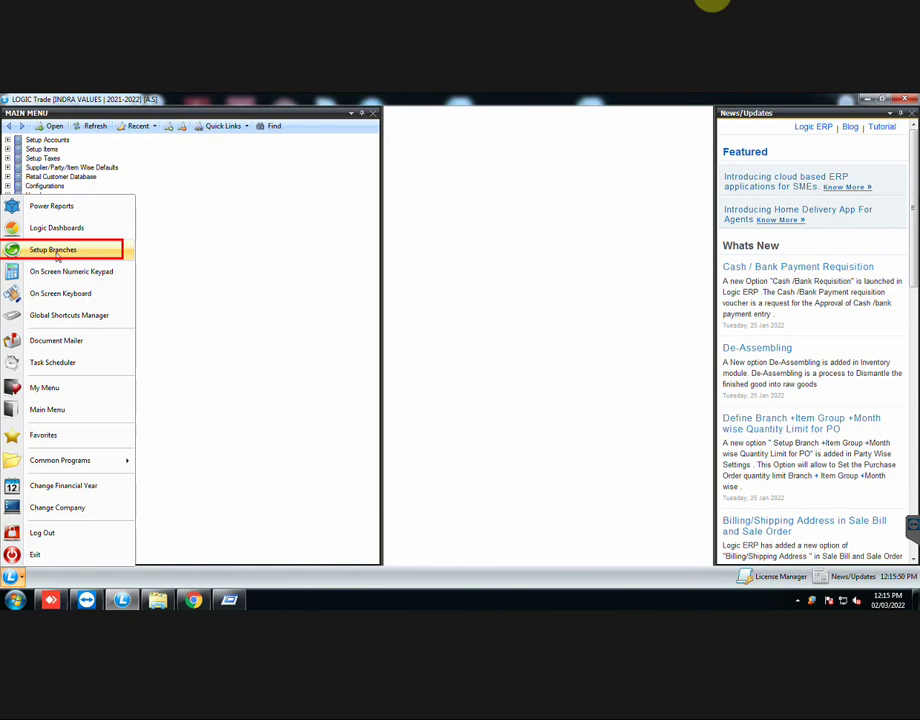
{"action": "left_click", "coordinate": [57, 257]}
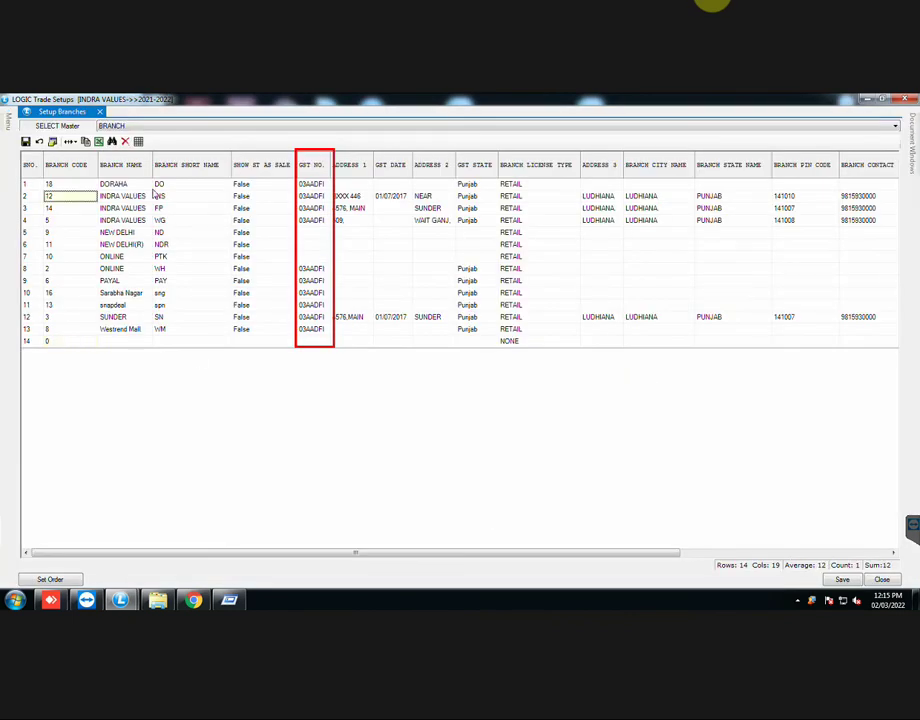
{"action": "left_click", "coordinate": [313, 196]}
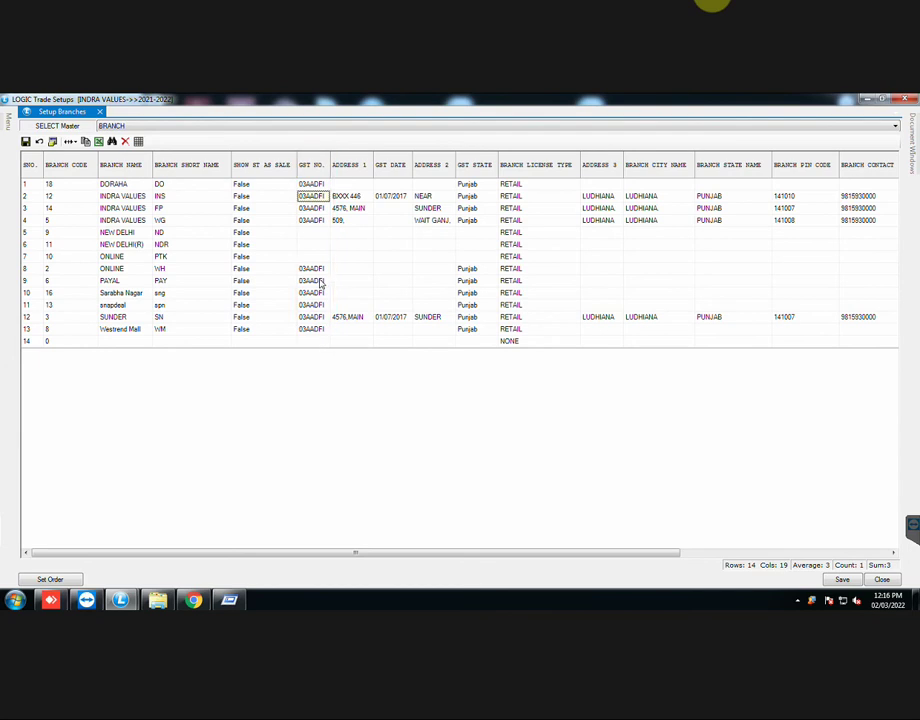
{"action": "left_click", "coordinate": [879, 579]}
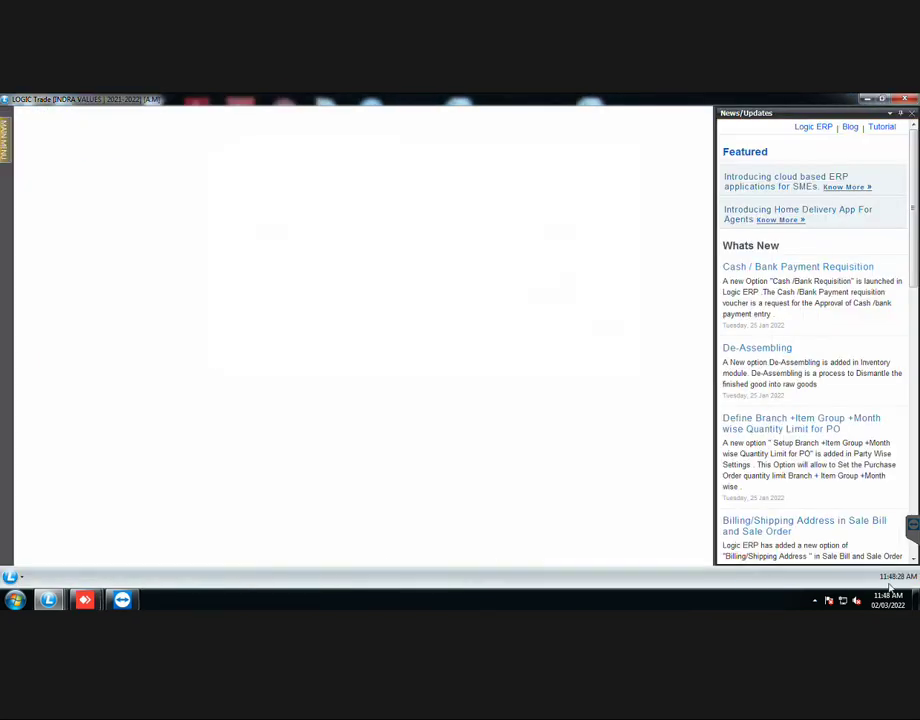
Step: In Generate GST E-Invoice, add Sale Bill RENT-8 found by searching bill number 8
{"action": "left_click", "coordinate": [5, 135]}
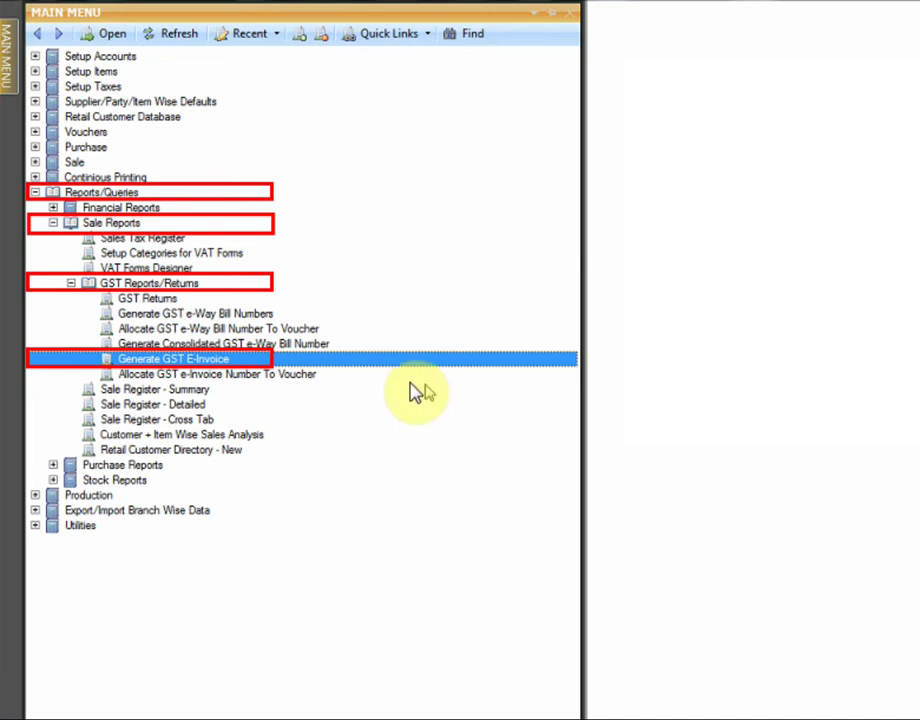
{"action": "double_click", "coordinate": [330, 365]}
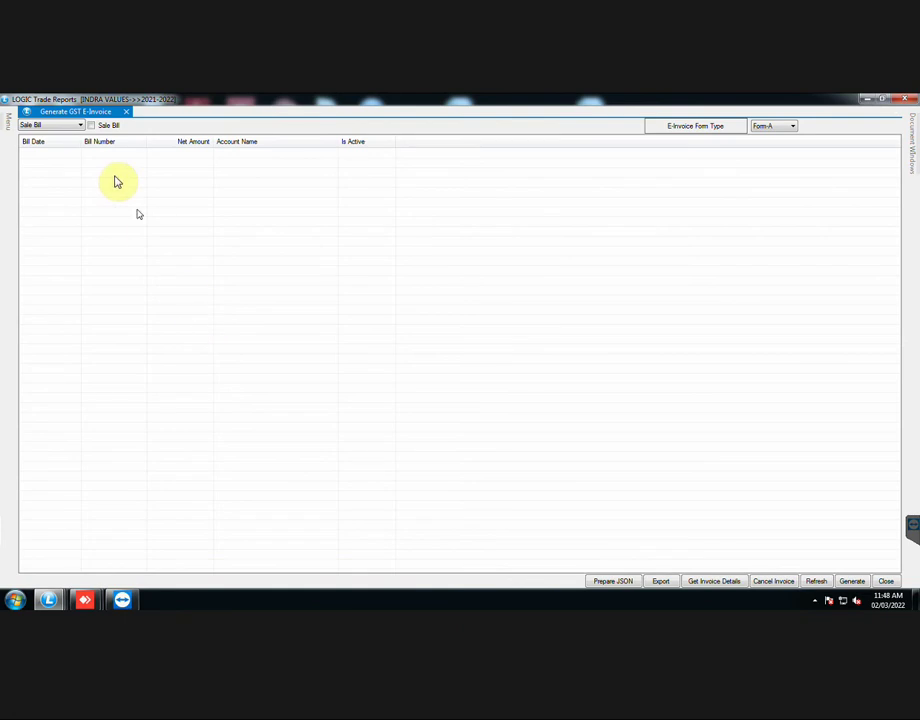
{"action": "left_click", "coordinate": [80, 125]}
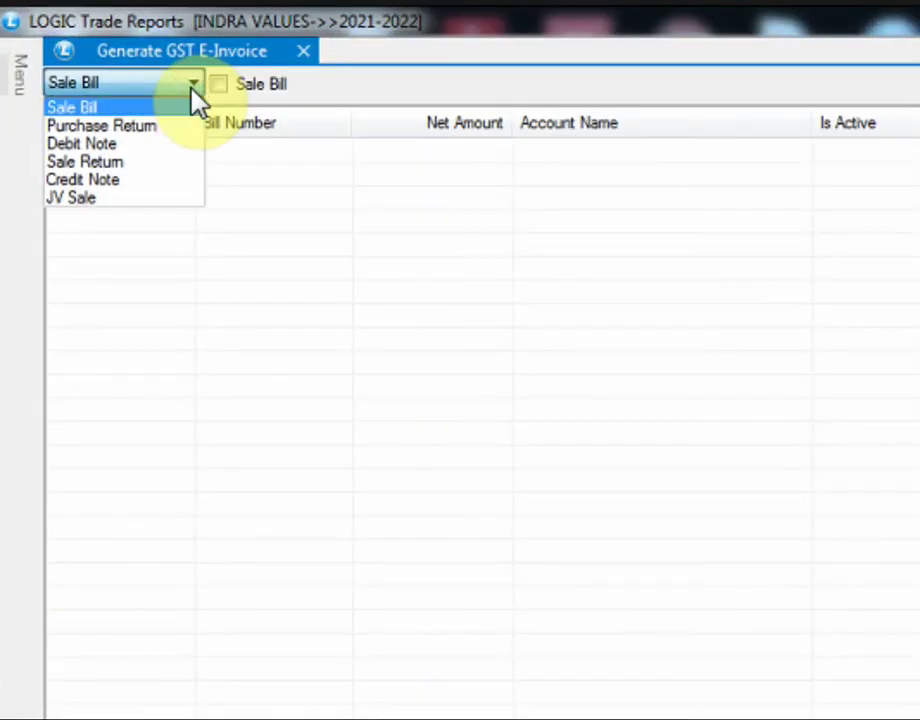
{"action": "left_click", "coordinate": [195, 95]}
{"action": "left_click", "coordinate": [219, 85]}
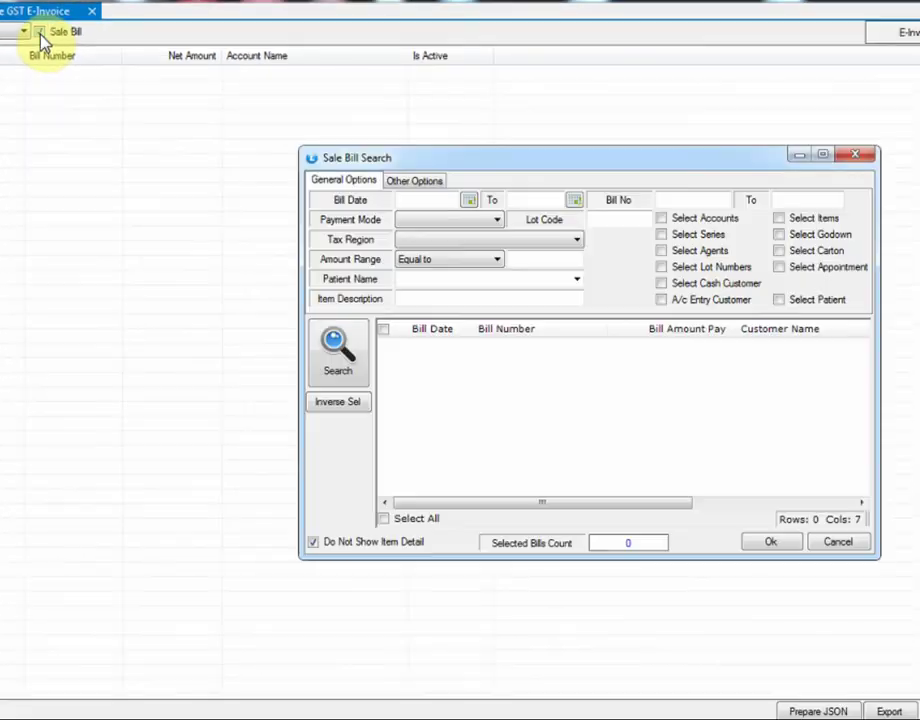
{"action": "left_click", "coordinate": [700, 197]}
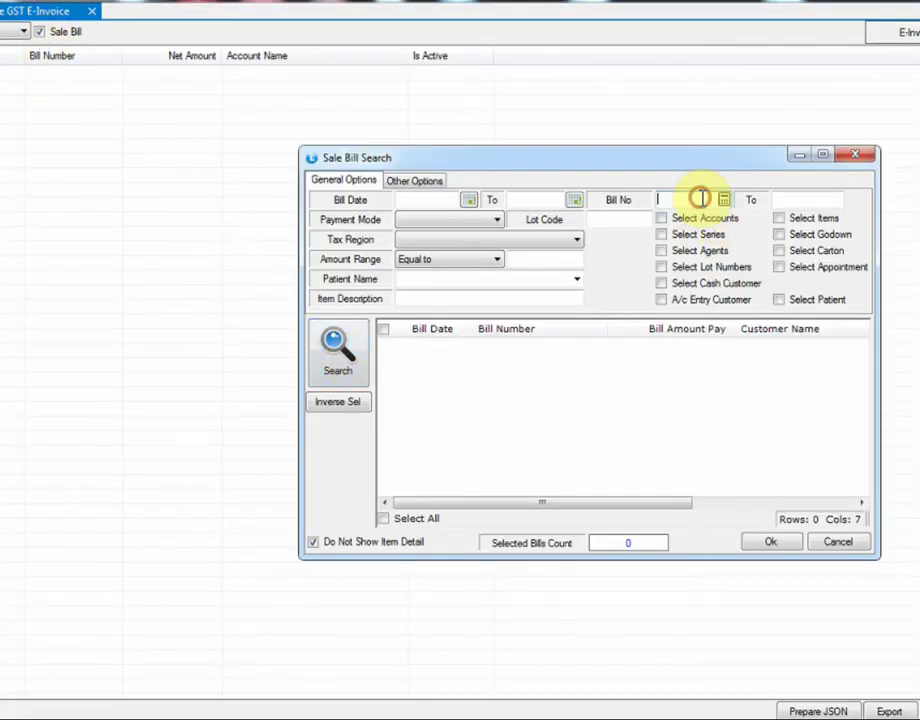
{"action": "left_click", "coordinate": [340, 360]}
{"action": "left_click", "coordinate": [384, 399]}
{"action": "left_click", "coordinate": [384, 399]}
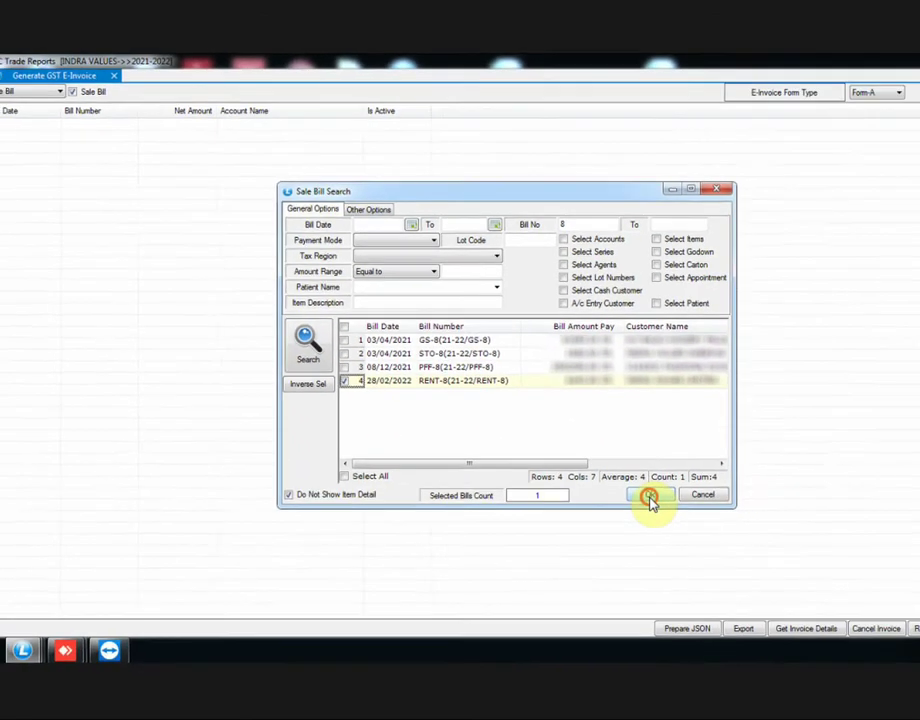
{"action": "left_click", "coordinate": [770, 541]}
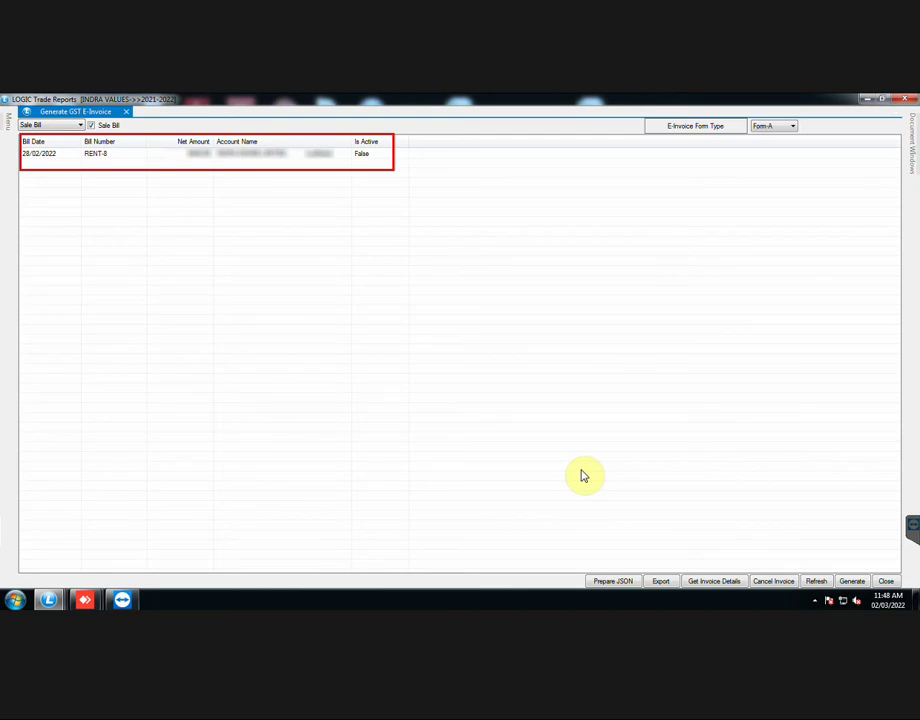
Step: Refresh RENT-8's details and generate its e-invoice, acknowledging the success message
{"action": "left_click", "coordinate": [815, 582]}
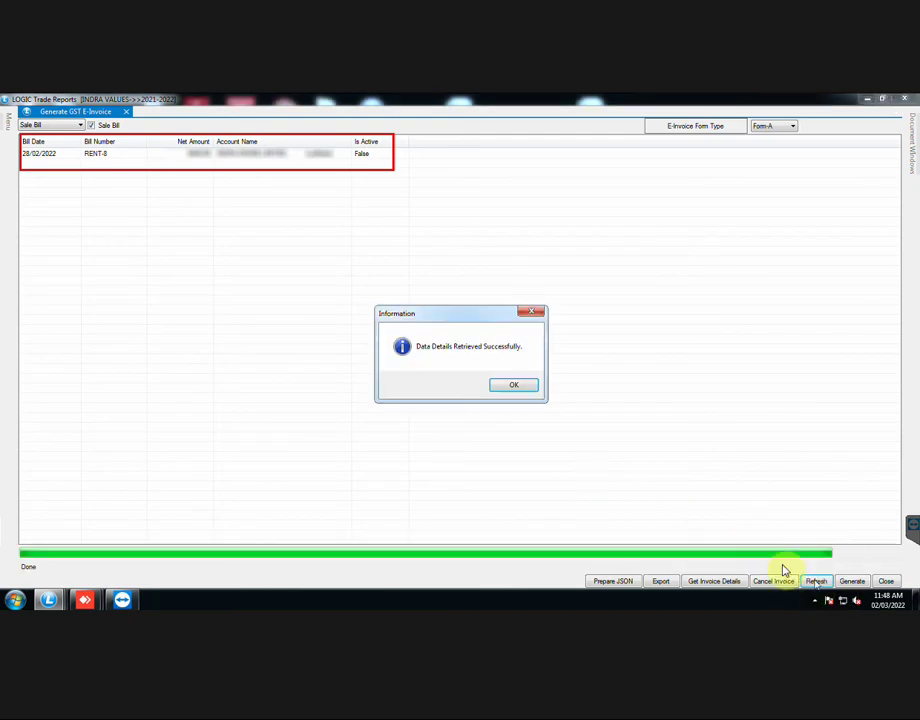
{"action": "left_click", "coordinate": [514, 387]}
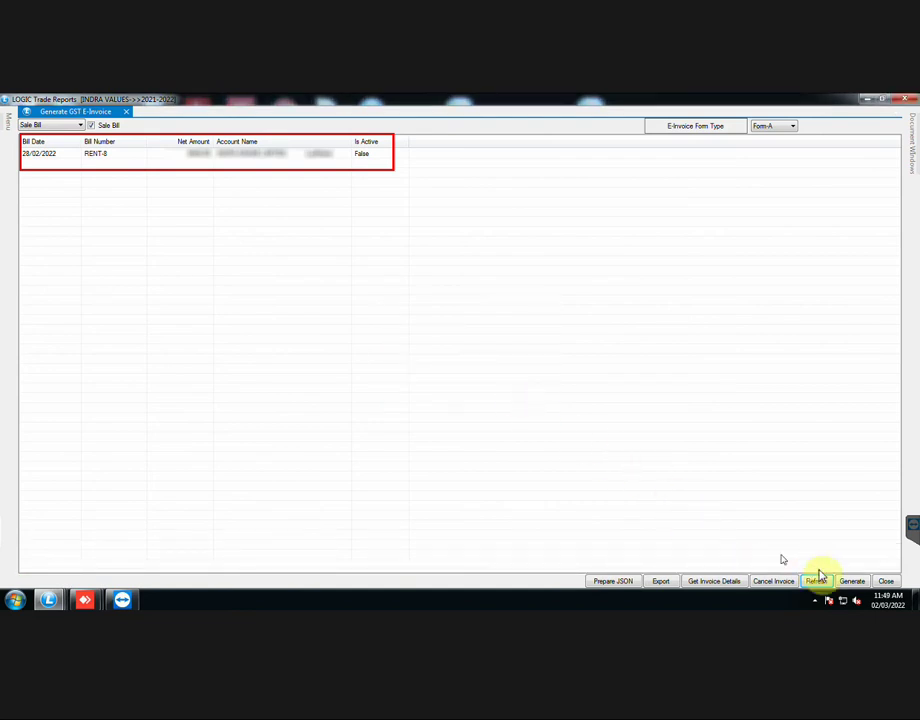
{"action": "left_click", "coordinate": [852, 581]}
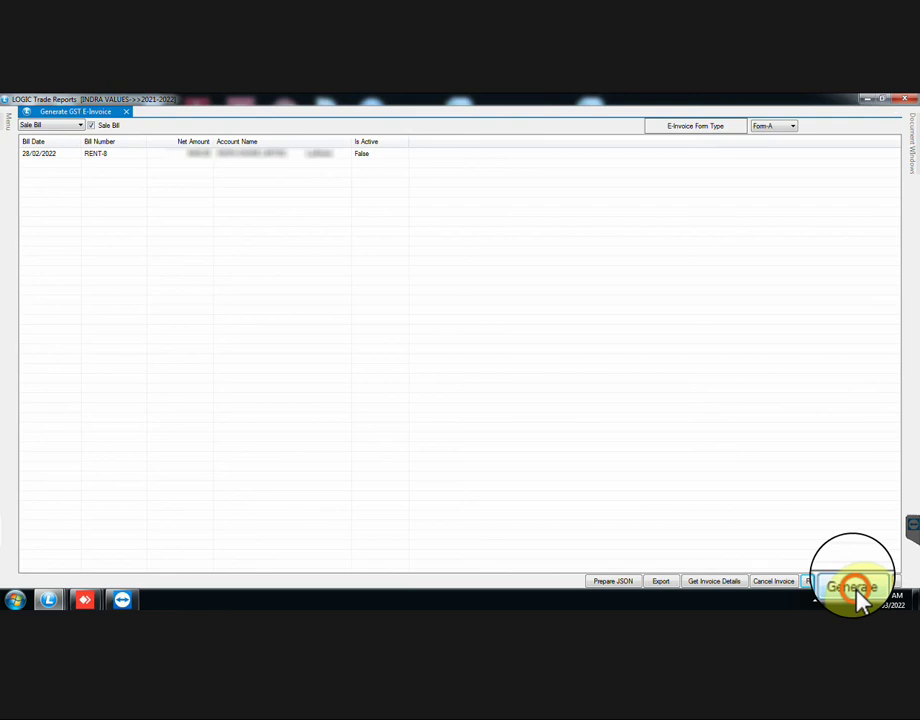
{"action": "left_click", "coordinate": [853, 587]}
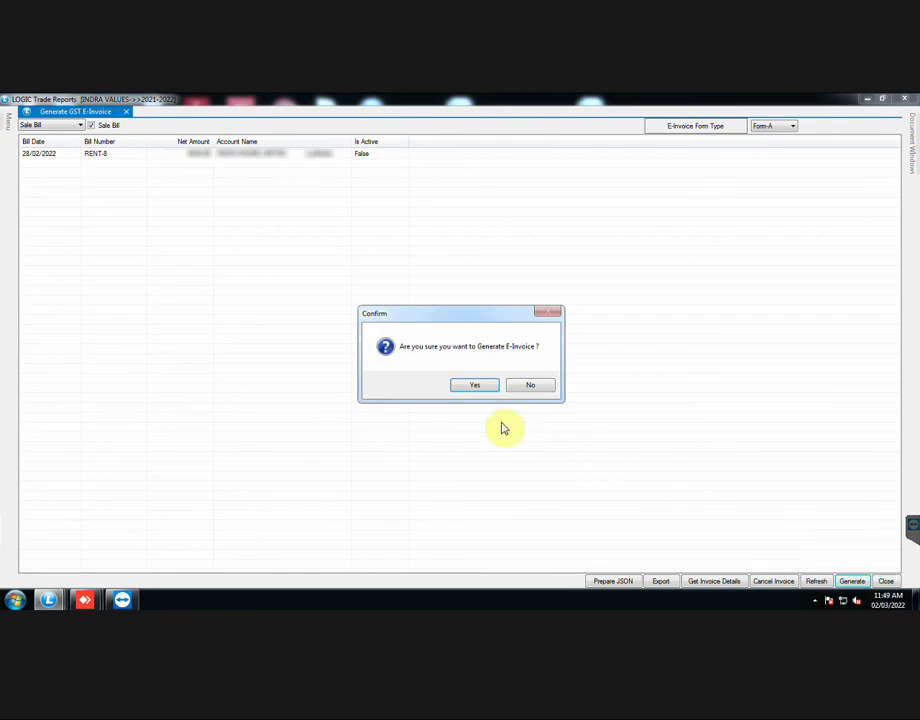
{"action": "left_click", "coordinate": [486, 389]}
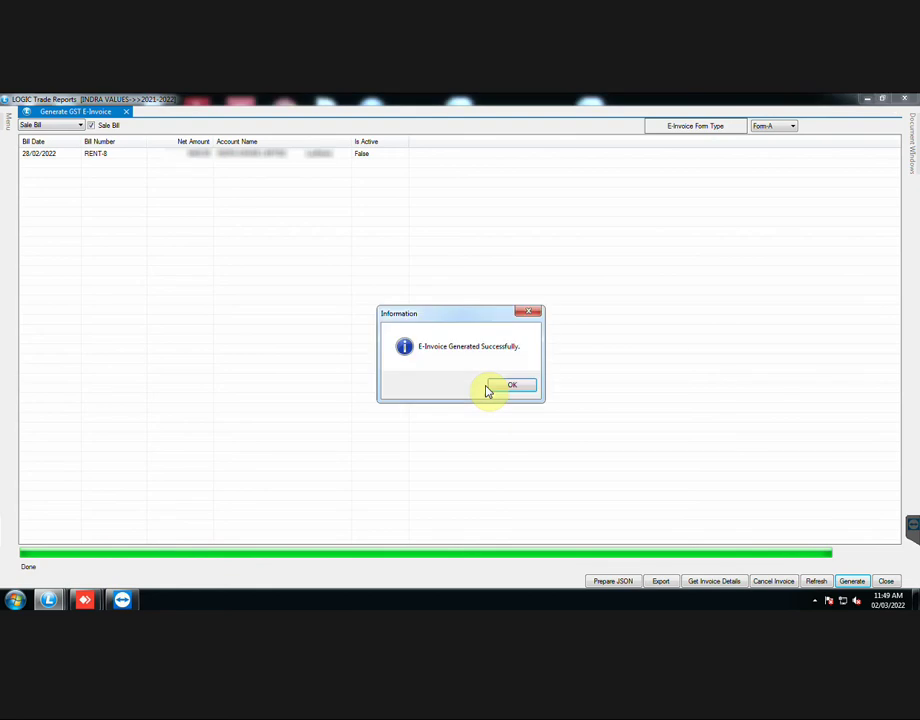
{"action": "left_click", "coordinate": [519, 387]}
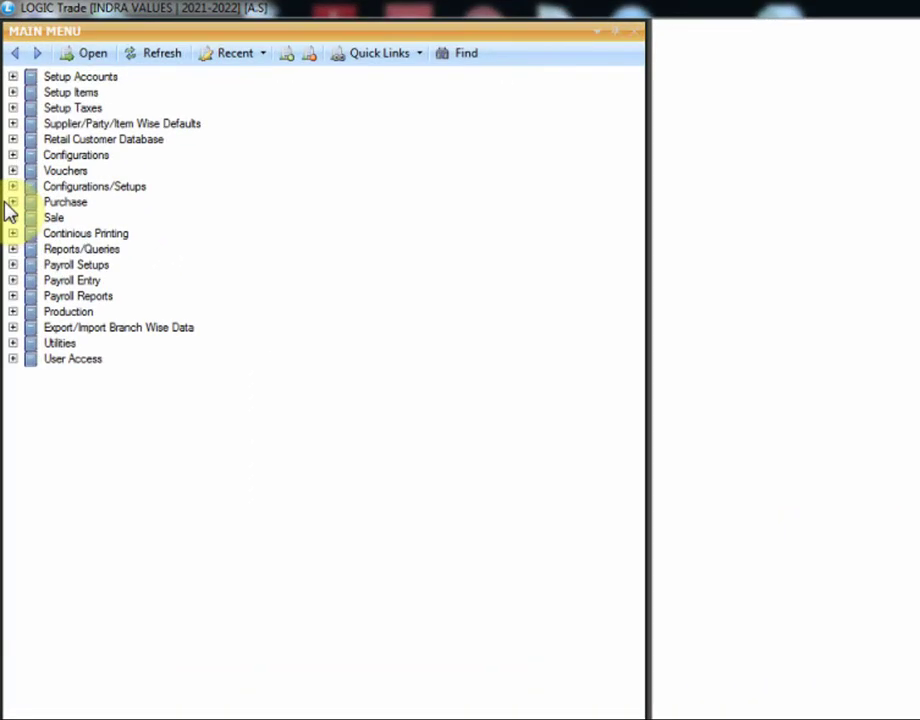
Step: Open Reports/Queries > Sale Reports > GST Reports/Returns > Generate GST E-Invoice
{"action": "left_click", "coordinate": [13, 249]}
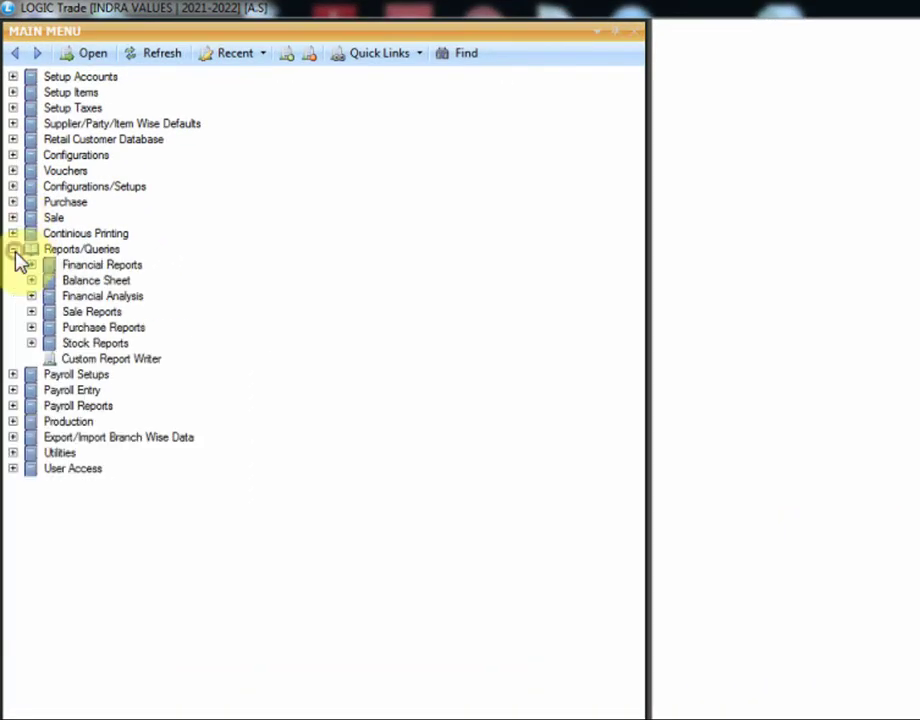
{"action": "left_click", "coordinate": [31, 311]}
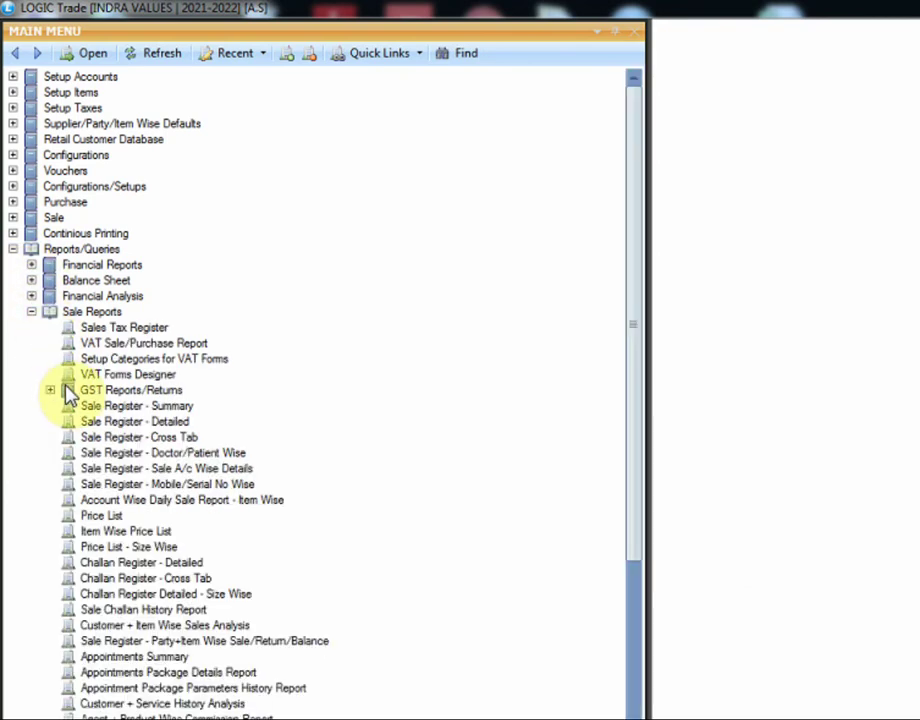
{"action": "left_click", "coordinate": [51, 390]}
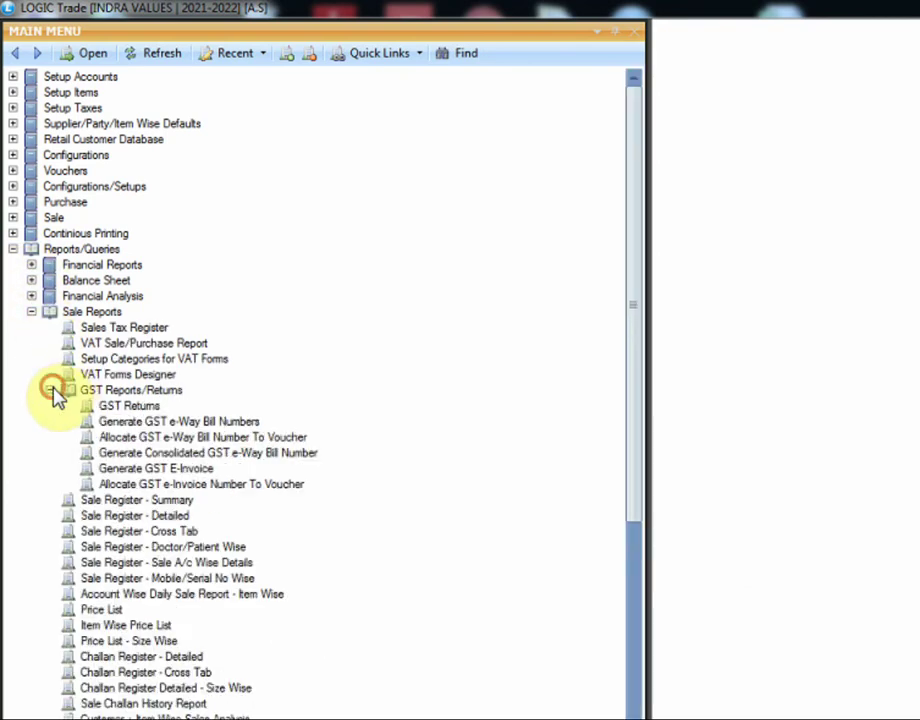
{"action": "left_click", "coordinate": [162, 470]}
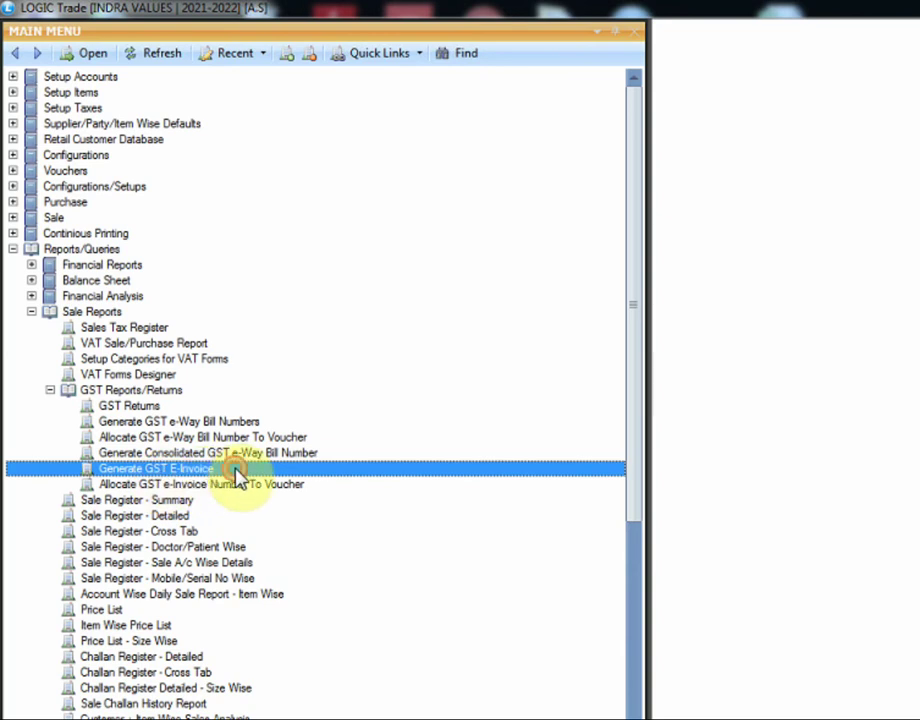
{"action": "double_click", "coordinate": [241, 469]}
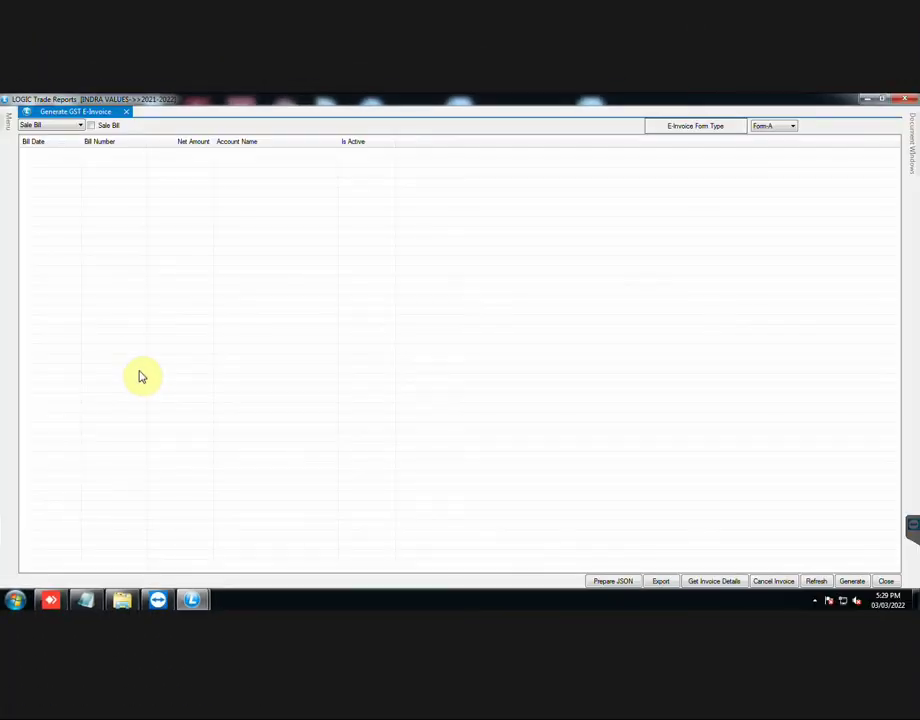
Step: Add Sale Bill GS-4408 to the list by searching bill number 4408
{"action": "left_click", "coordinate": [78, 126]}
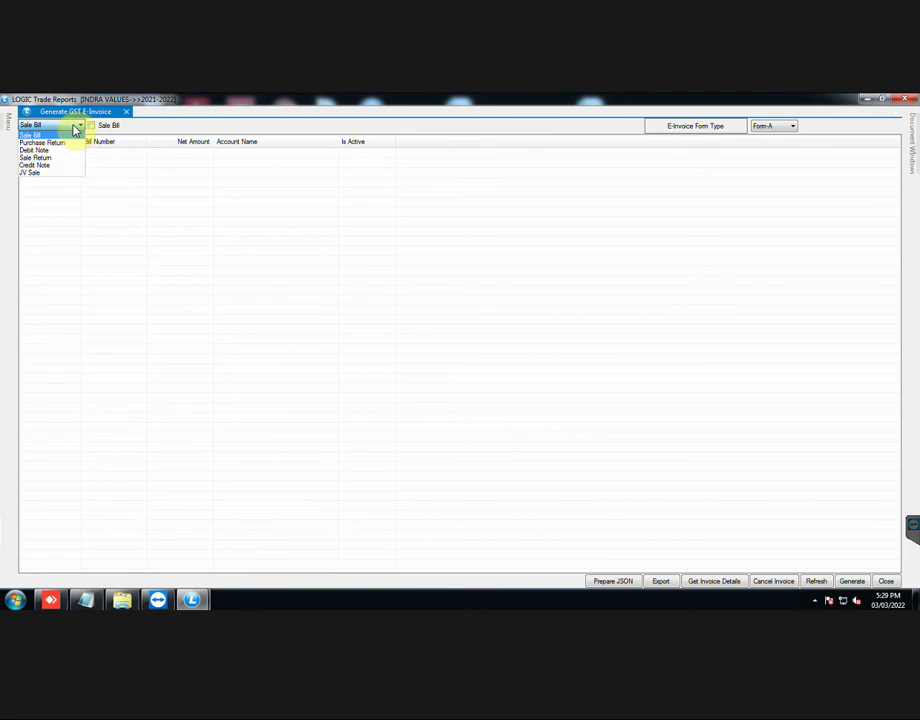
{"action": "left_click", "coordinate": [74, 128]}
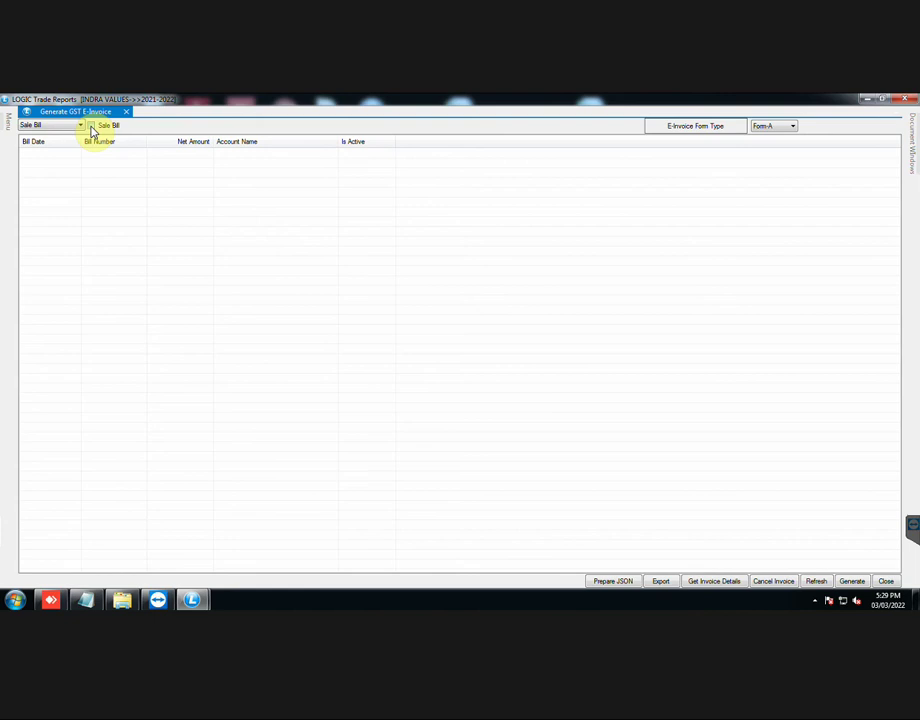
{"action": "left_click", "coordinate": [91, 126]}
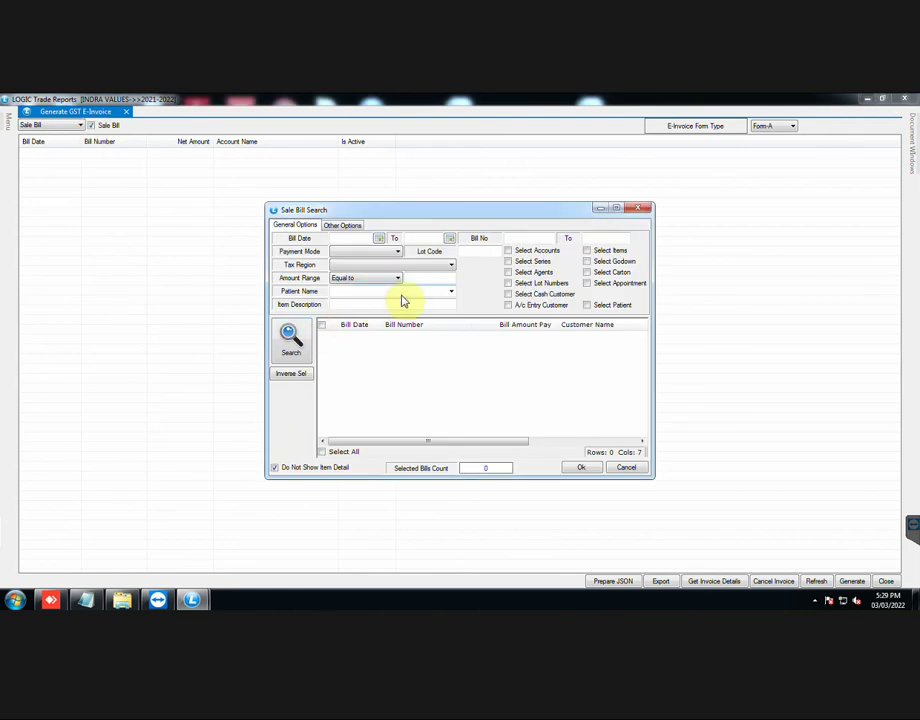
{"action": "left_click", "coordinate": [525, 238]}
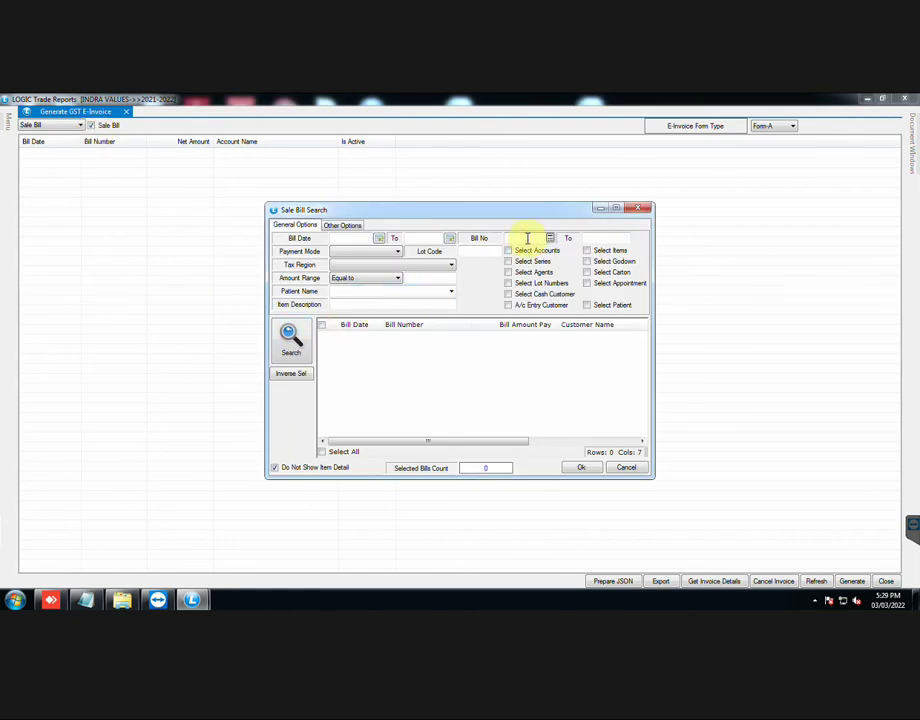
{"action": "type", "text": "4408"}
{"action": "left_click", "coordinate": [292, 343]}
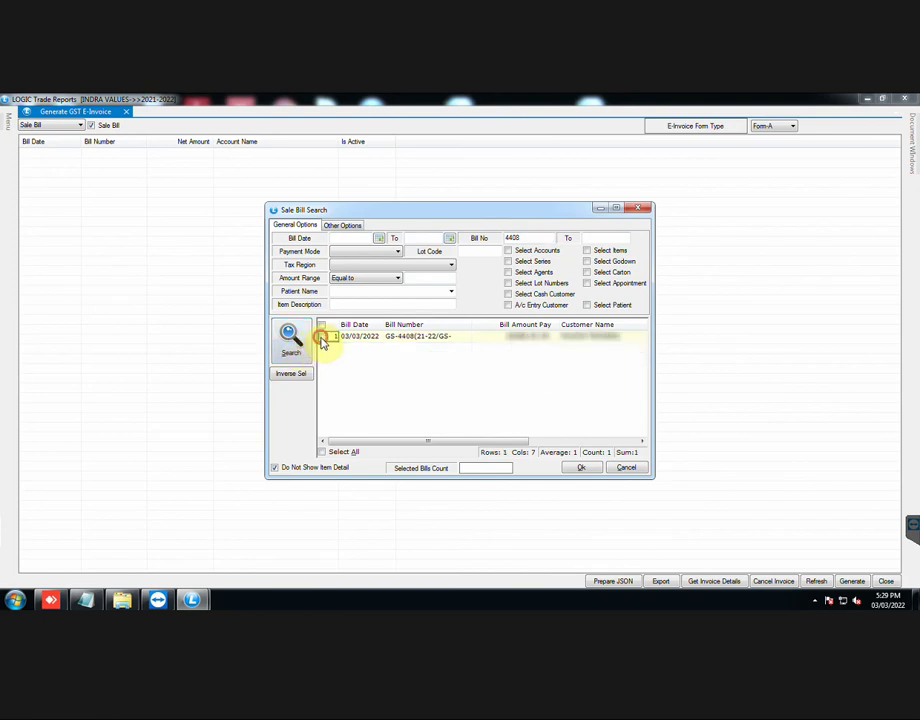
{"action": "left_click", "coordinate": [324, 339]}
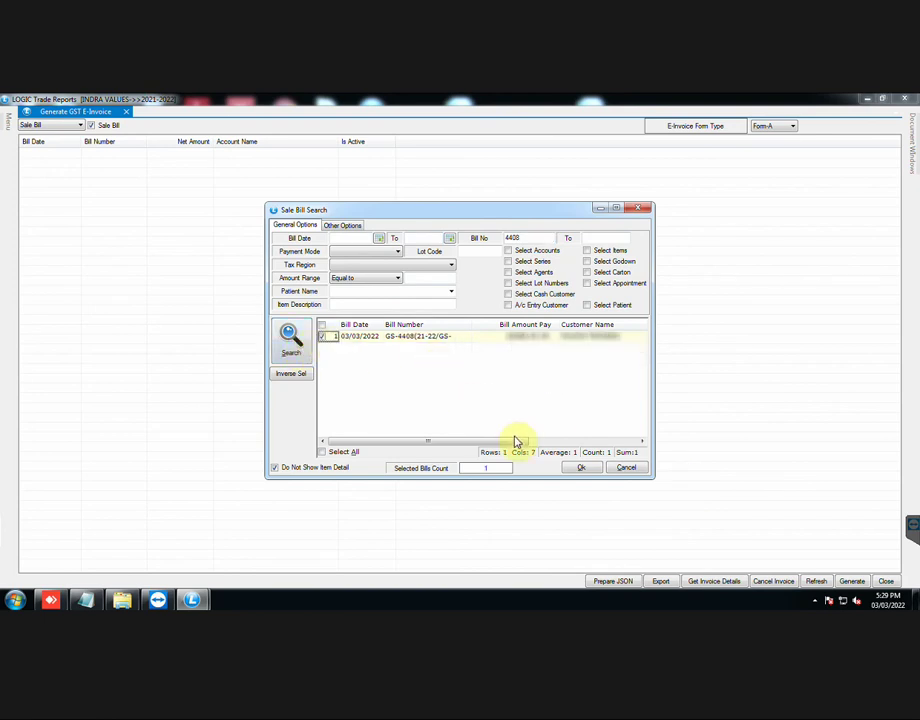
{"action": "left_click", "coordinate": [582, 470]}
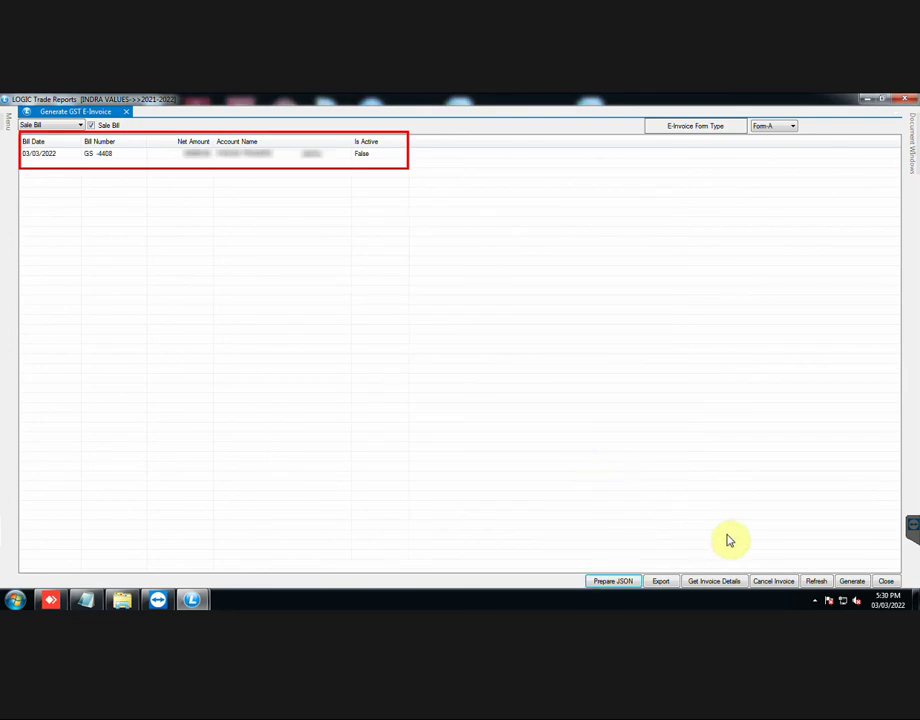
Step: Refresh GS-4408 and prepare its JSON file LogicE-Invoice_V1_JSON.json in D:\LOGIC\IV\IV\GSTReturns
{"action": "left_click", "coordinate": [820, 583]}
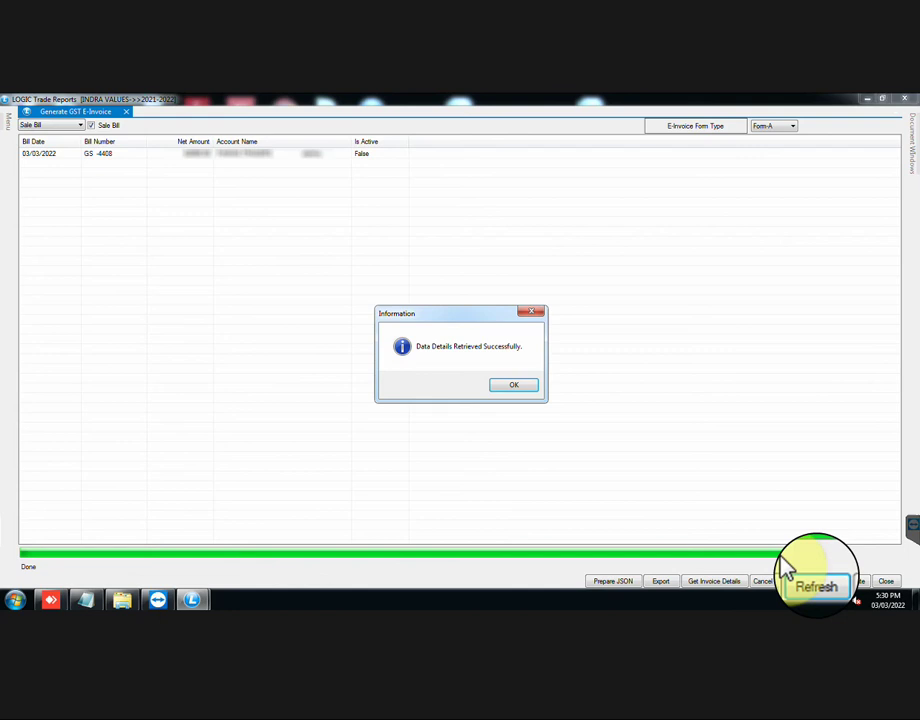
{"action": "left_click", "coordinate": [512, 387]}
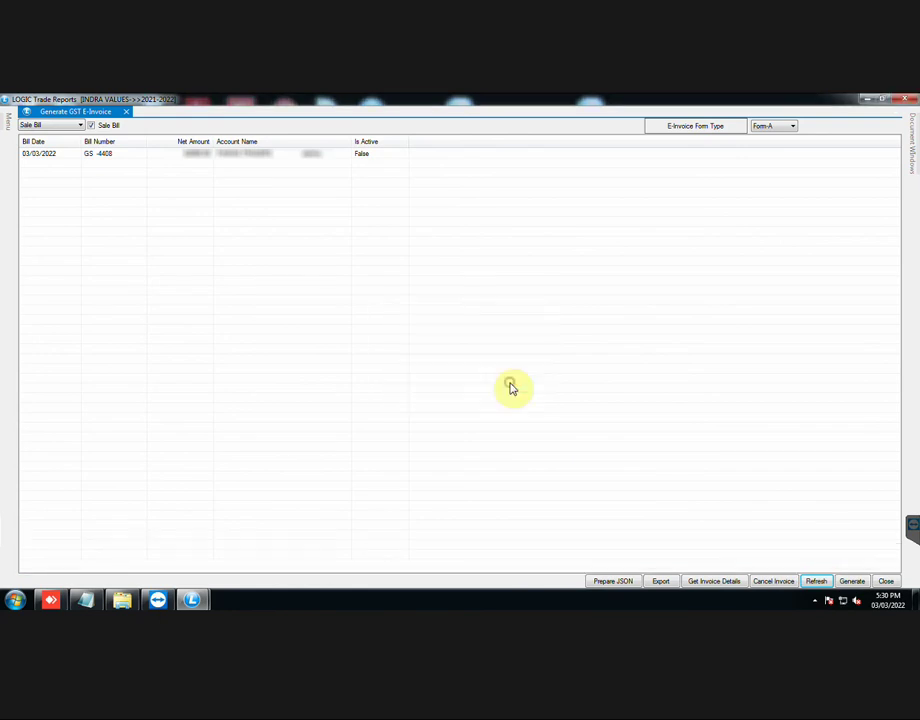
{"action": "left_click", "coordinate": [612, 582]}
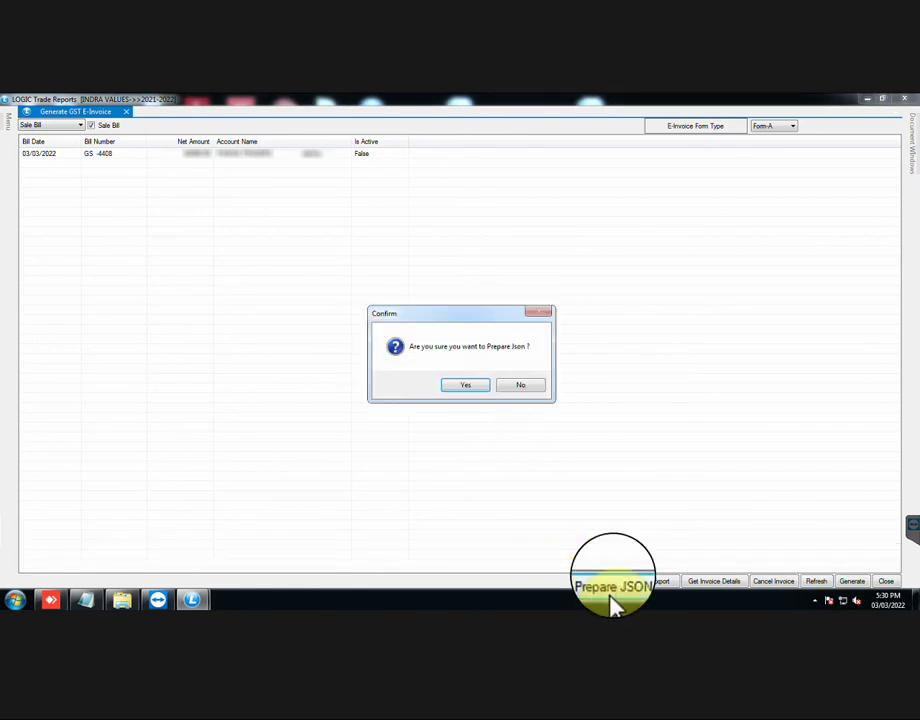
{"action": "left_click", "coordinate": [479, 388]}
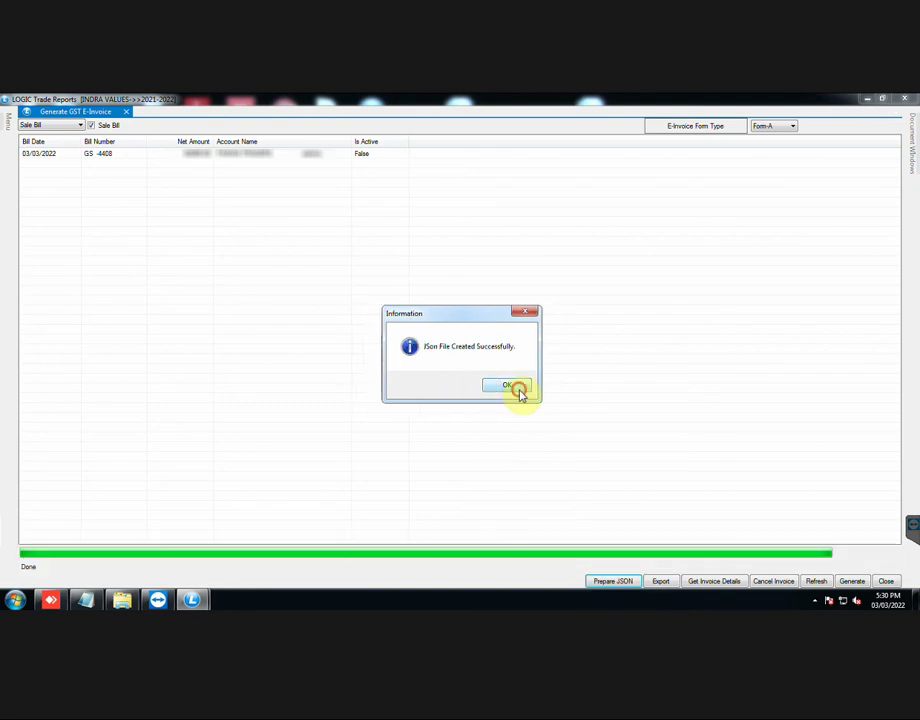
{"action": "left_click", "coordinate": [518, 390]}
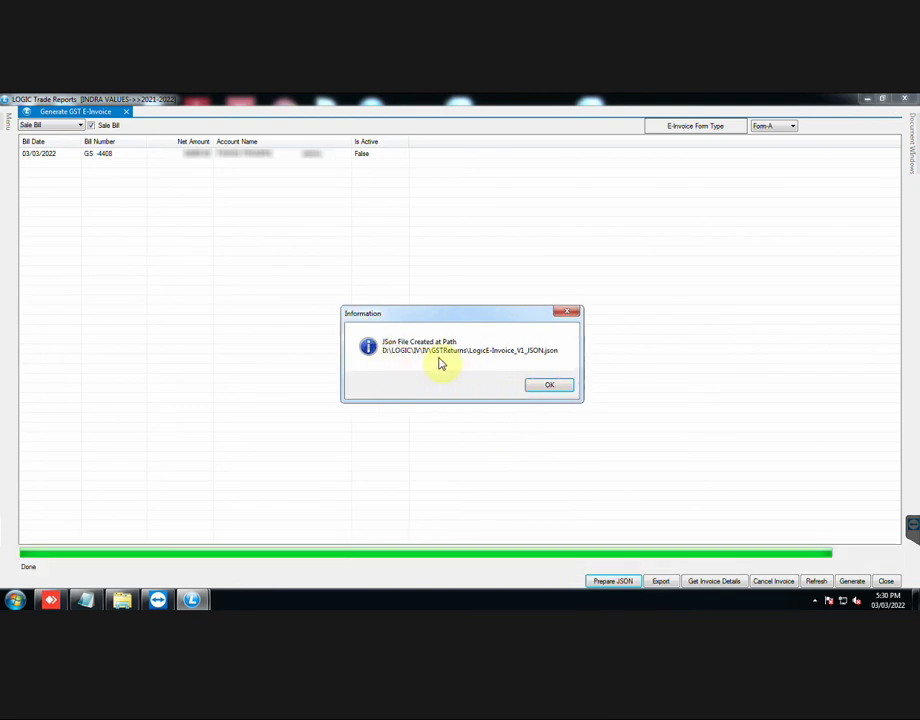
{"action": "left_click", "coordinate": [549, 388]}
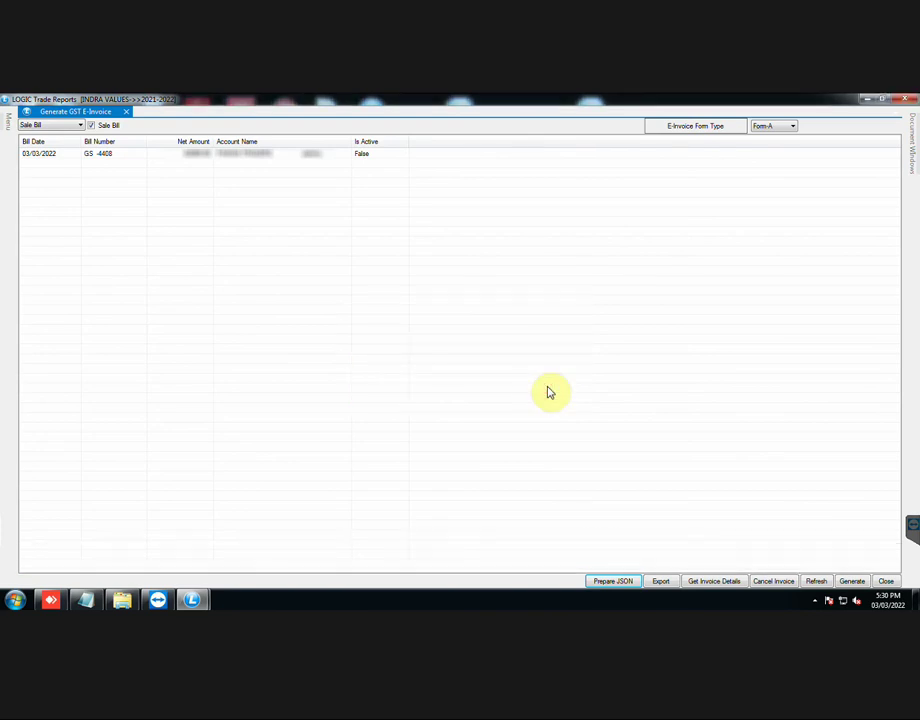
Step: Browse Explorer to D:\LOGIC\IV\IV\GSTReturns and select LogicE-Invoice_V1_JSON.json
{"action": "left_click", "coordinate": [121, 600]}
{"action": "left_click", "coordinate": [62, 313]}
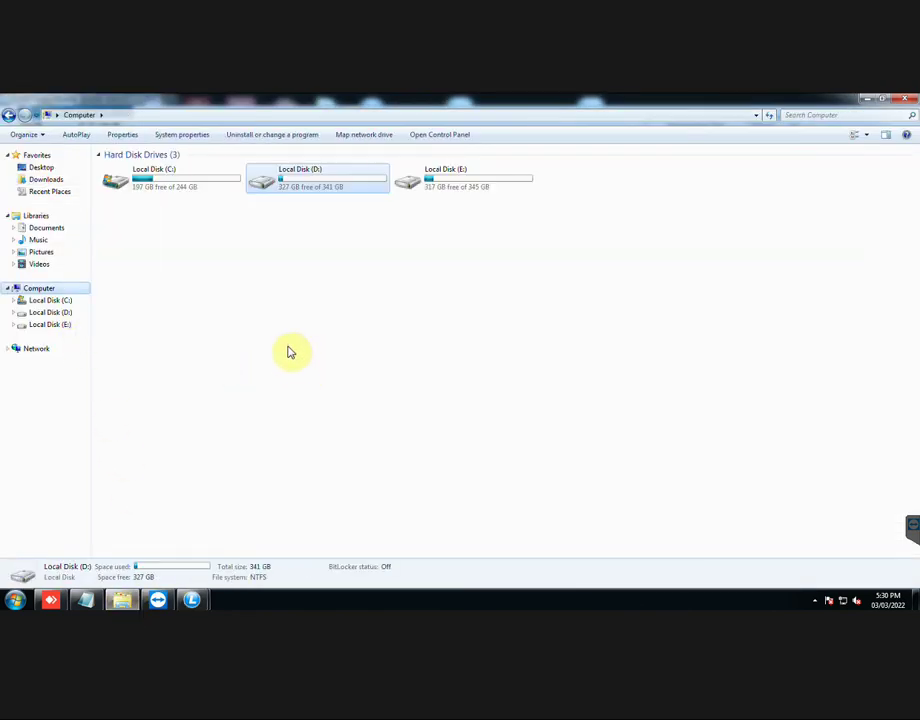
{"action": "double_click", "coordinate": [347, 179]}
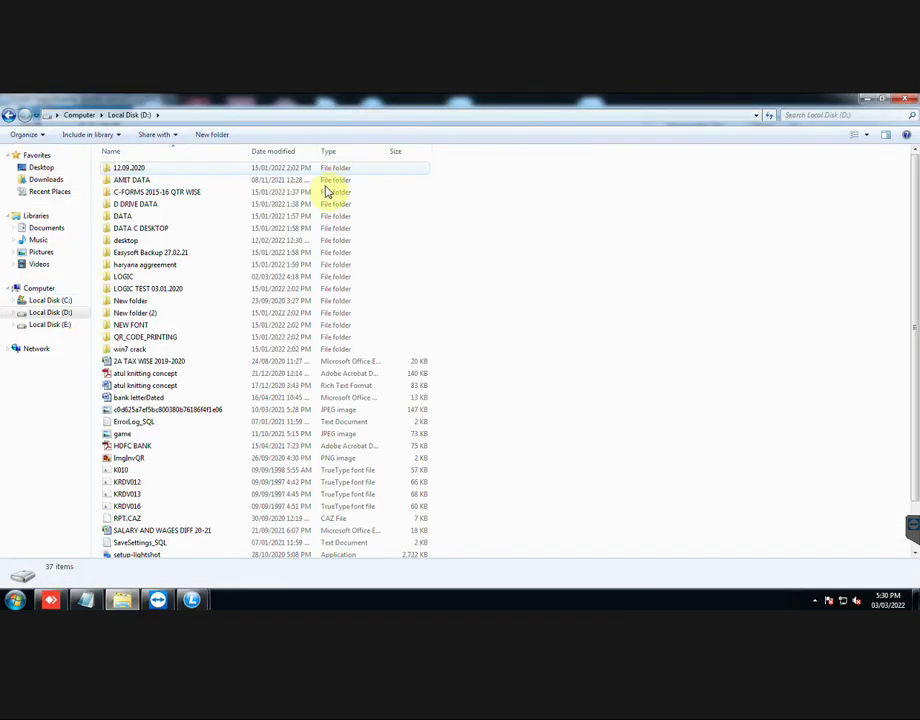
{"action": "left_click", "coordinate": [258, 277]}
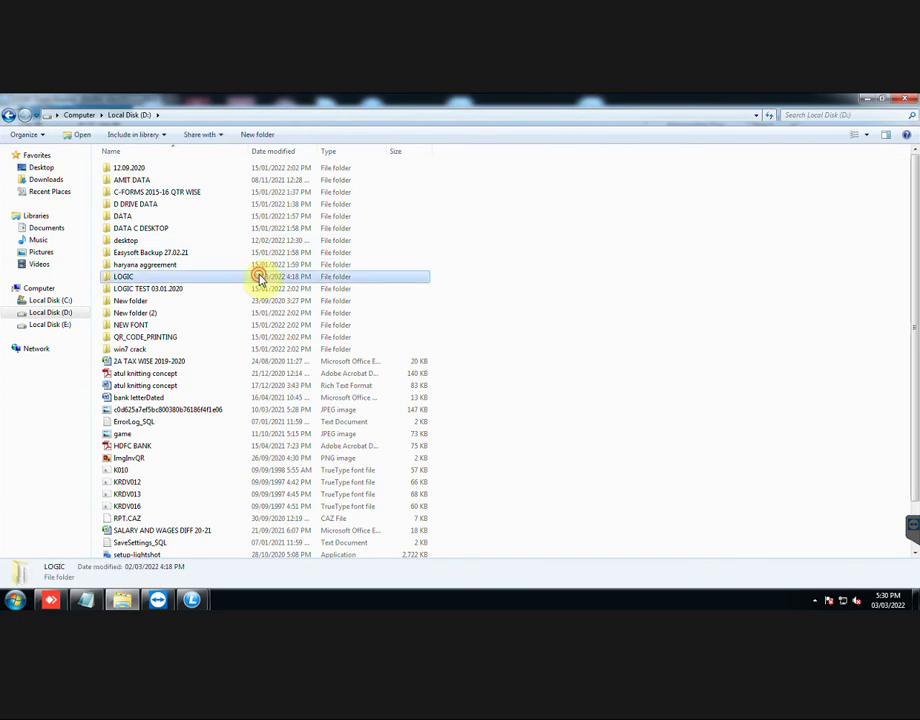
{"action": "double_click", "coordinate": [258, 277]}
{"action": "left_click", "coordinate": [258, 253]}
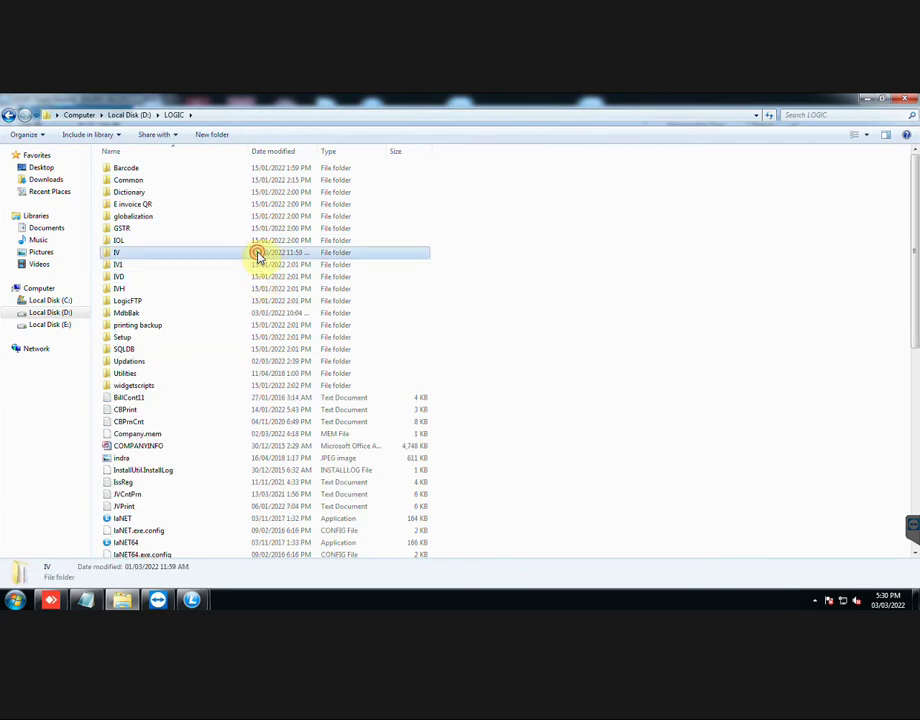
{"action": "double_click", "coordinate": [258, 253]}
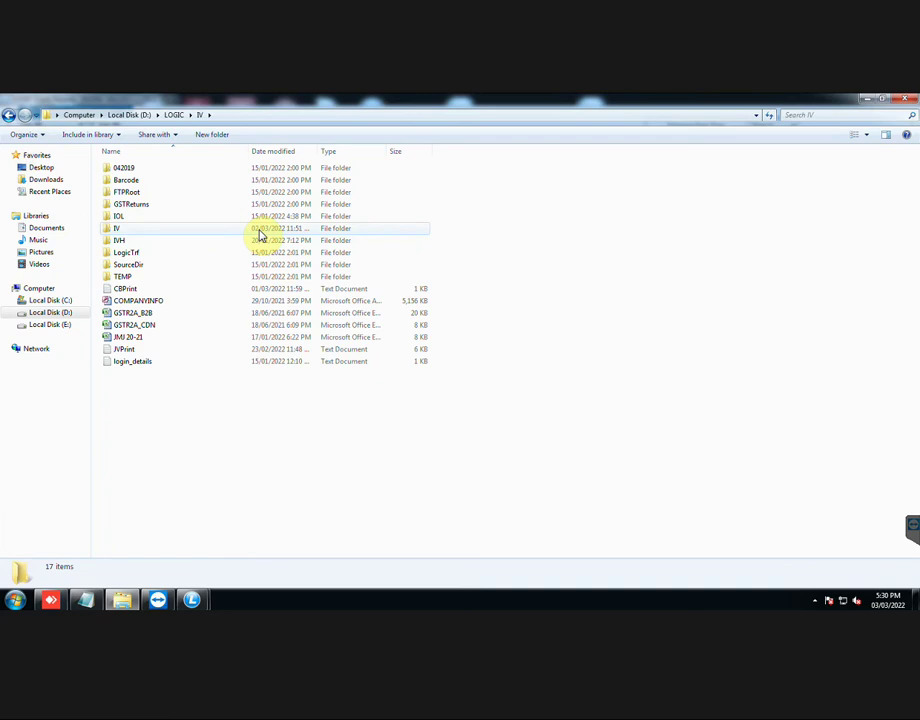
{"action": "double_click", "coordinate": [259, 231]}
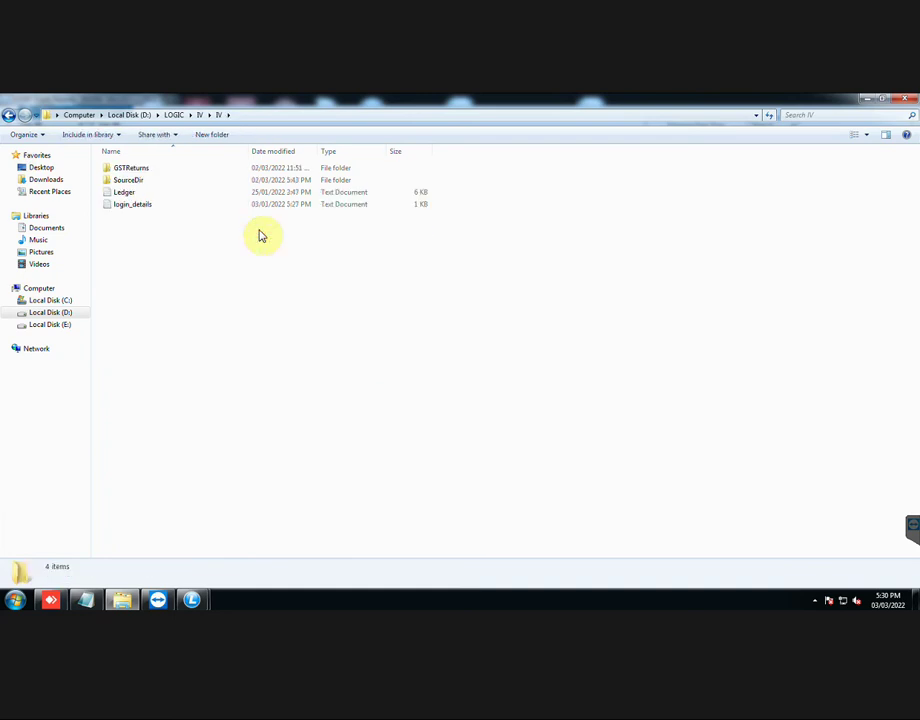
{"action": "double_click", "coordinate": [278, 170]}
{"action": "left_click", "coordinate": [278, 171]}
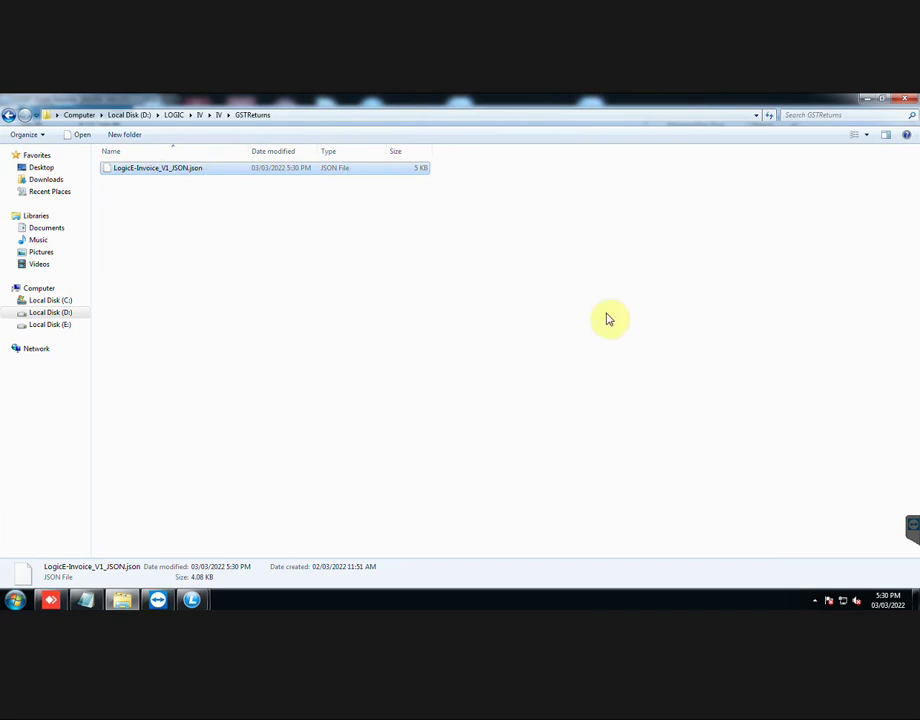
Step: From the desktop, open Chrome and go to the einvoice1.gst.gov.in e-invoice portal
{"action": "right_click", "coordinate": [728, 602]}
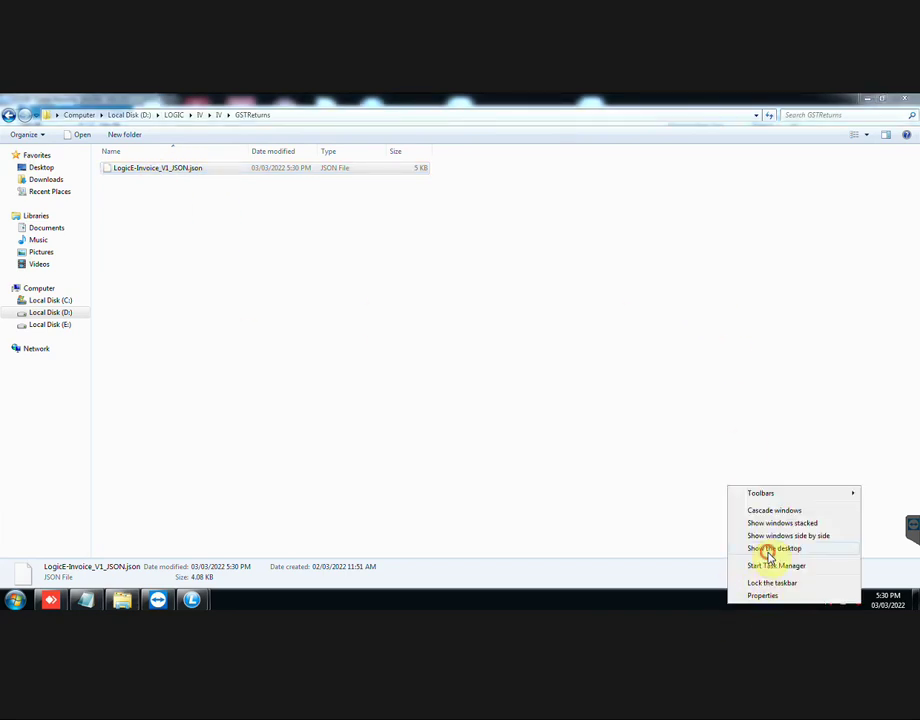
{"action": "left_click", "coordinate": [768, 551]}
{"action": "double_click", "coordinate": [288, 122]}
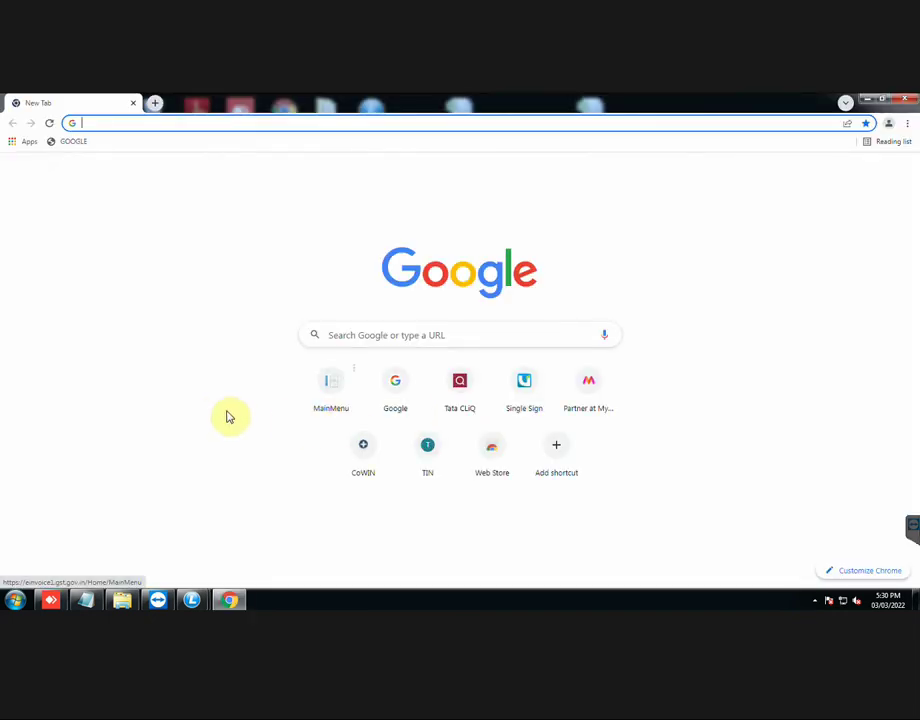
{"action": "type", "text": "ei"}
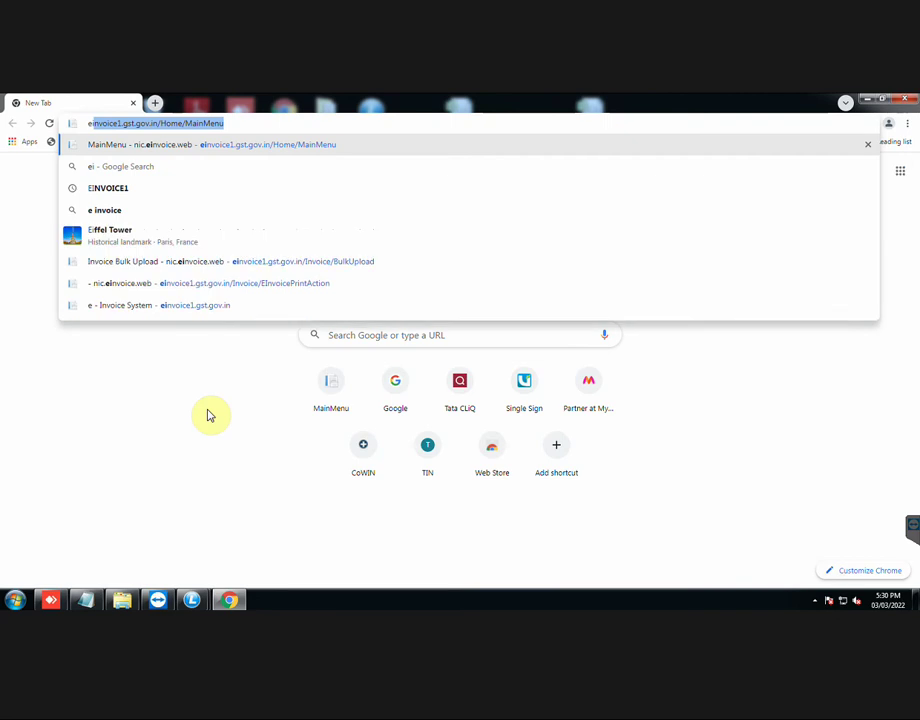
{"action": "key", "text": "Return"}
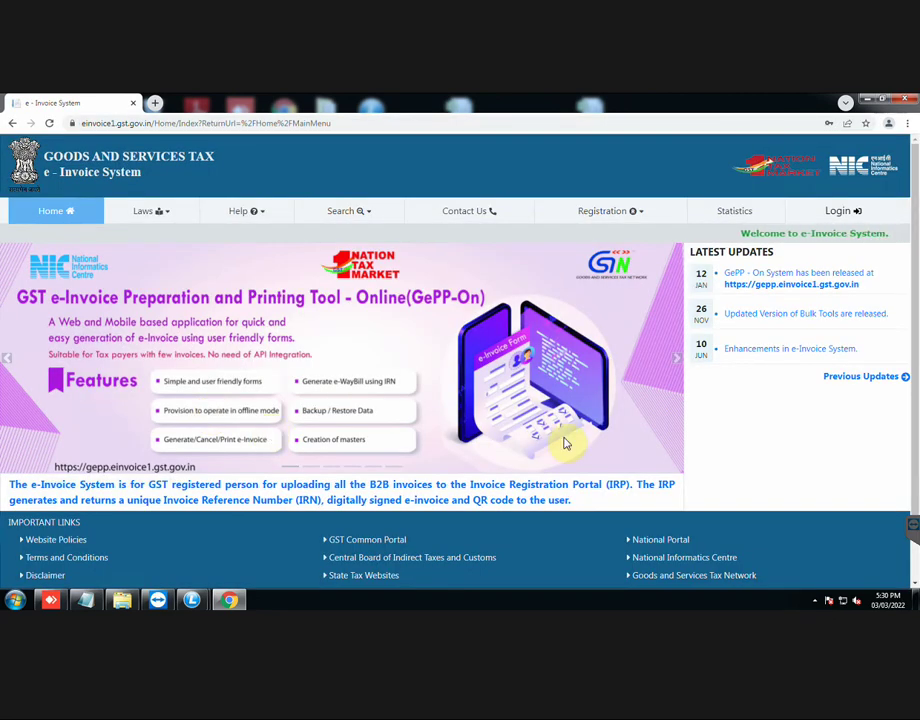
Step: Log in to the GST e-Invoice portal by entering the captcha
{"action": "left_click", "coordinate": [843, 213]}
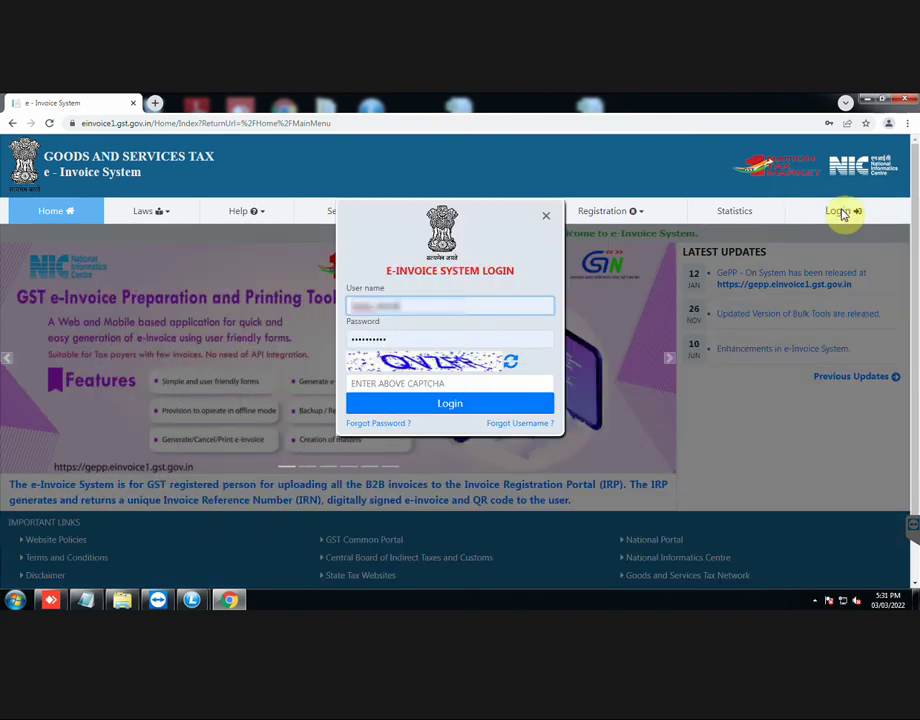
{"action": "left_click", "coordinate": [481, 384]}
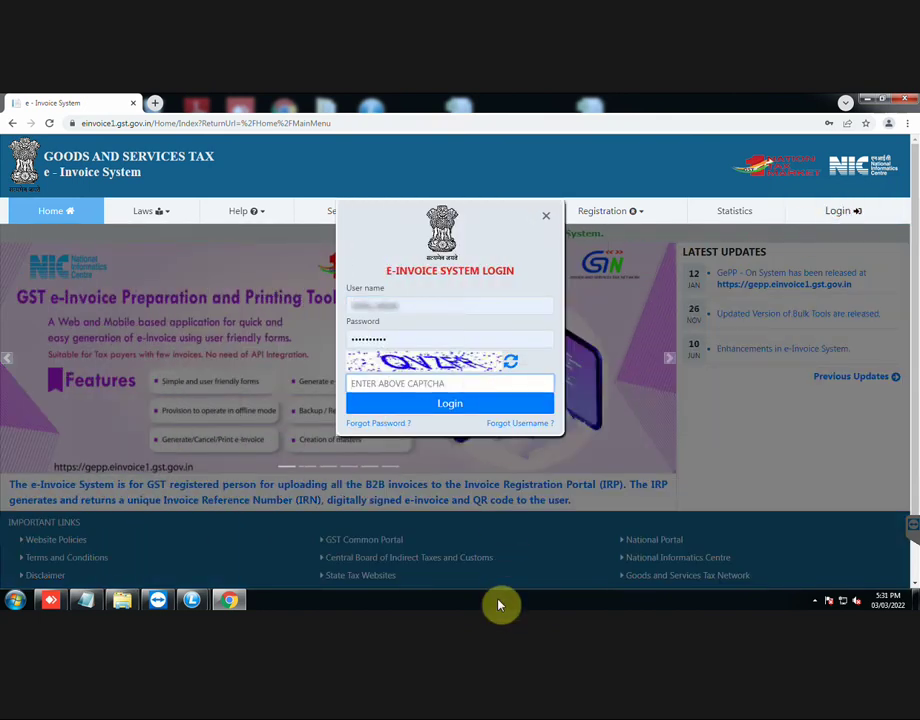
{"action": "type", "text": "QVZFA"}
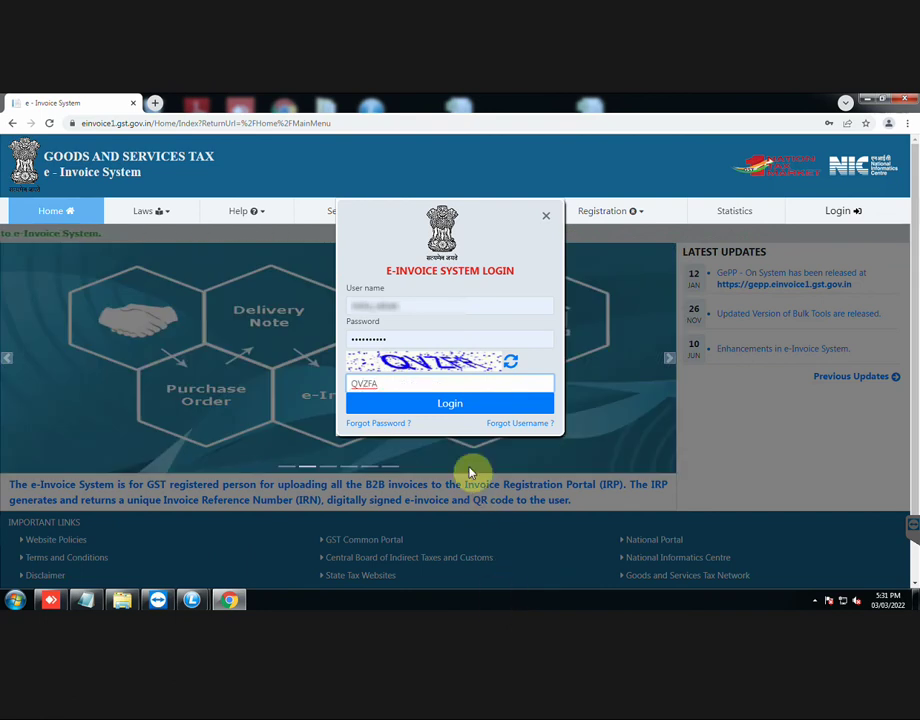
{"action": "left_click", "coordinate": [465, 406]}
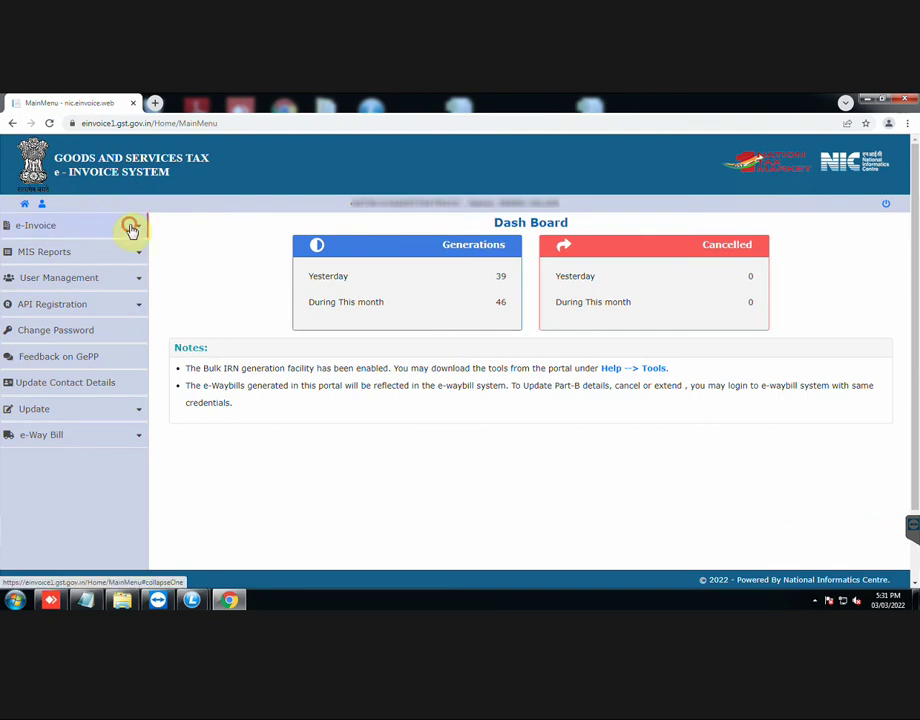
Step: Open the e-Invoice Bulk Upload page and start choosing a JSON file
{"action": "left_click", "coordinate": [130, 229]}
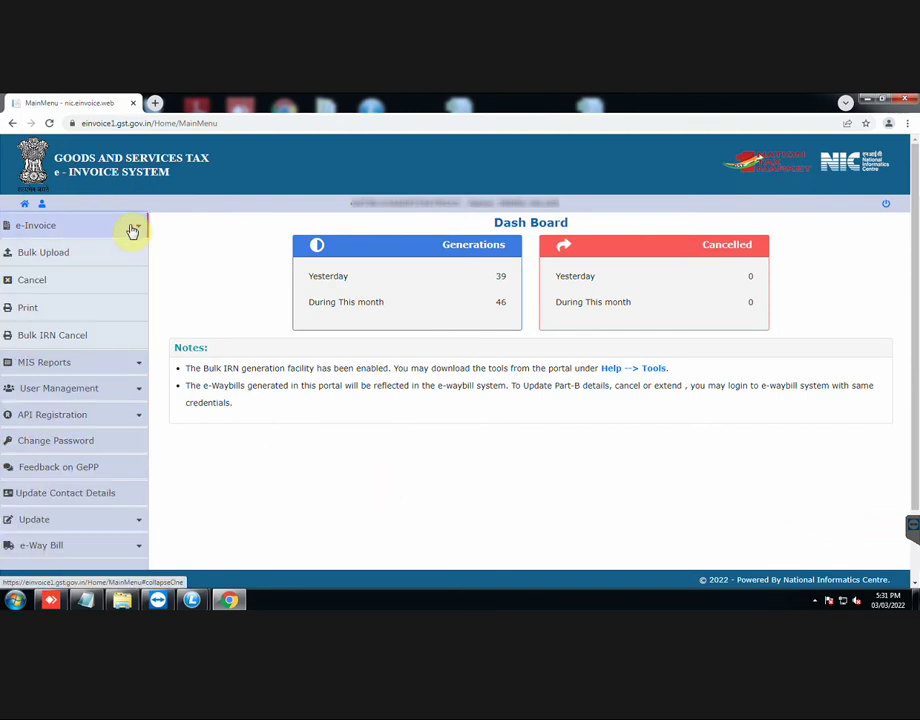
{"action": "left_click", "coordinate": [88, 258]}
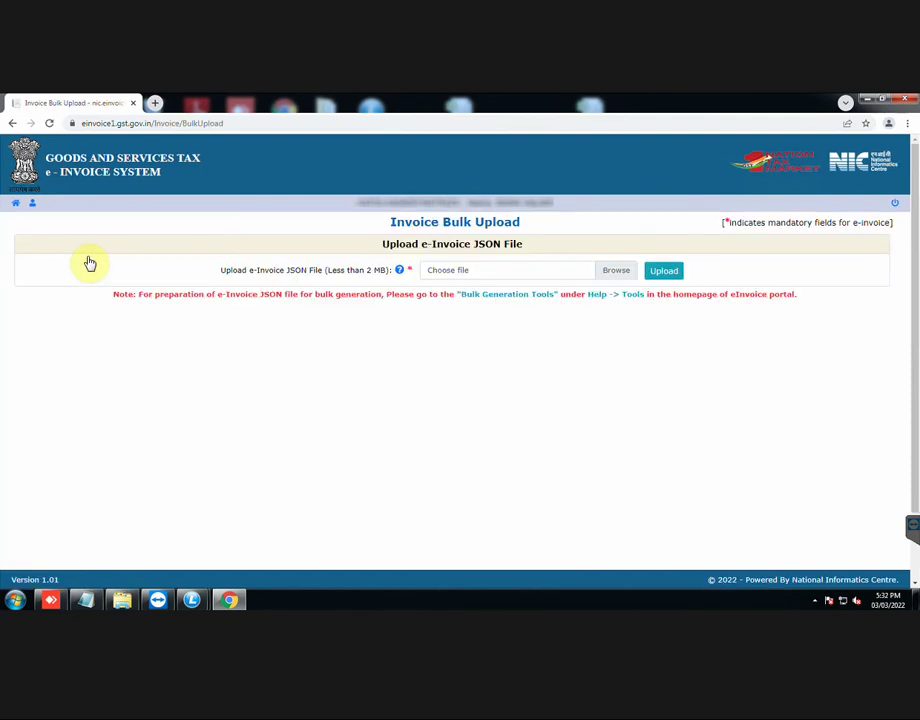
{"action": "left_click", "coordinate": [618, 272]}
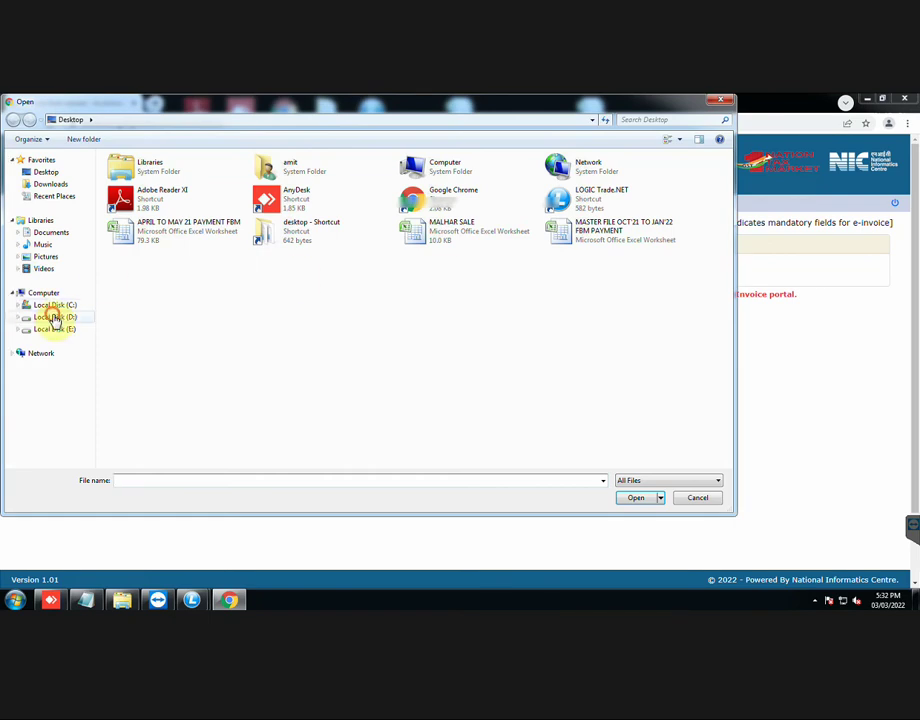
Step: Pick LogicE-Invoice_V1_JSON.json from D:\LOGIC\IV\IV\GSTReturns and upload it
{"action": "left_click", "coordinate": [55, 317]}
{"action": "double_click", "coordinate": [201, 282]}
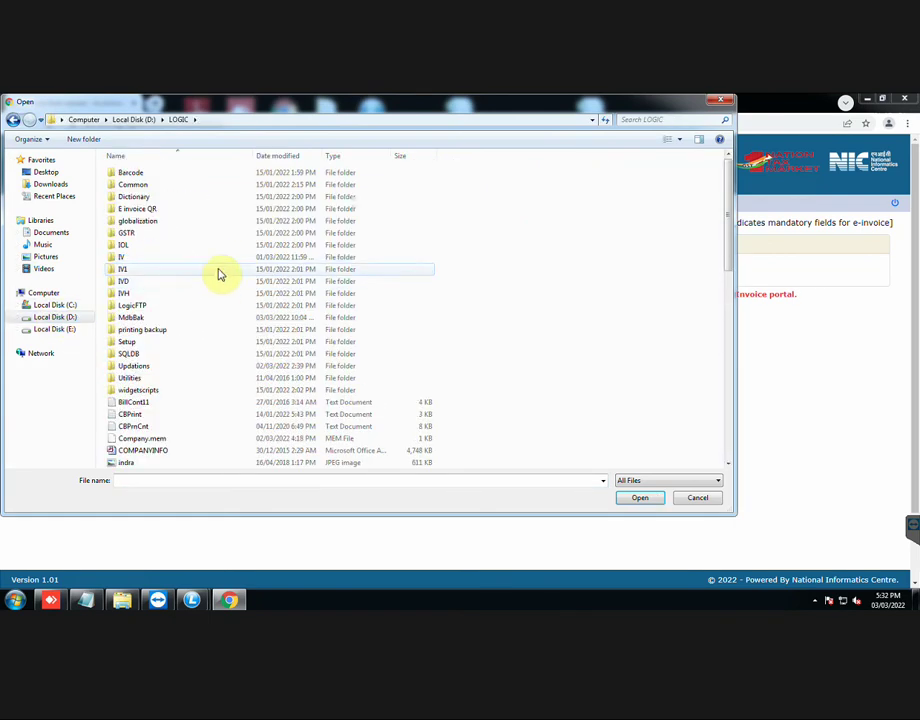
{"action": "double_click", "coordinate": [234, 258]}
{"action": "double_click", "coordinate": [271, 236]}
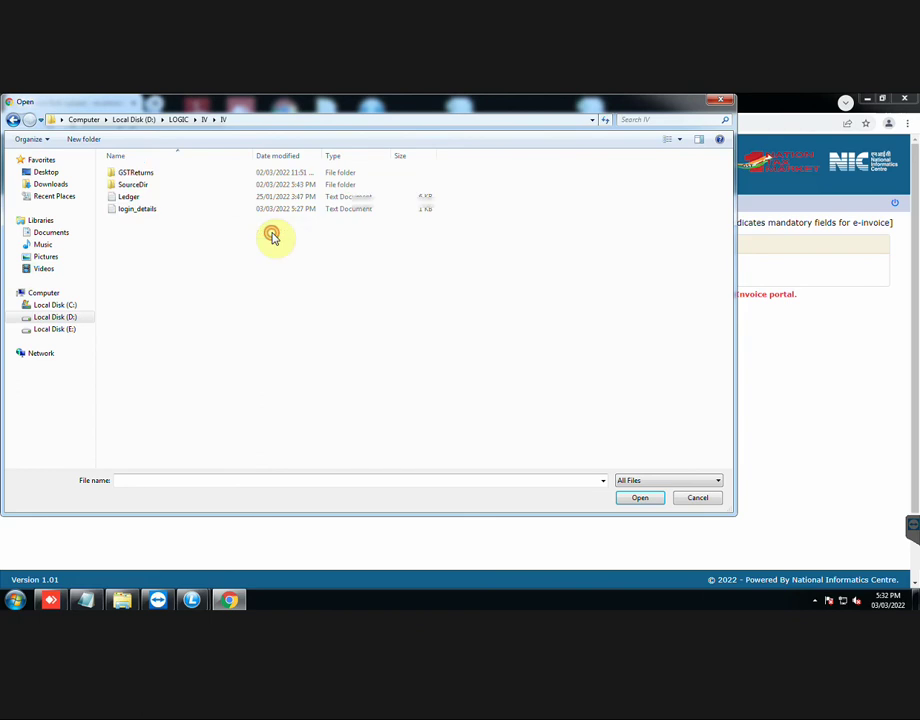
{"action": "double_click", "coordinate": [272, 175]}
{"action": "left_click", "coordinate": [271, 176]}
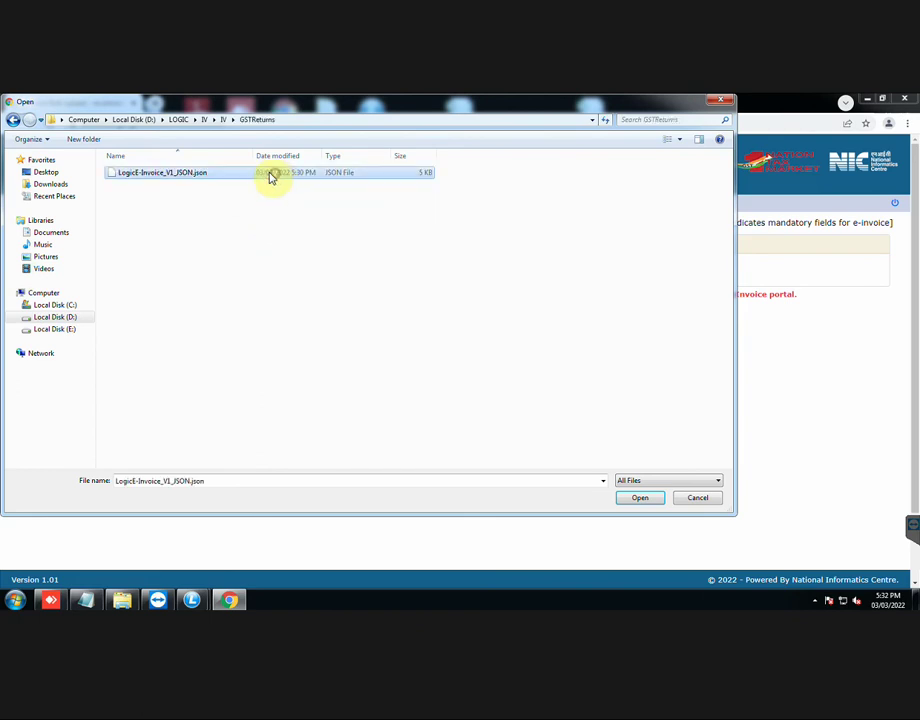
{"action": "left_click", "coordinate": [622, 500]}
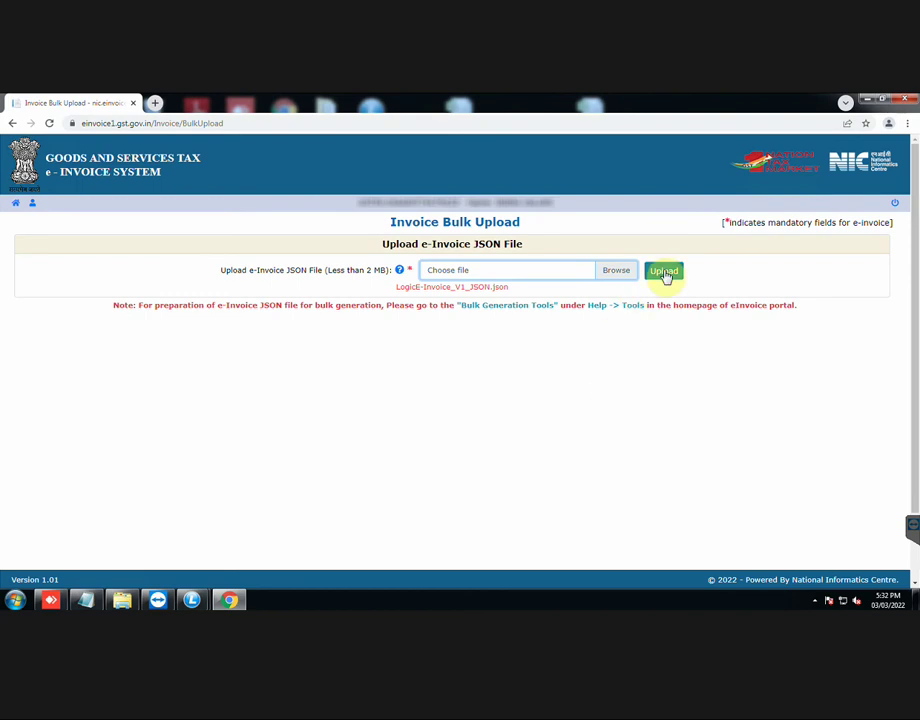
{"action": "left_click", "coordinate": [664, 272]}
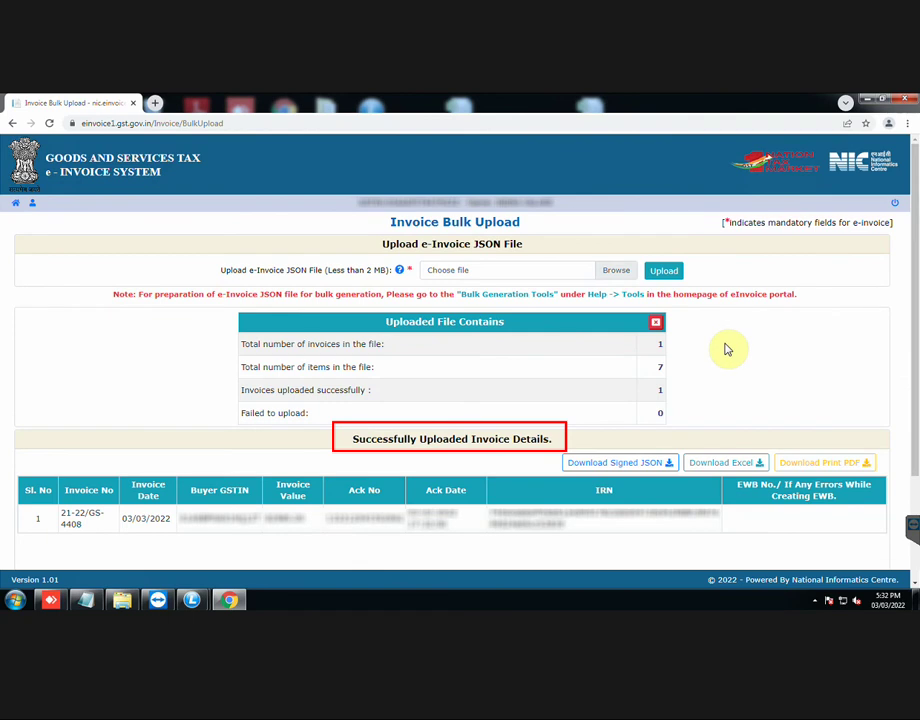
Step: Download the uploaded invoice details as Excel and the print PDF, then select the Ack No
{"action": "scroll", "coordinate": [727, 349], "scroll_direction": "down", "scroll_amount": 1}
{"action": "scroll", "coordinate": [727, 349], "scroll_direction": "down", "scroll_amount": 1}
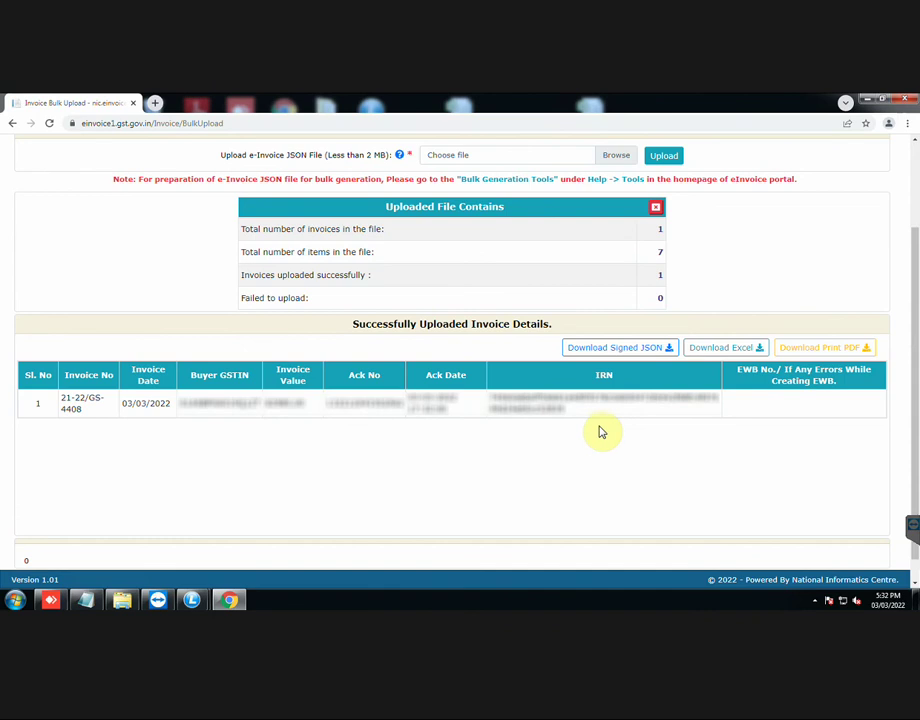
{"action": "scroll", "coordinate": [683, 435], "scroll_direction": "down", "scroll_amount": 1}
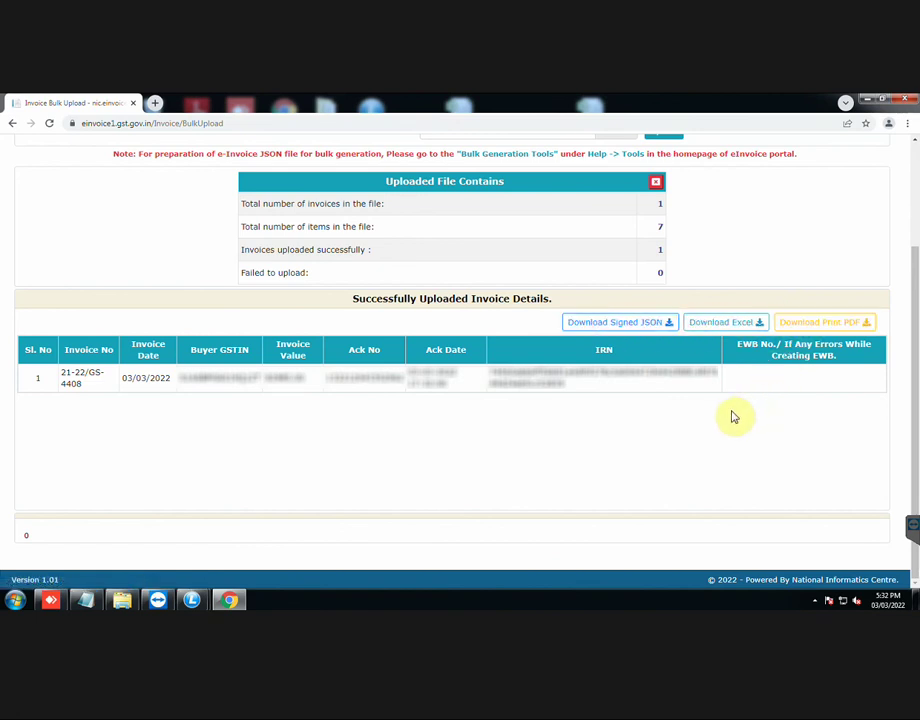
{"action": "left_click", "coordinate": [728, 327]}
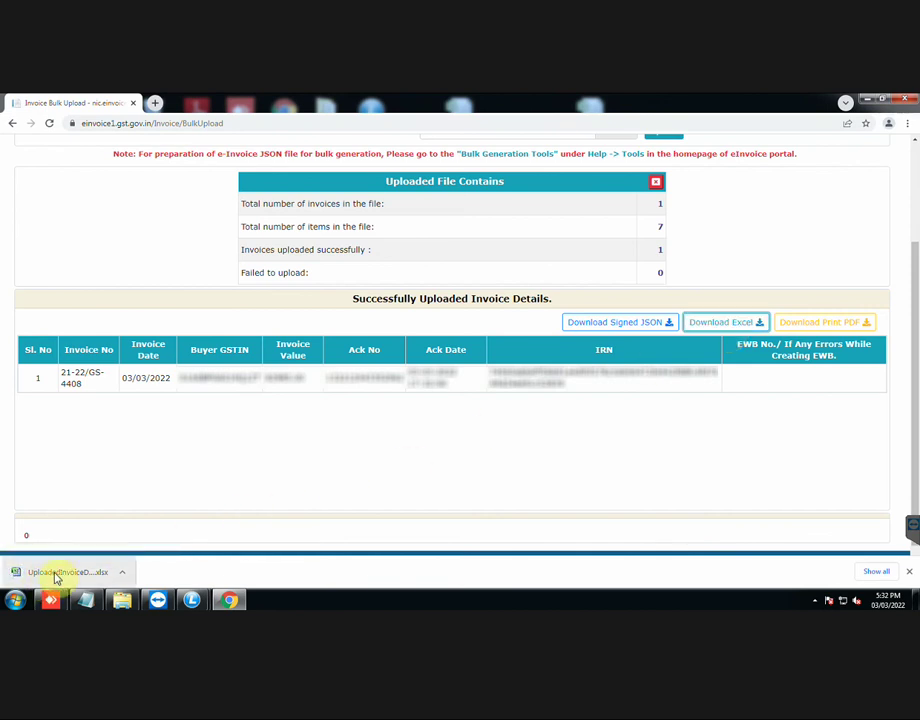
{"action": "left_click", "coordinate": [835, 323]}
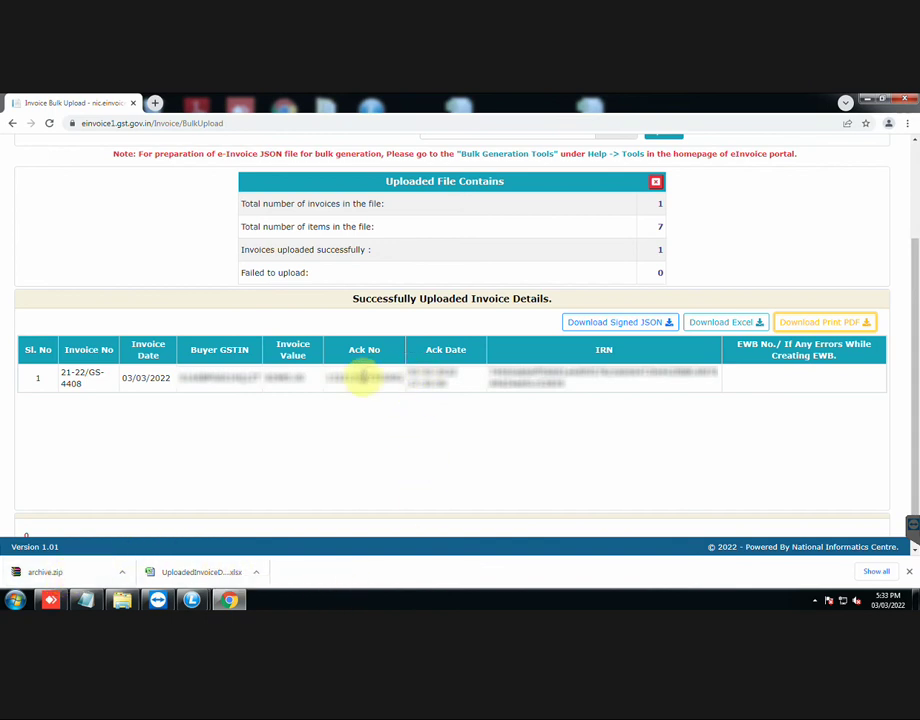
{"action": "left_click_drag", "start_coordinate": [329, 377], "coordinate": [403, 377]}
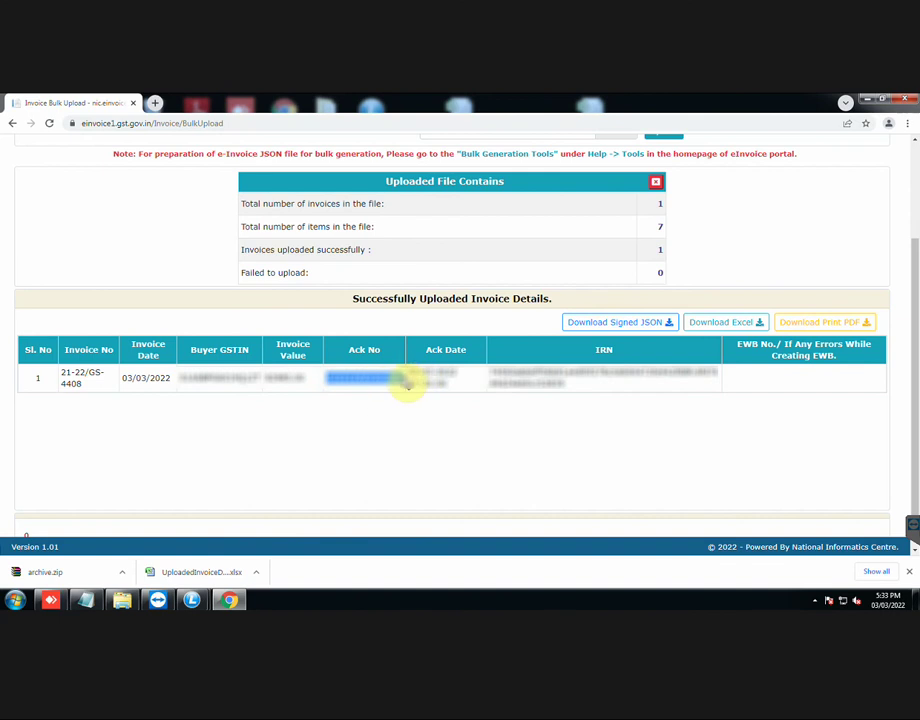
Step: Paste the Ack No into a new Notepad note, then select the IRN on the portal
{"action": "left_click", "coordinate": [16, 601]}
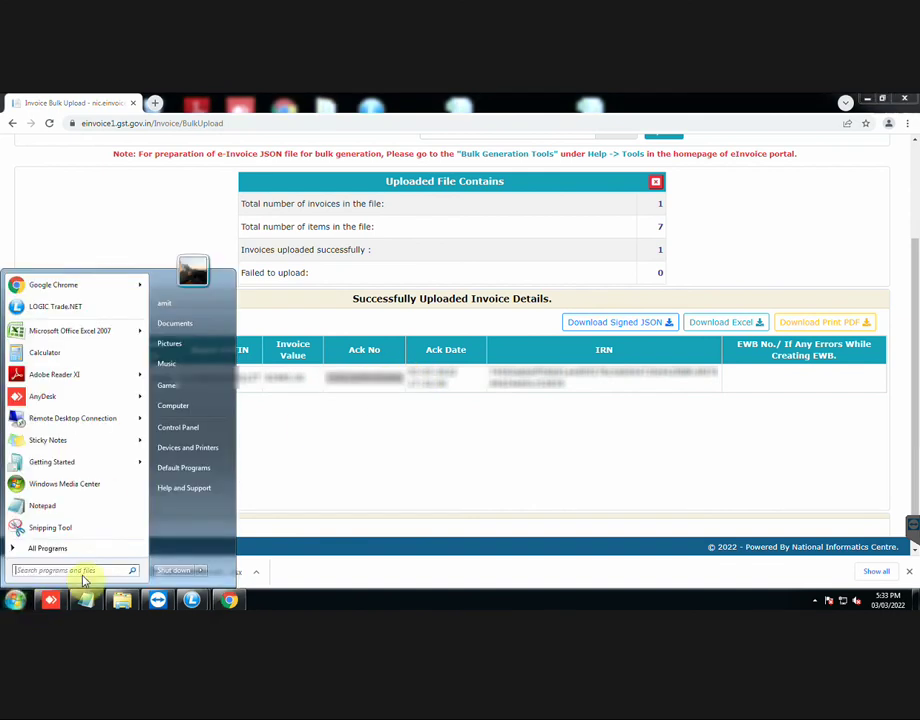
{"action": "left_click", "coordinate": [68, 507]}
{"action": "key", "text": "ctrl+v"}
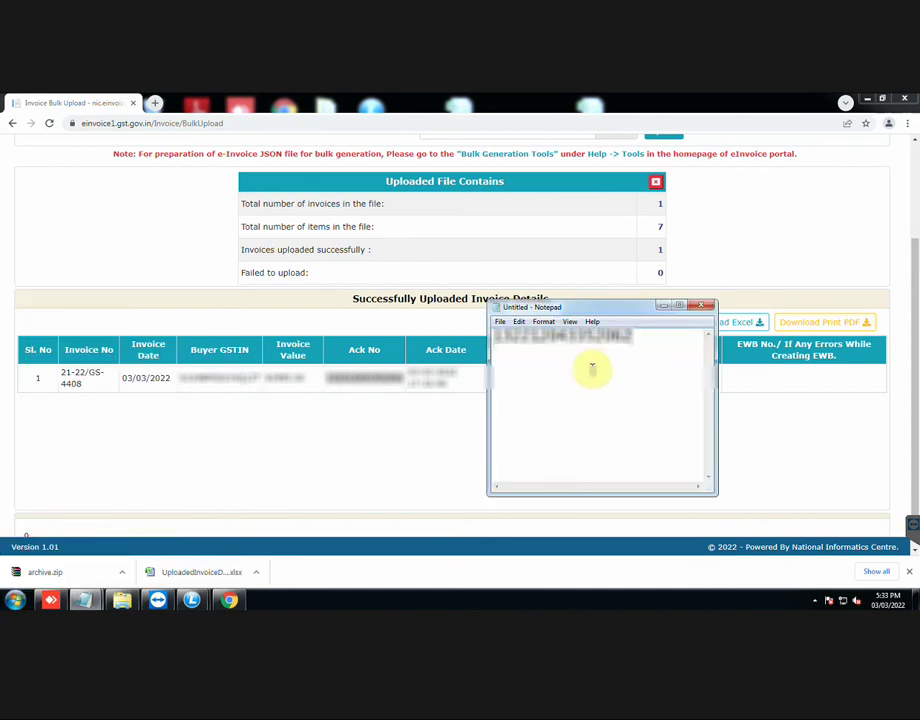
{"action": "left_click", "coordinate": [659, 306]}
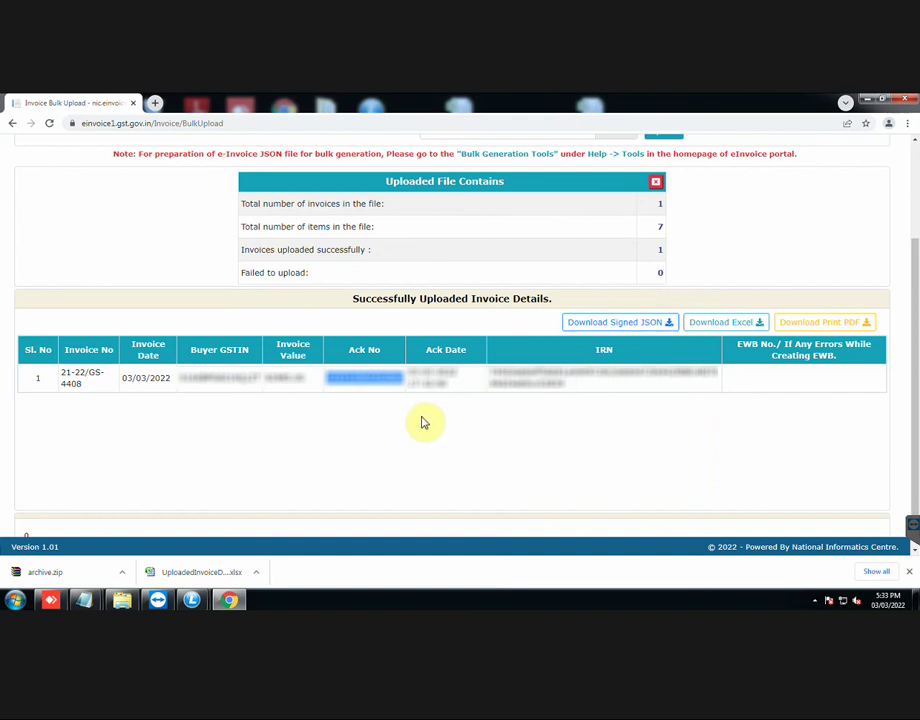
{"action": "scroll", "coordinate": [185, 274], "scroll_direction": "up", "scroll_amount": 3}
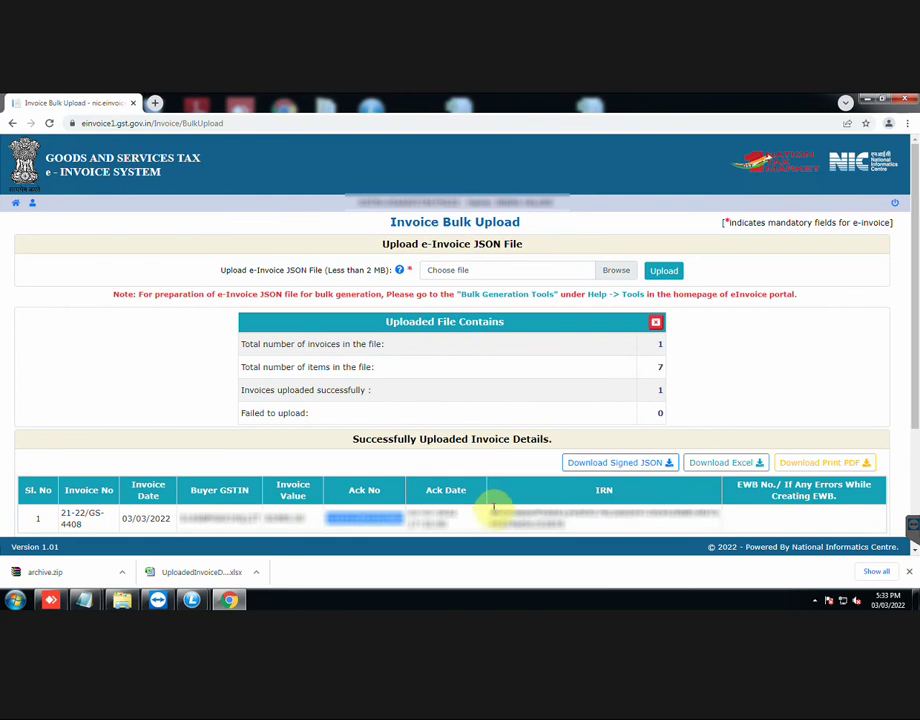
{"action": "left_click_drag", "start_coordinate": [491, 509], "coordinate": [575, 535]}
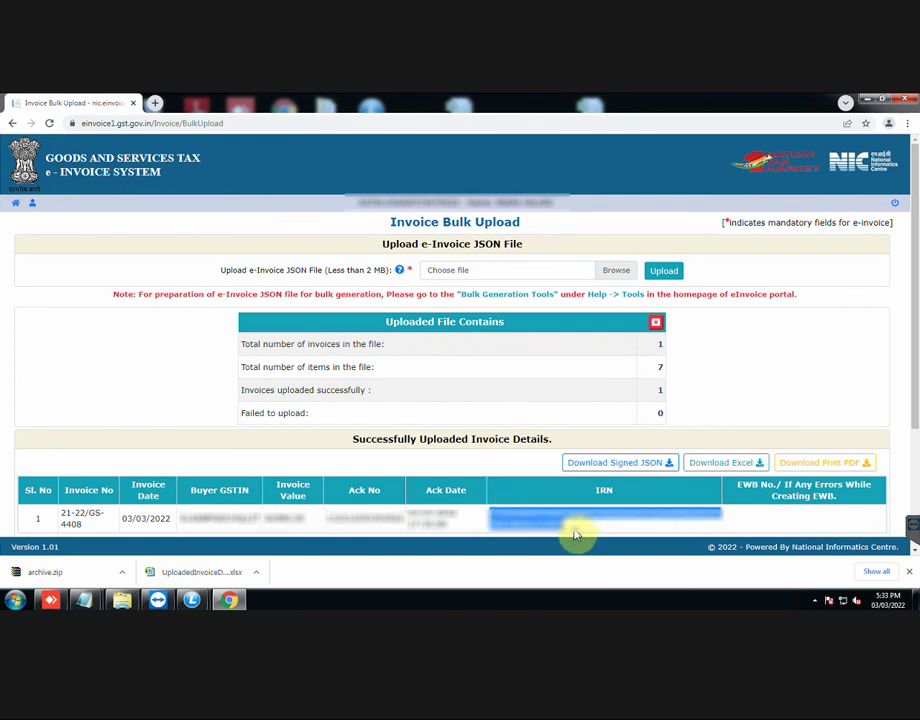
Step: Open the e-Invoice Print page and set the lookup to Ack No
{"action": "left_click", "coordinate": [14, 205]}
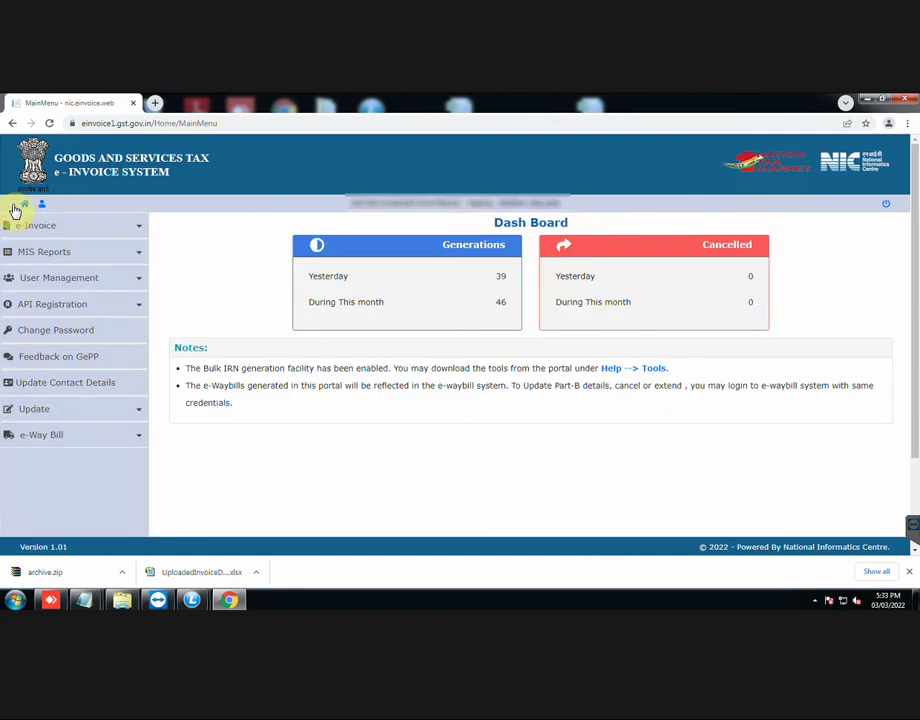
{"action": "left_click", "coordinate": [103, 230]}
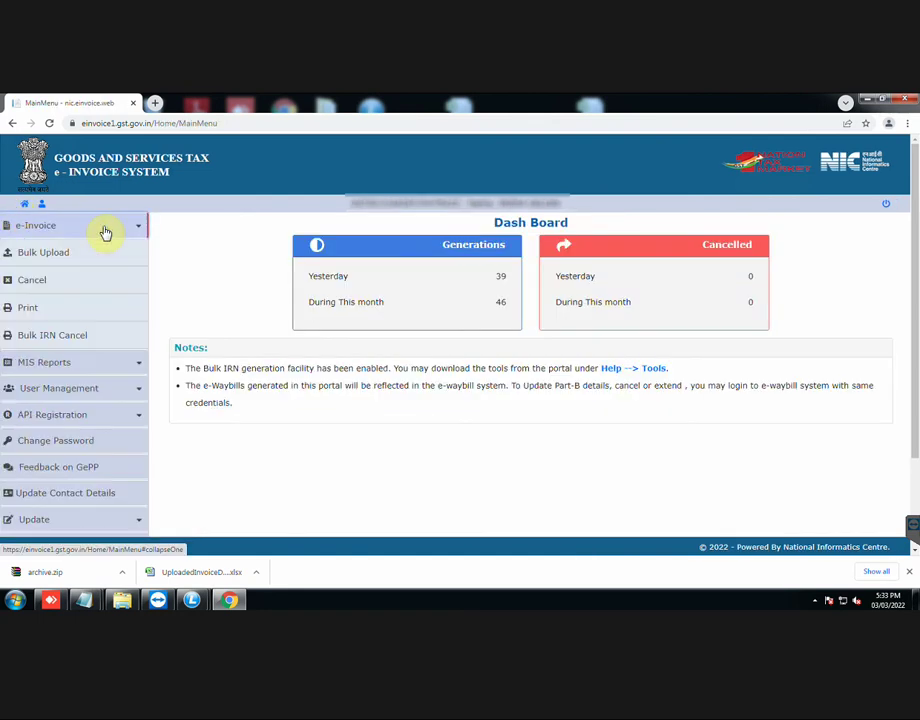
{"action": "left_click", "coordinate": [91, 311]}
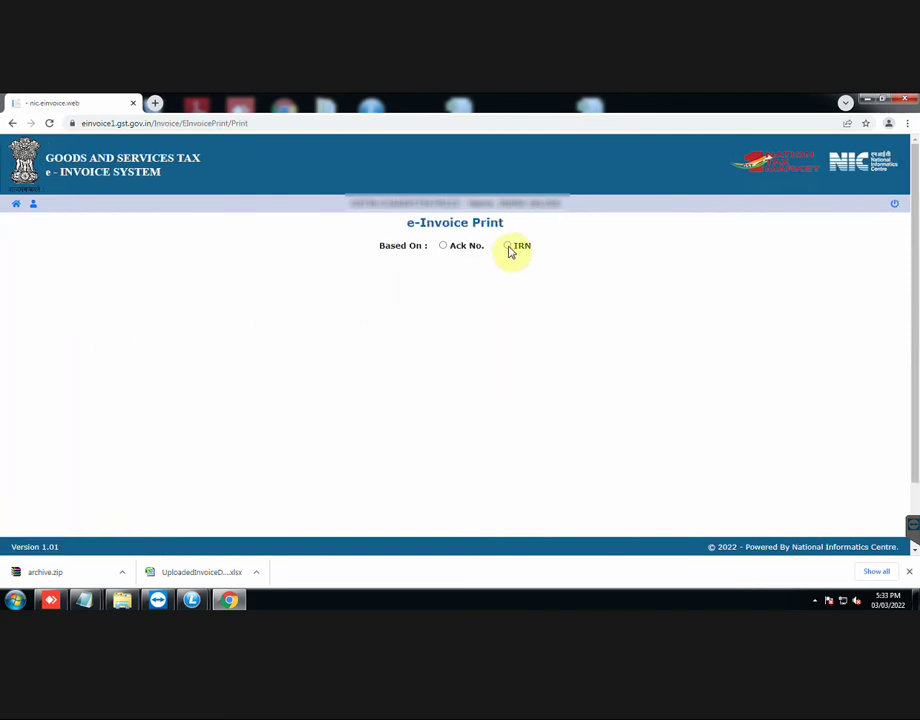
{"action": "left_click", "coordinate": [508, 247]}
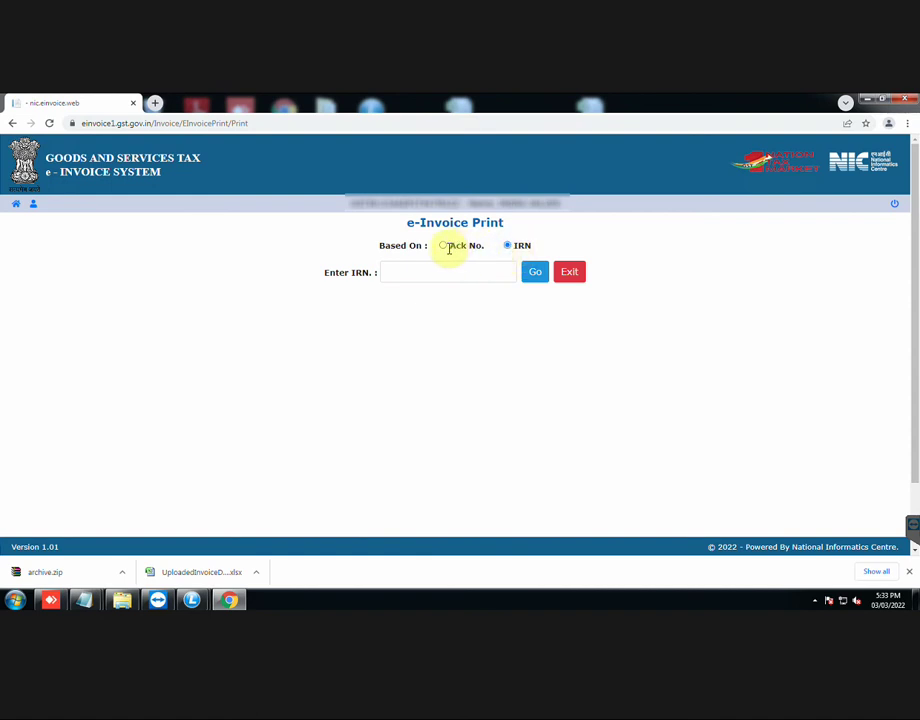
{"action": "left_click", "coordinate": [443, 247]}
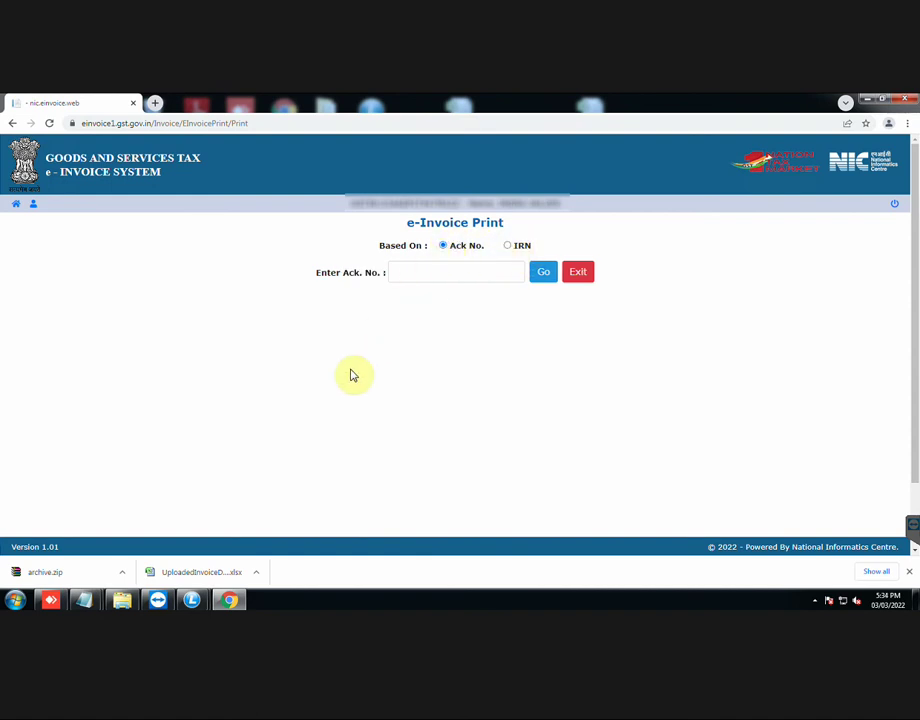
Step: Copy the Ack No from Notepad into Enter Ack. No. and fetch invoice 21-22/GS-4408
{"action": "mouse_move", "coordinate": [92, 601]}
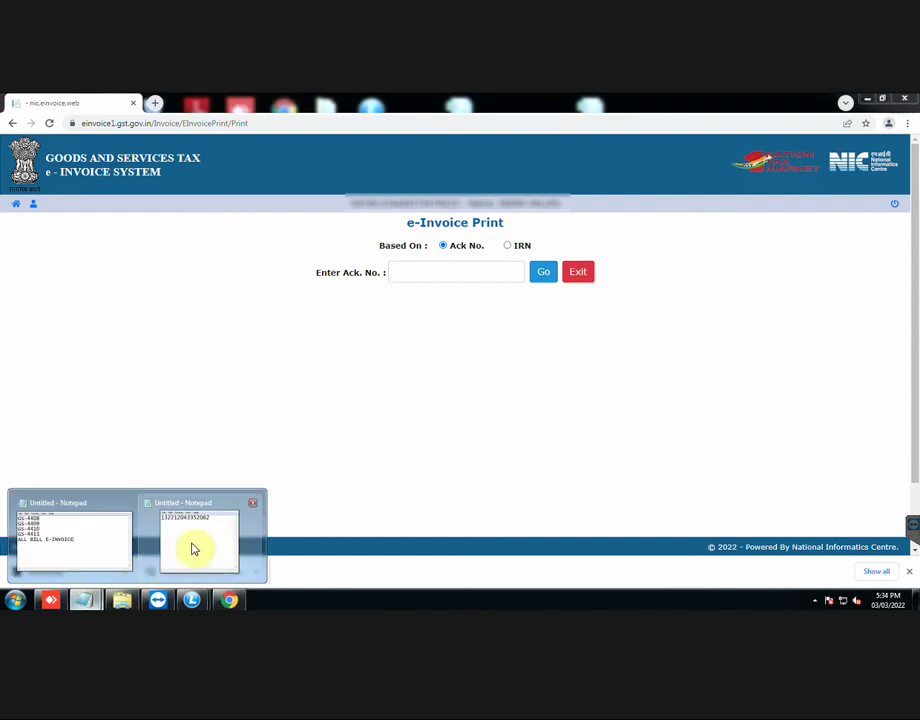
{"action": "left_click", "coordinate": [193, 548]}
{"action": "left_click_drag", "start_coordinate": [632, 337], "coordinate": [494, 335]}
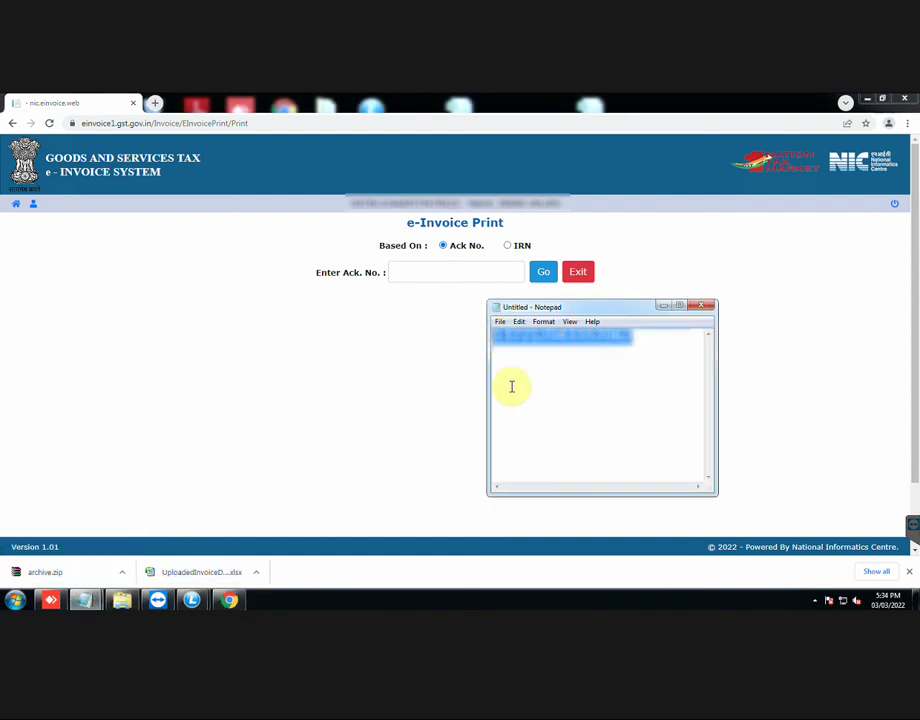
{"action": "left_click", "coordinate": [663, 305]}
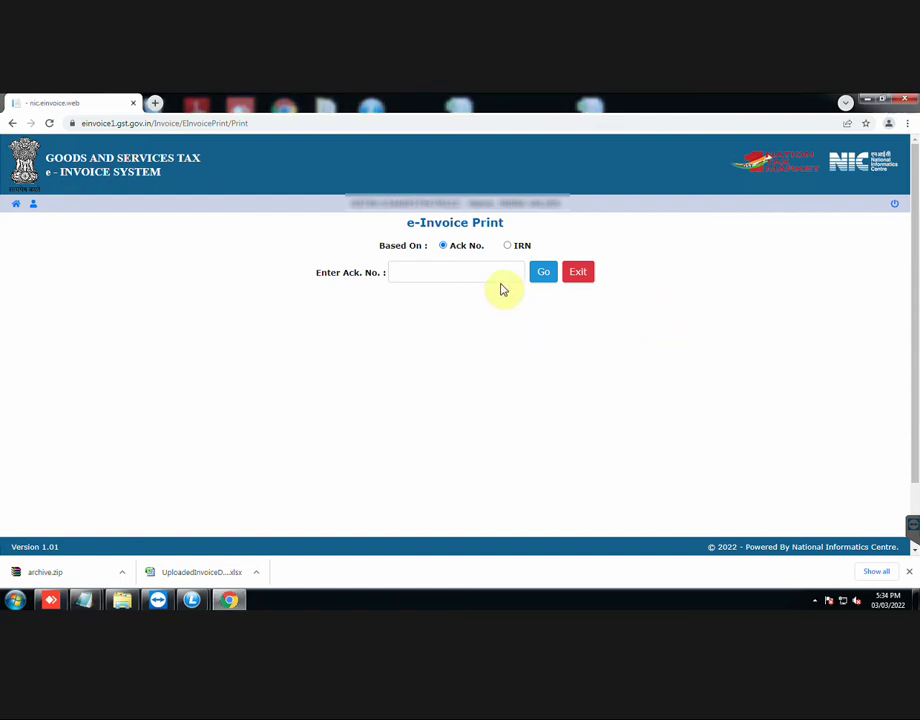
{"action": "left_click", "coordinate": [490, 274]}
{"action": "key", "text": "ctrl+v"}
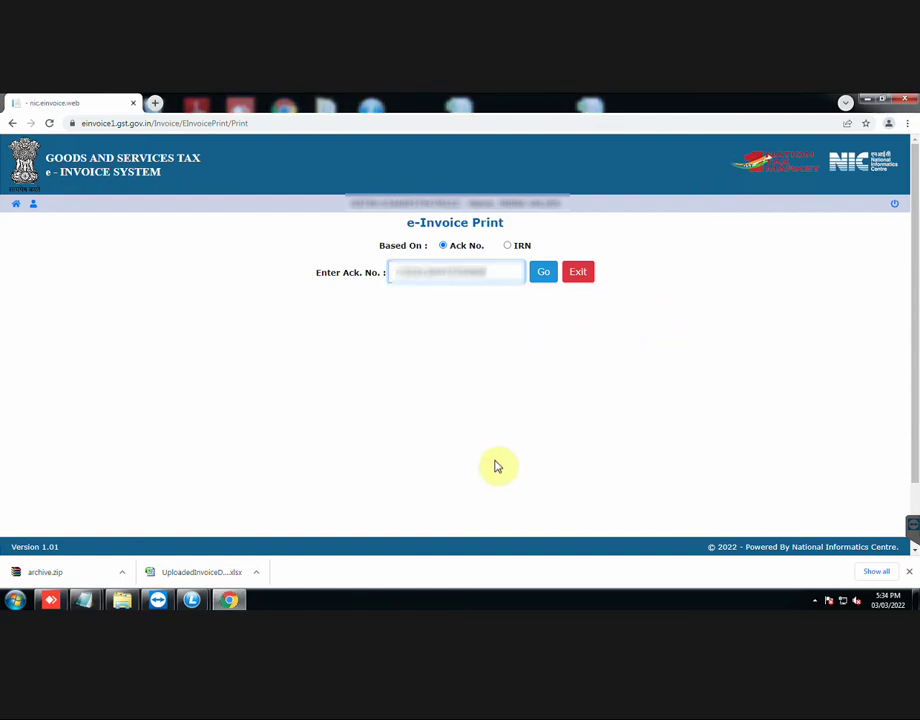
{"action": "left_click", "coordinate": [544, 274]}
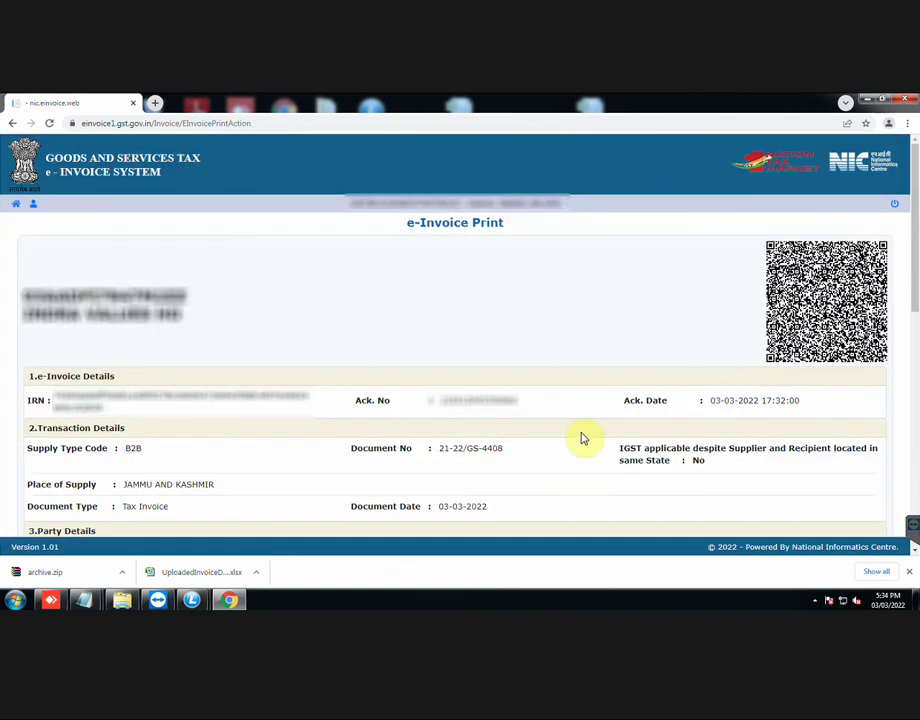
{"action": "scroll", "coordinate": [583, 438], "scroll_direction": "down", "scroll_amount": 1}
{"action": "scroll", "coordinate": [582, 432], "scroll_direction": "down", "scroll_amount": 4}
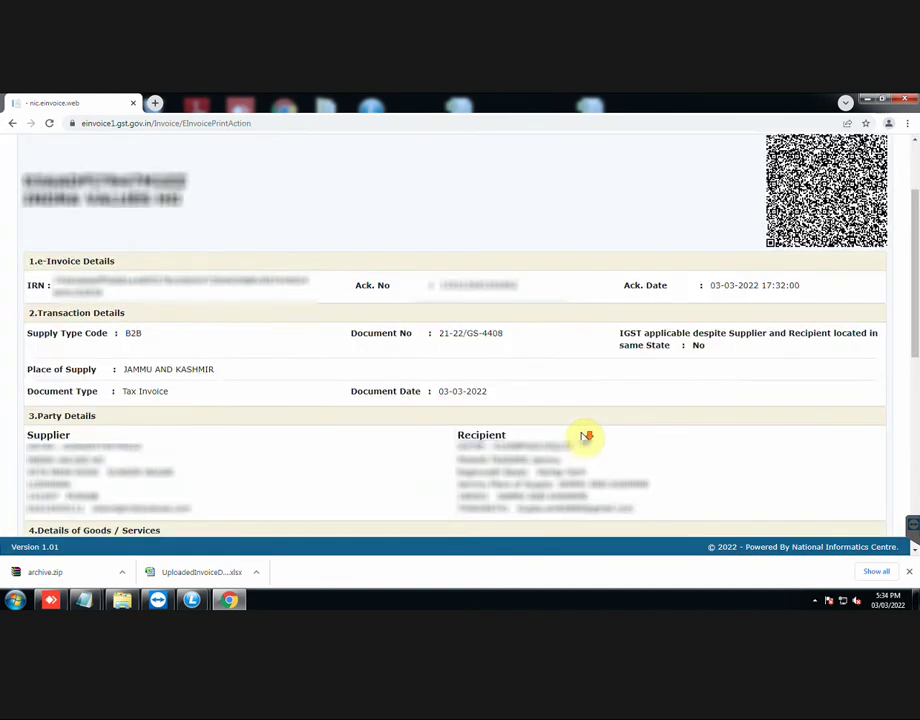
{"action": "scroll", "coordinate": [583, 438], "scroll_direction": "down", "scroll_amount": 5}
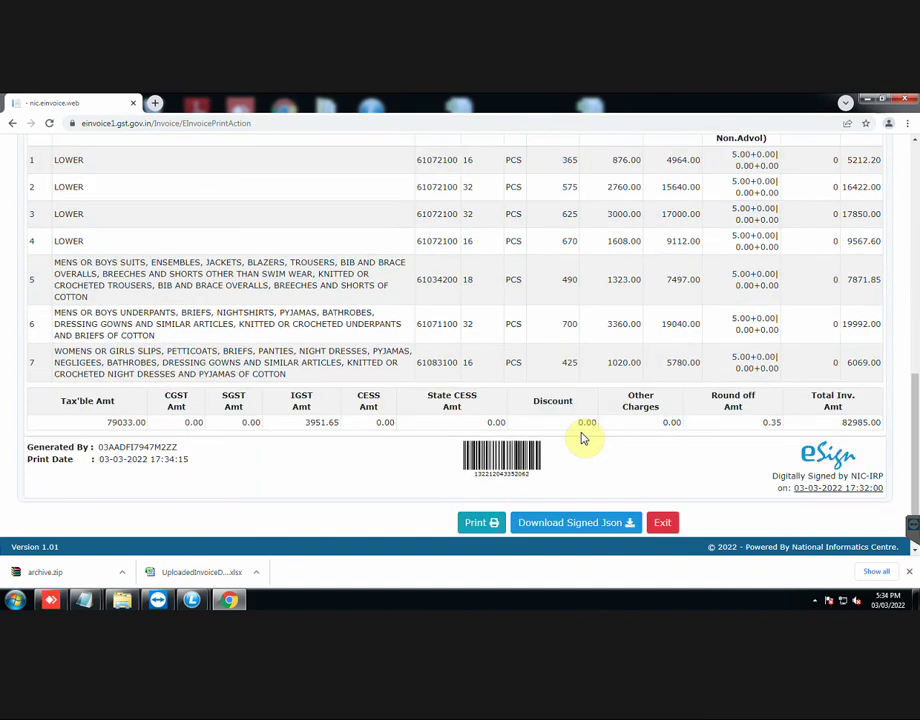
{"action": "scroll", "coordinate": [583, 438], "scroll_direction": "down", "scroll_amount": 1}
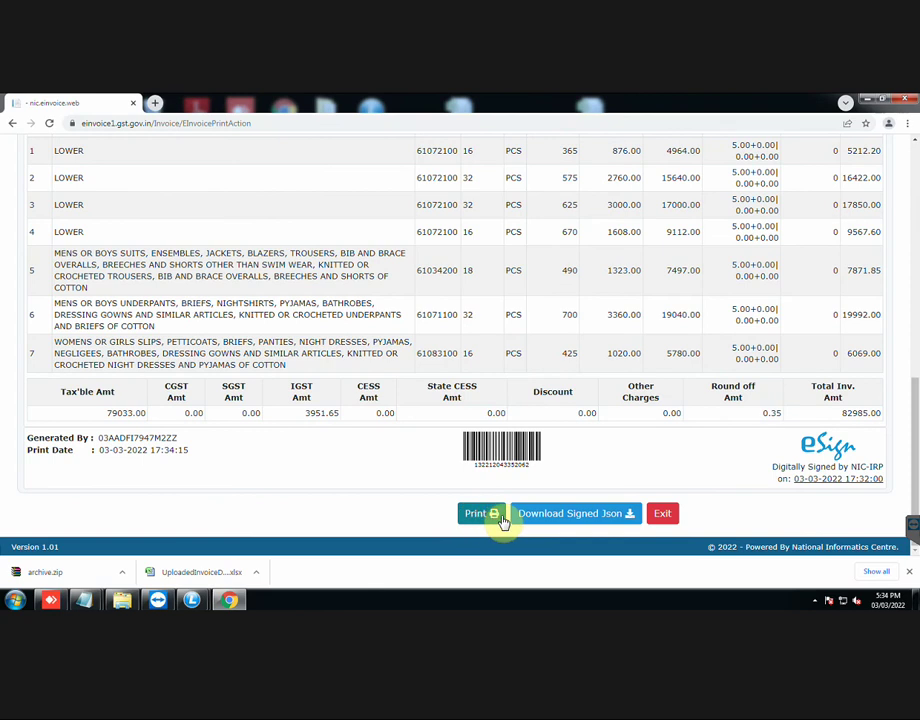
{"action": "scroll", "coordinate": [684, 491], "scroll_direction": "up", "scroll_amount": 7}
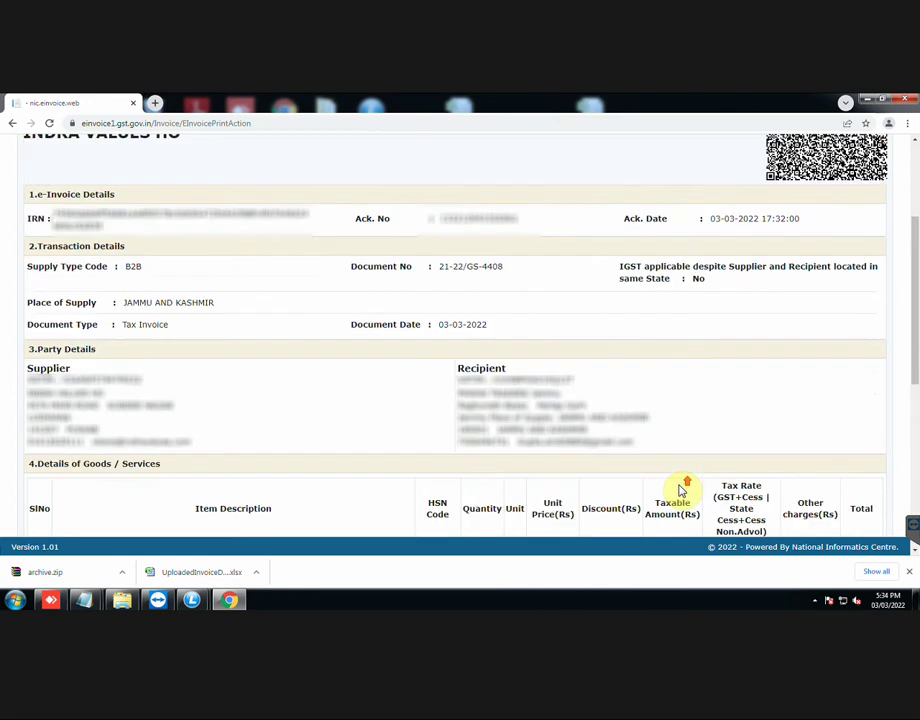
{"action": "scroll", "coordinate": [684, 480], "scroll_direction": "up", "scroll_amount": 3}
Step: Save the invoice's QR code image as 4408.gif on the Desktop
{"action": "right_click", "coordinate": [790, 258]}
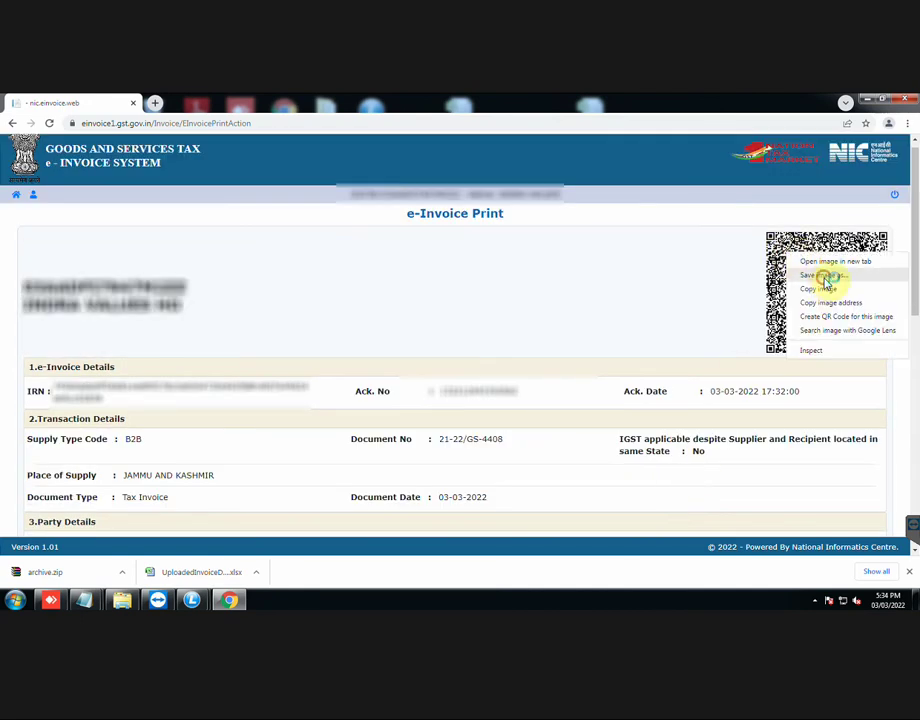
{"action": "left_click", "coordinate": [824, 277]}
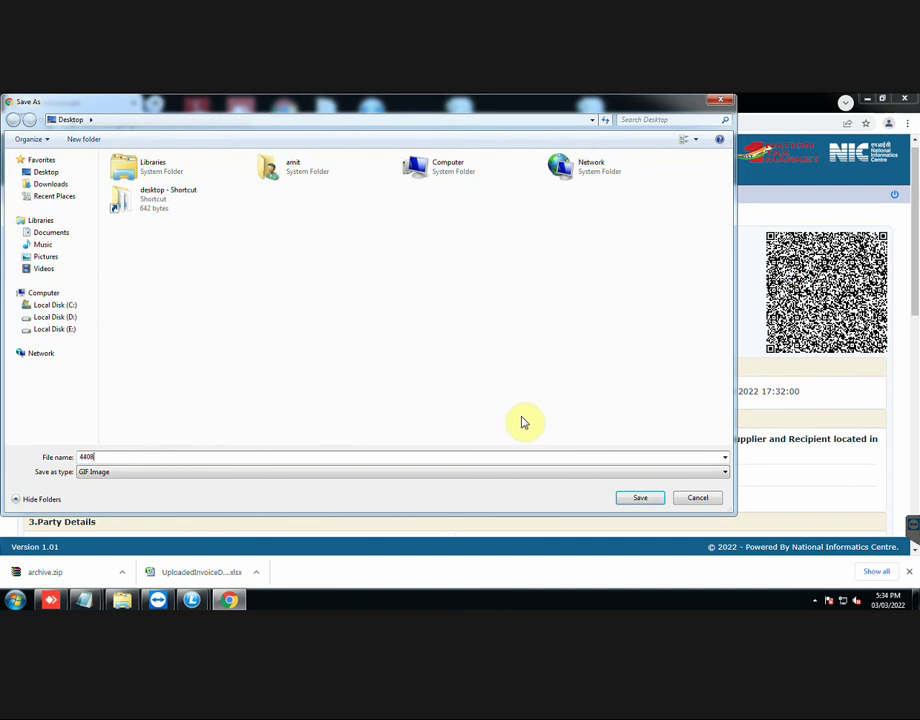
{"action": "left_click", "coordinate": [640, 498]}
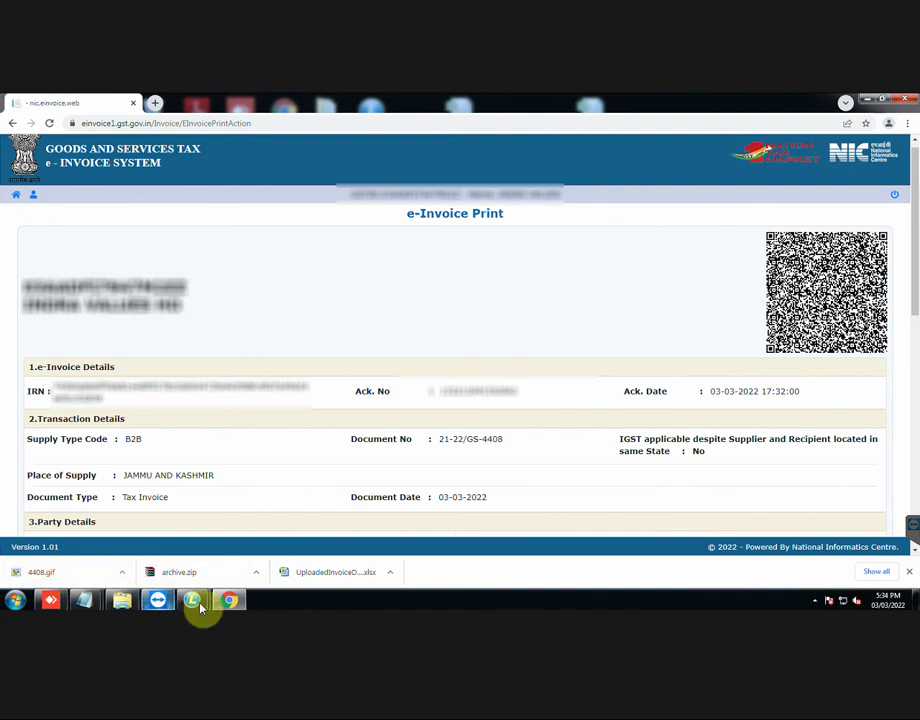
Step: In LOGIC Trade, open Allocate GST e-Invoice Number To Voucher for Sale Bill and its bill search
{"action": "mouse_move", "coordinate": [192, 600]}
{"action": "left_click", "coordinate": [148, 543]}
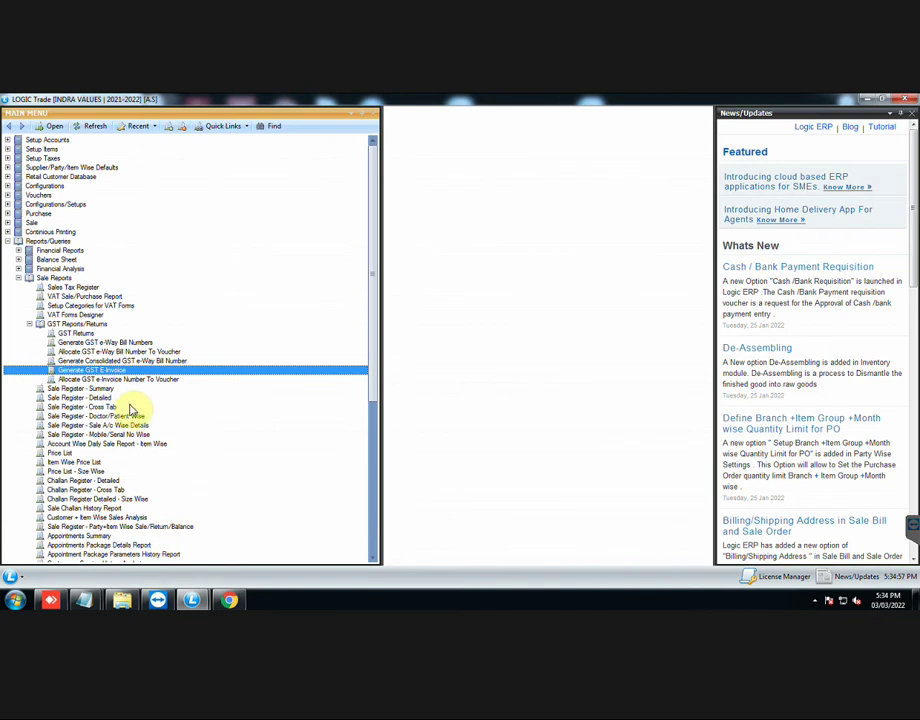
{"action": "left_click", "coordinate": [118, 380]}
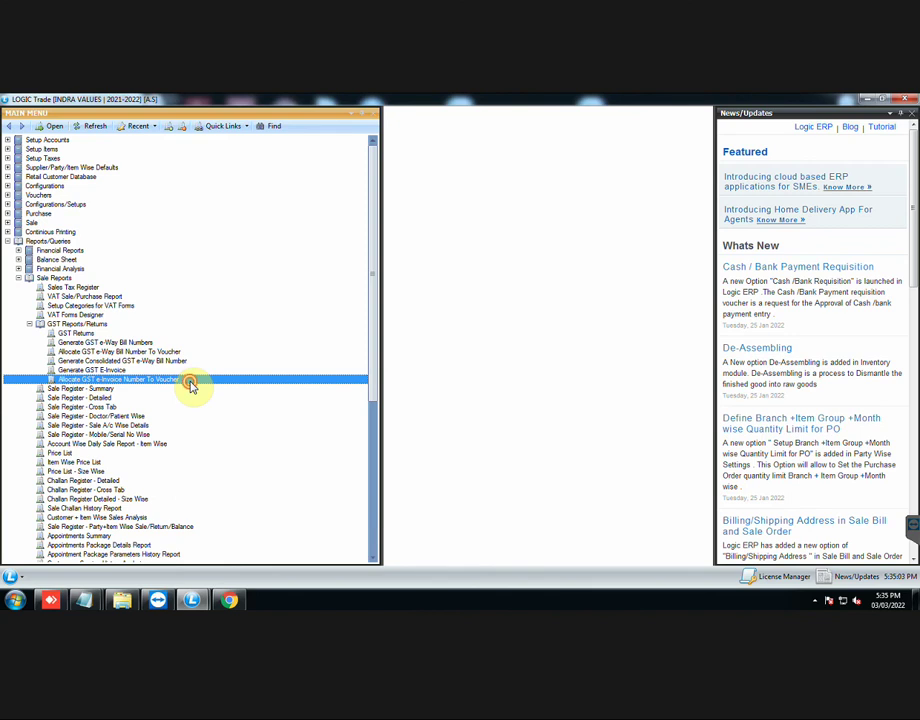
{"action": "double_click", "coordinate": [190, 381]}
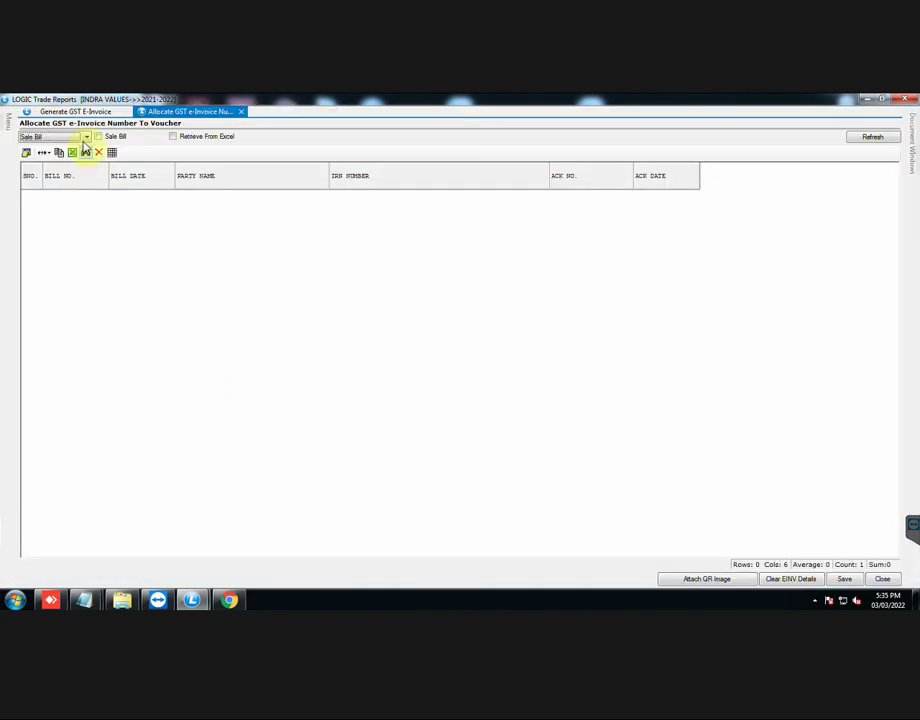
{"action": "left_click", "coordinate": [85, 137]}
{"action": "left_click", "coordinate": [82, 138]}
{"action": "left_click", "coordinate": [86, 152]}
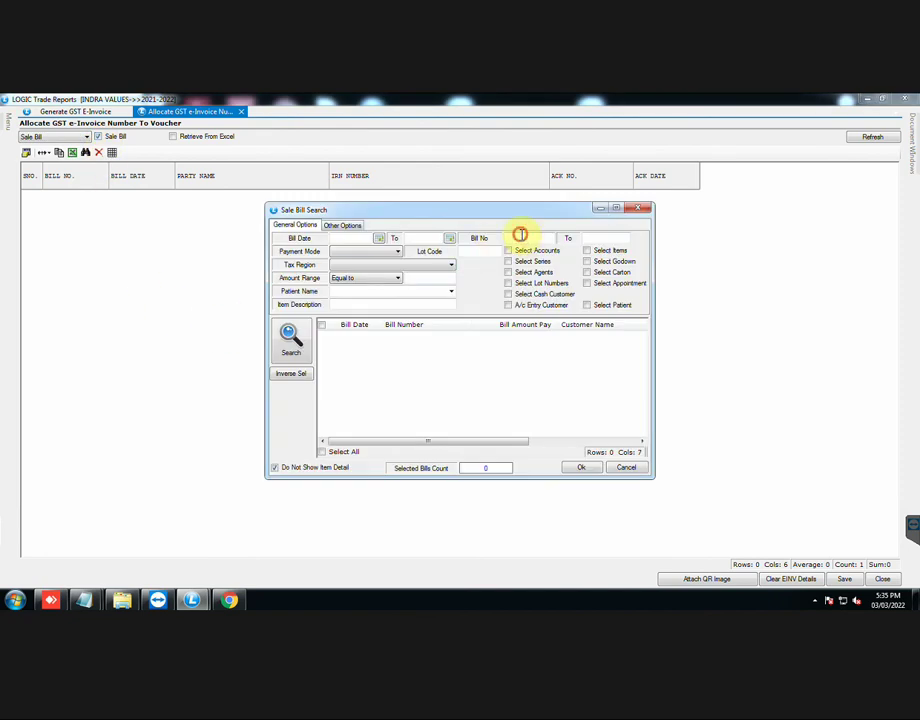
Step: Search bill number 4408, select GS-4408 and load it into the allocation grid
{"action": "left_click", "coordinate": [520, 236]}
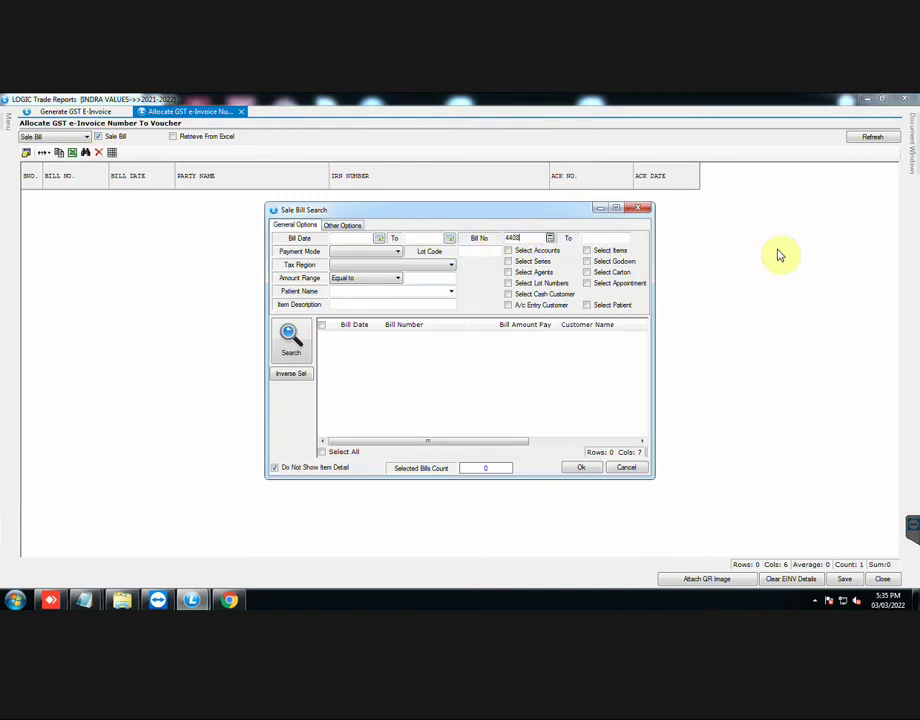
{"action": "left_click", "coordinate": [292, 340]}
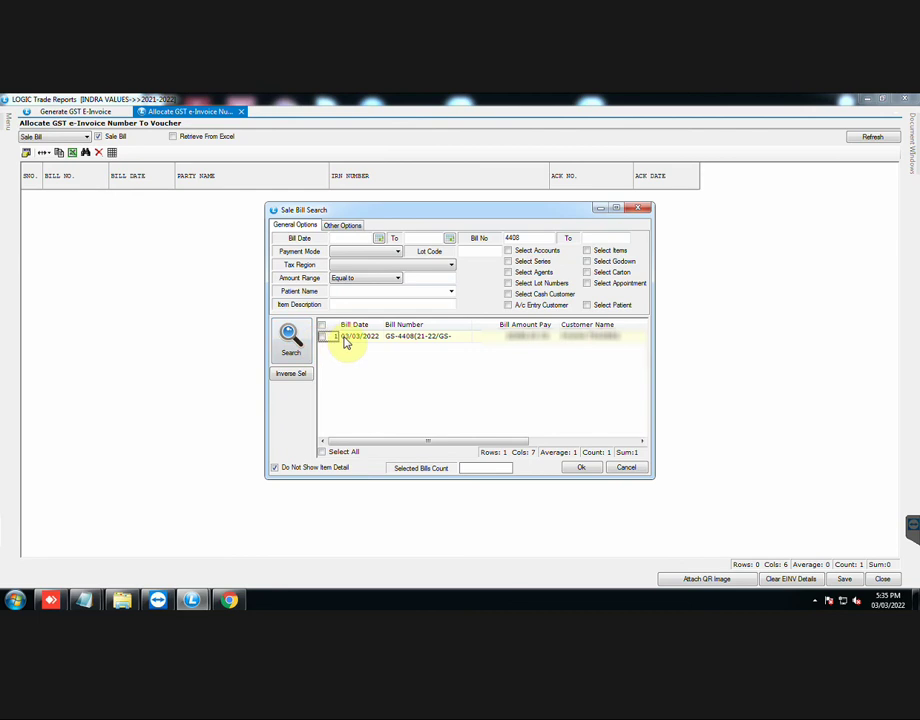
{"action": "left_click", "coordinate": [322, 336]}
{"action": "left_click", "coordinate": [579, 469]}
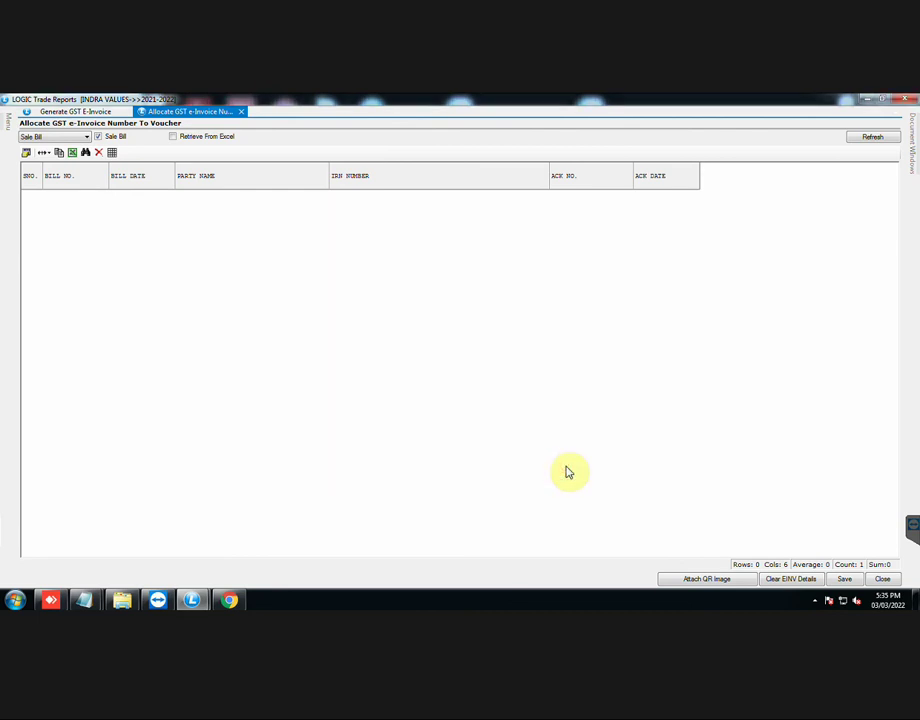
{"action": "left_click", "coordinate": [858, 140]}
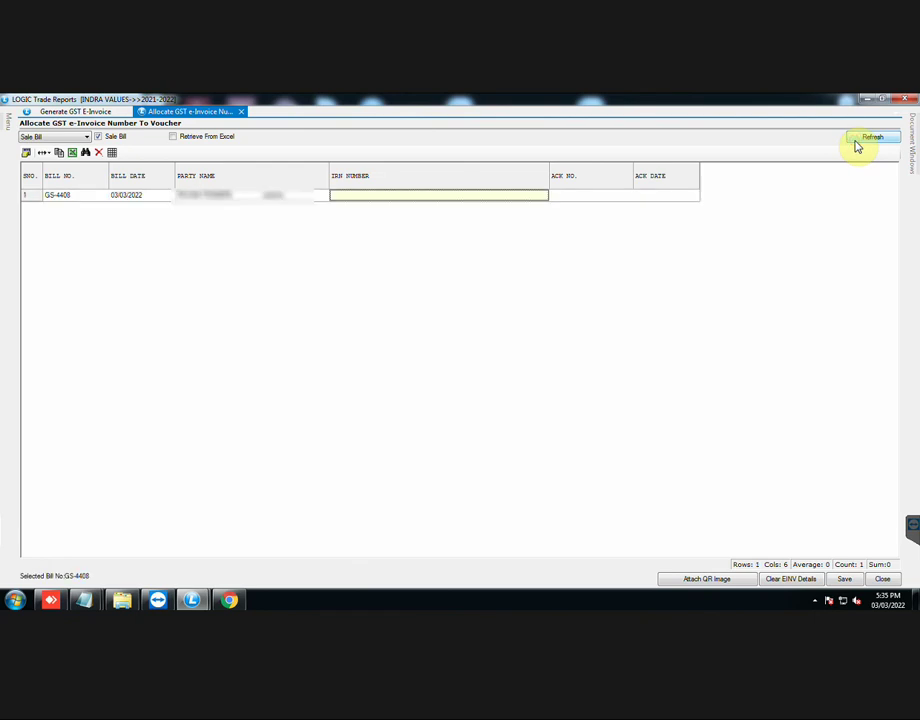
{"action": "left_click", "coordinate": [564, 197]}
{"action": "left_click", "coordinate": [646, 197]}
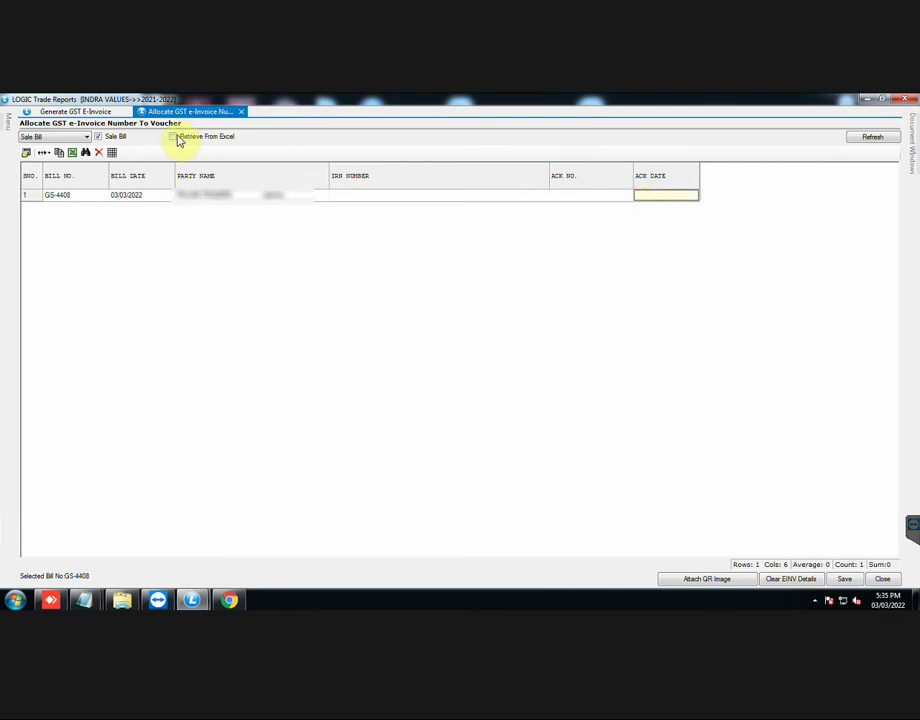
{"action": "left_click", "coordinate": [358, 195]}
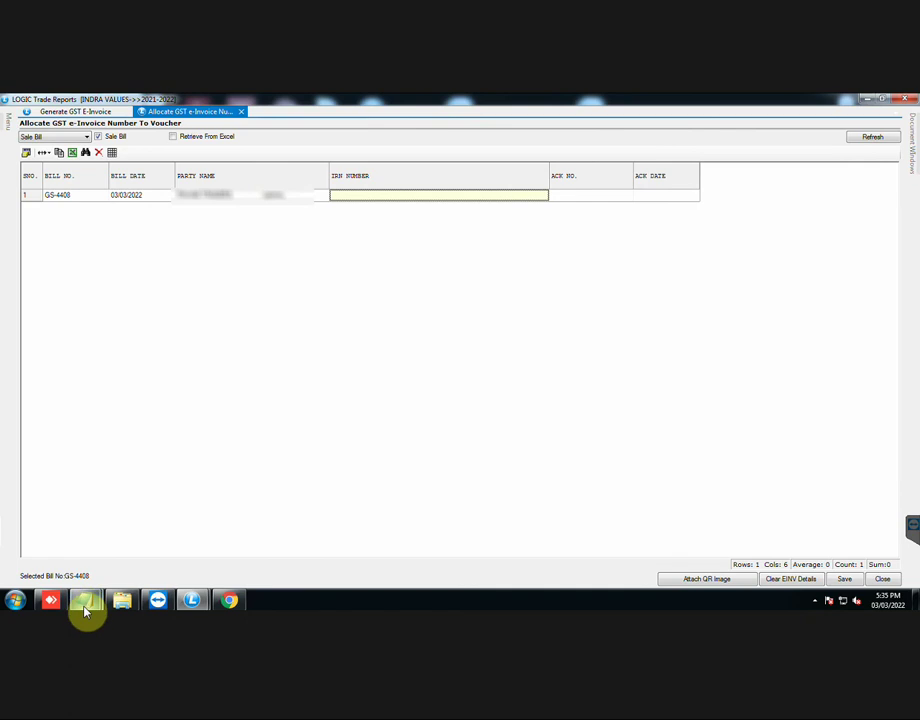
Step: Open the downloaded UploadedInvoiceDetails file in Excel and copy the Ack No from cell C2
{"action": "left_click", "coordinate": [229, 600]}
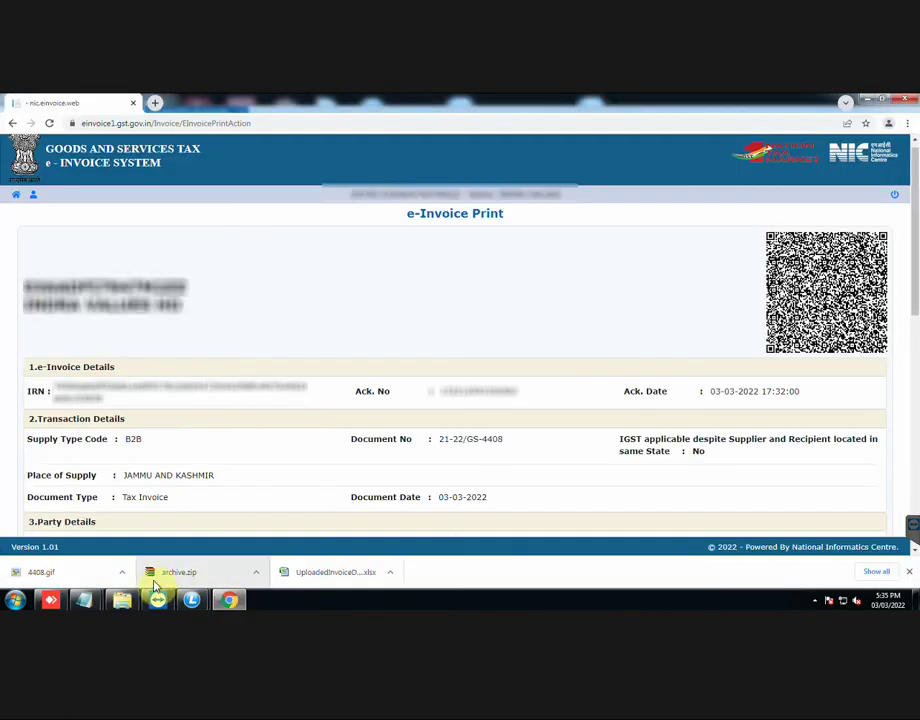
{"action": "right_click", "coordinate": [313, 576]}
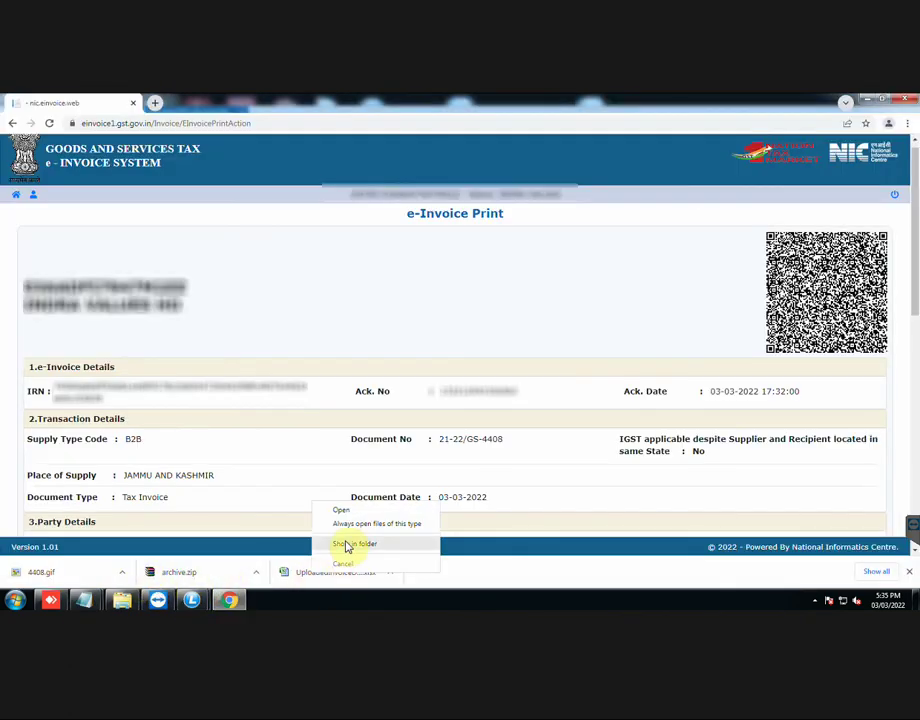
{"action": "left_click", "coordinate": [344, 512]}
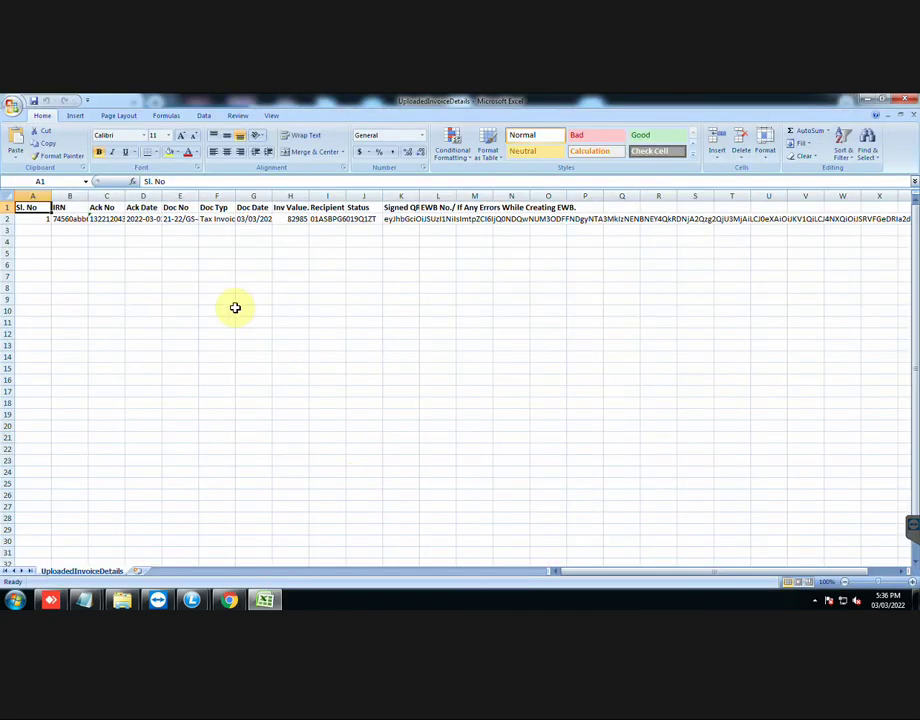
{"action": "left_click", "coordinate": [102, 219]}
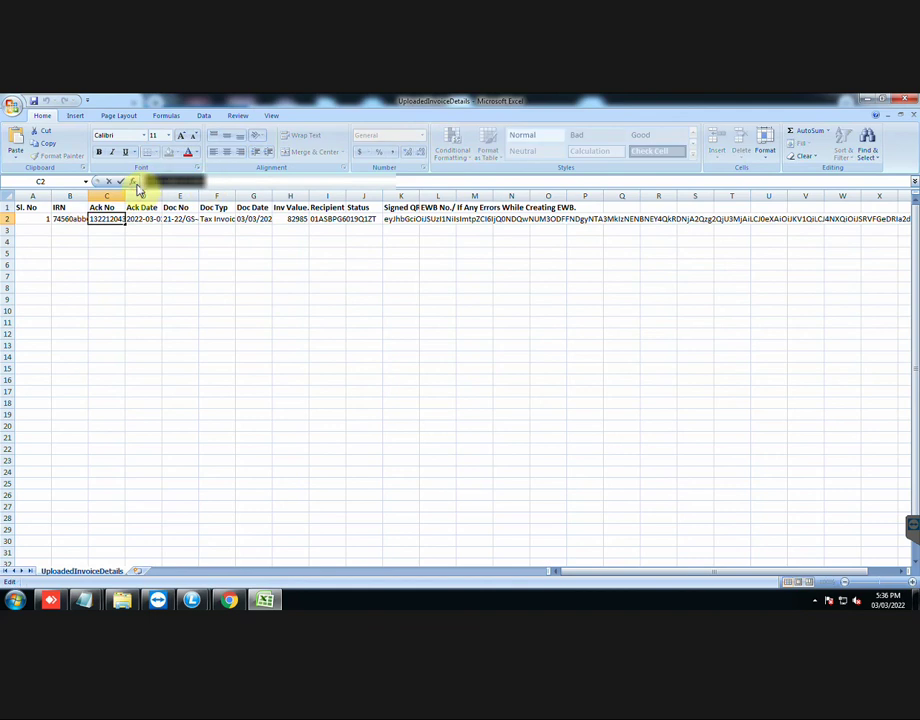
Step: Paste the Ack No into bill GS-4408 and enter Ack Date 03/03/2022
{"action": "key", "text": "alt+Tab"}
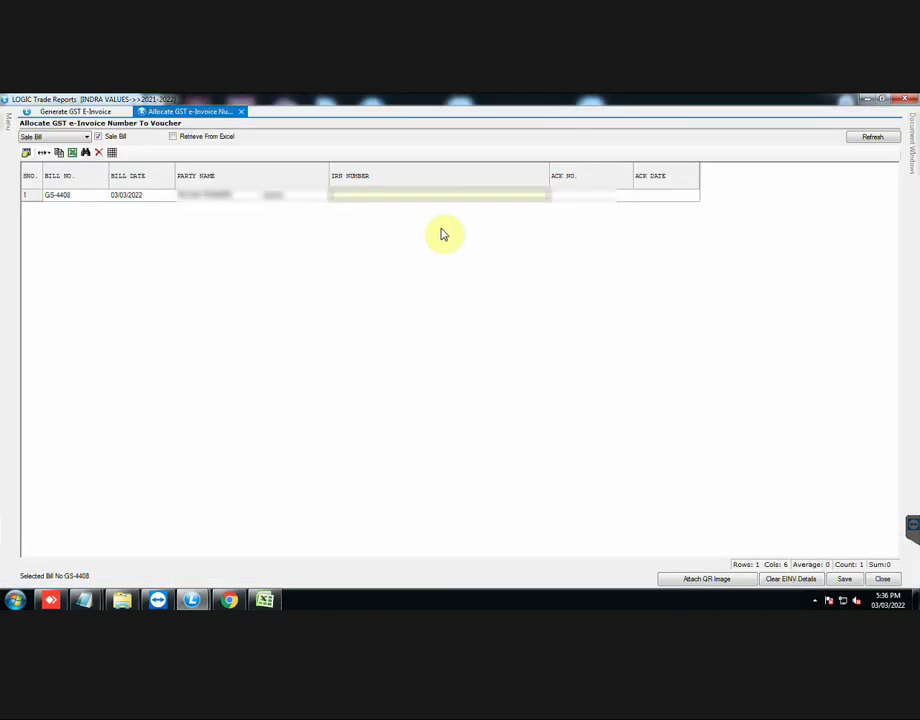
{"action": "left_click", "coordinate": [589, 200]}
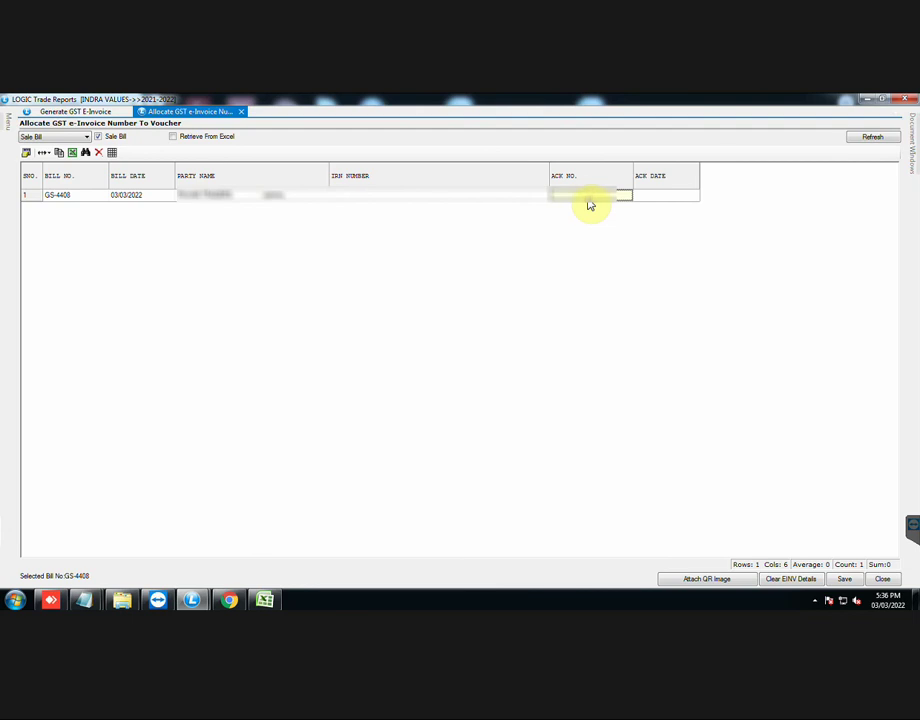
{"action": "key", "text": "ctrl+v"}
{"action": "key", "text": "Tab"}
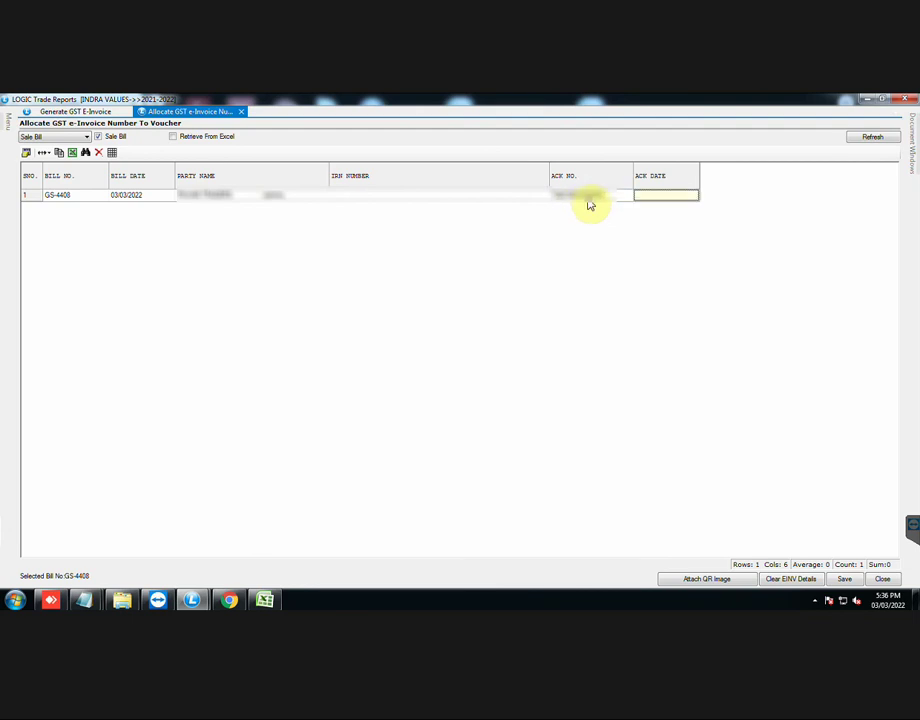
{"action": "type", "text": "03/03/2022"}
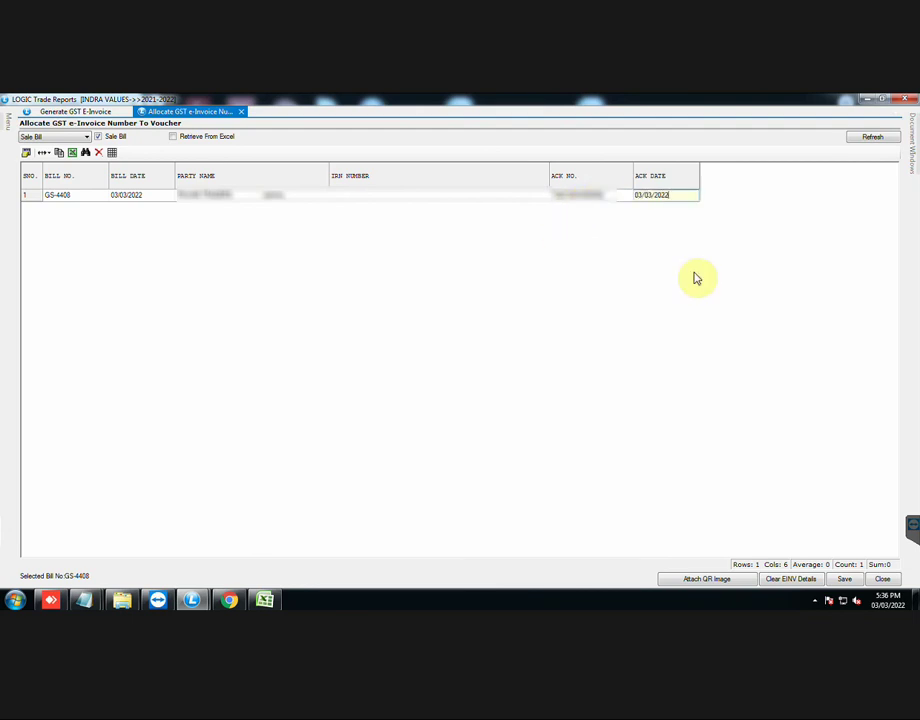
{"action": "key", "text": "Return"}
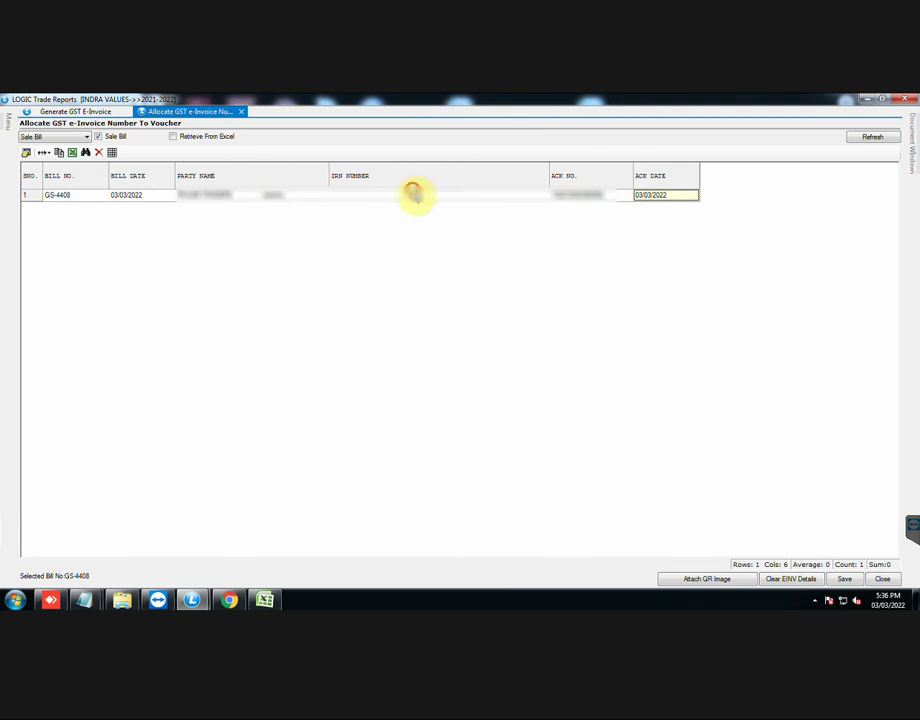
Step: Copy the IRN from Excel cell B2 into the bill's IRN Number and save the changes
{"action": "left_click", "coordinate": [413, 193]}
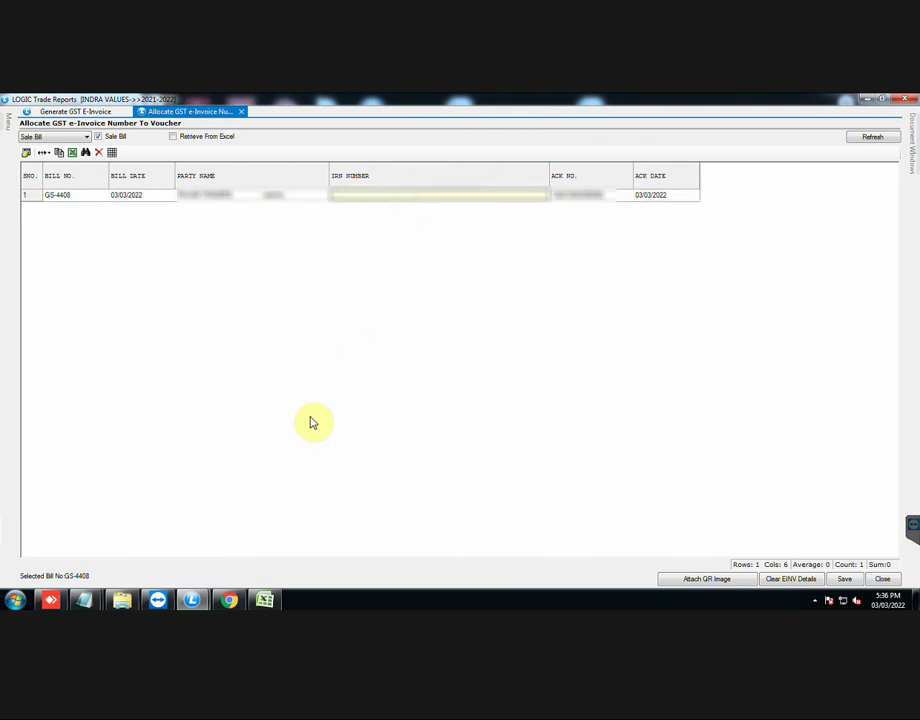
{"action": "left_click", "coordinate": [264, 597]}
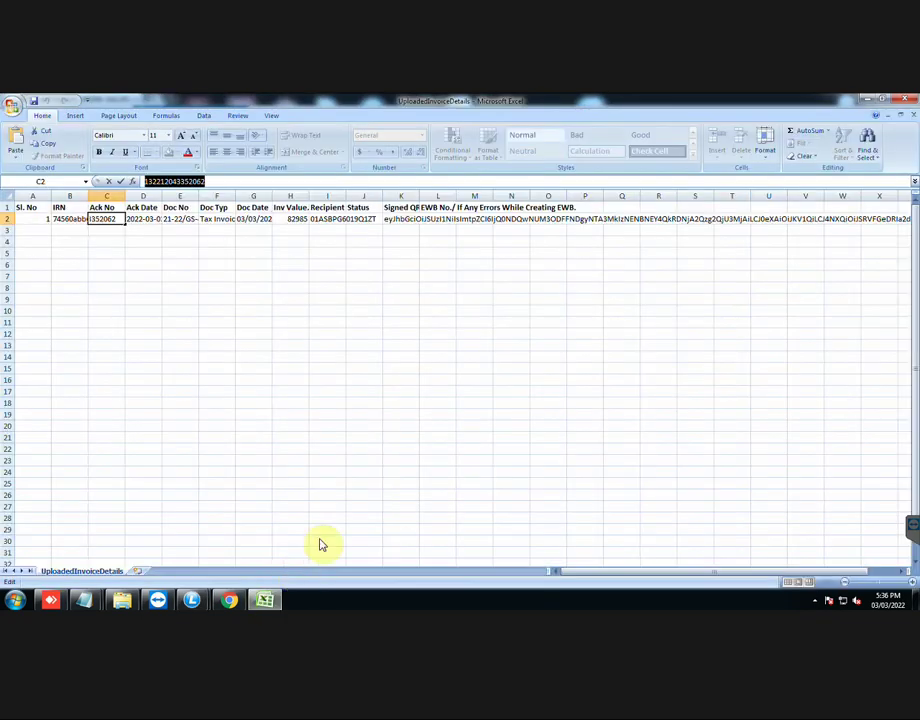
{"action": "left_click", "coordinate": [74, 220]}
{"action": "left_click_drag", "start_coordinate": [402, 181], "coordinate": [349, 181]}
{"action": "left_click_drag", "start_coordinate": [178, 177], "coordinate": [90, 181]}
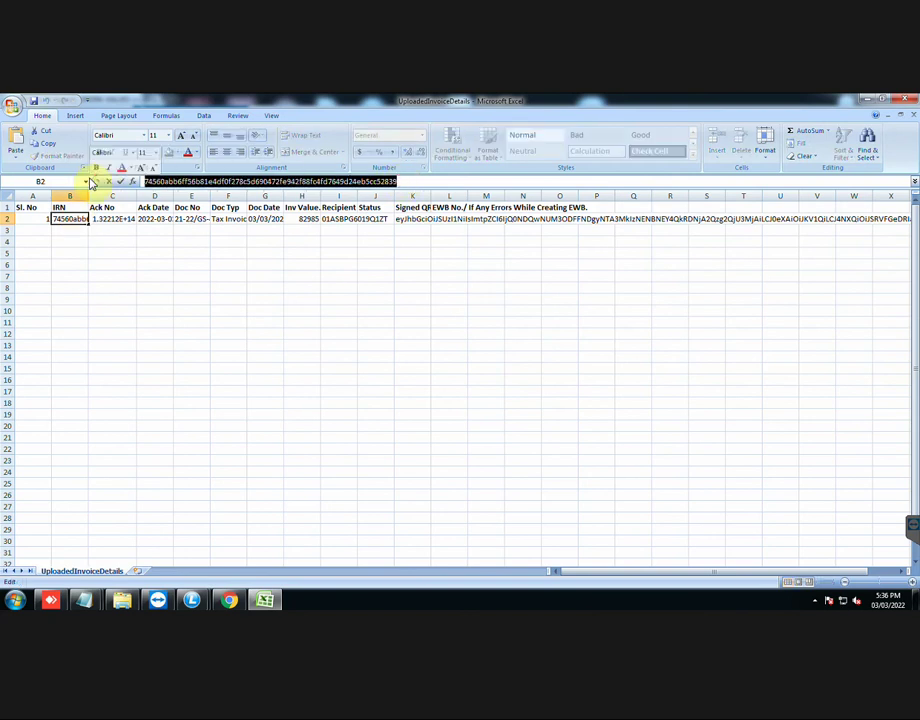
{"action": "left_click", "coordinate": [193, 599]}
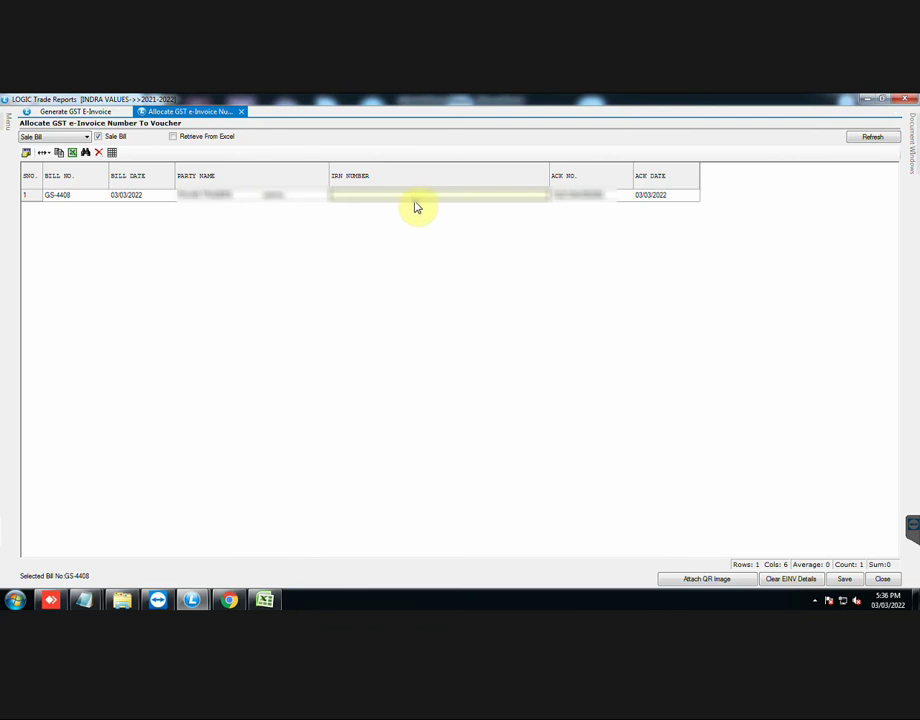
{"action": "left_click", "coordinate": [417, 198]}
{"action": "key", "text": "ctrl+v"}
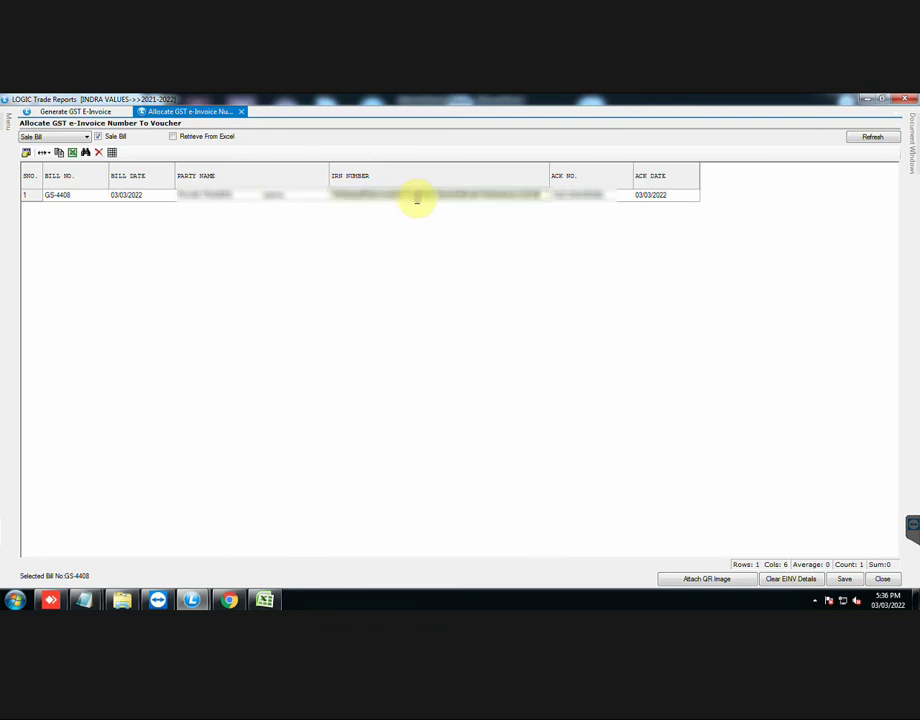
{"action": "key", "text": "Tab"}
{"action": "key", "text": "Tab"}
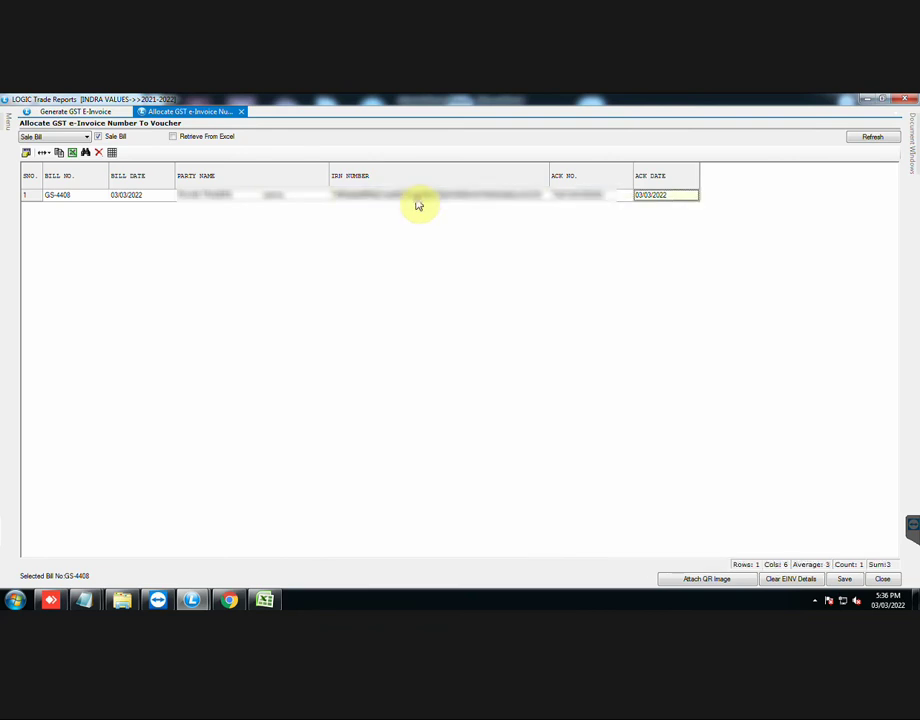
{"action": "left_click", "coordinate": [836, 580]}
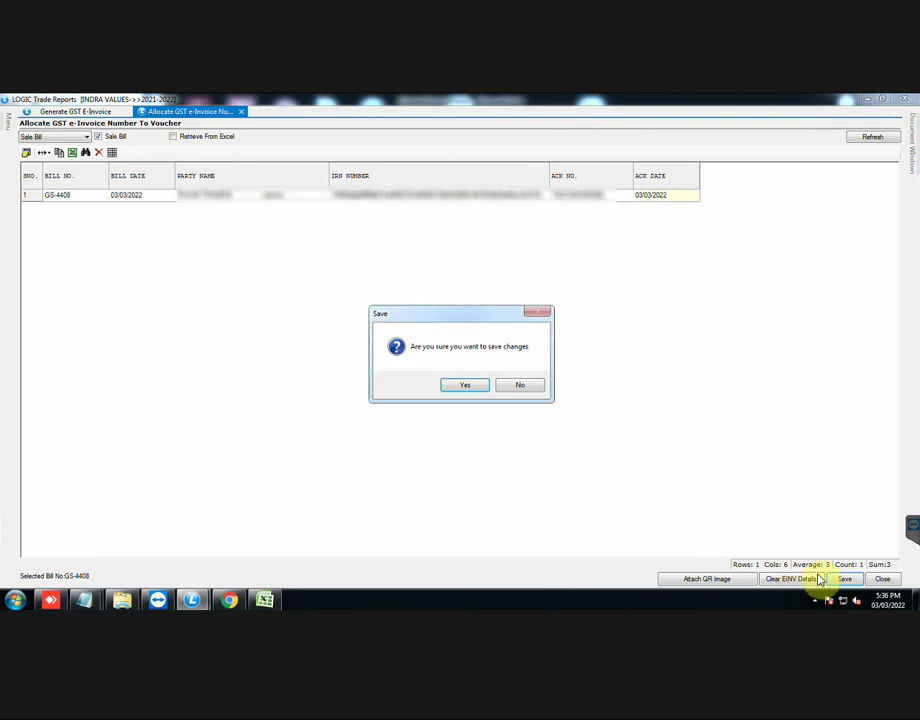
{"action": "left_click", "coordinate": [474, 387]}
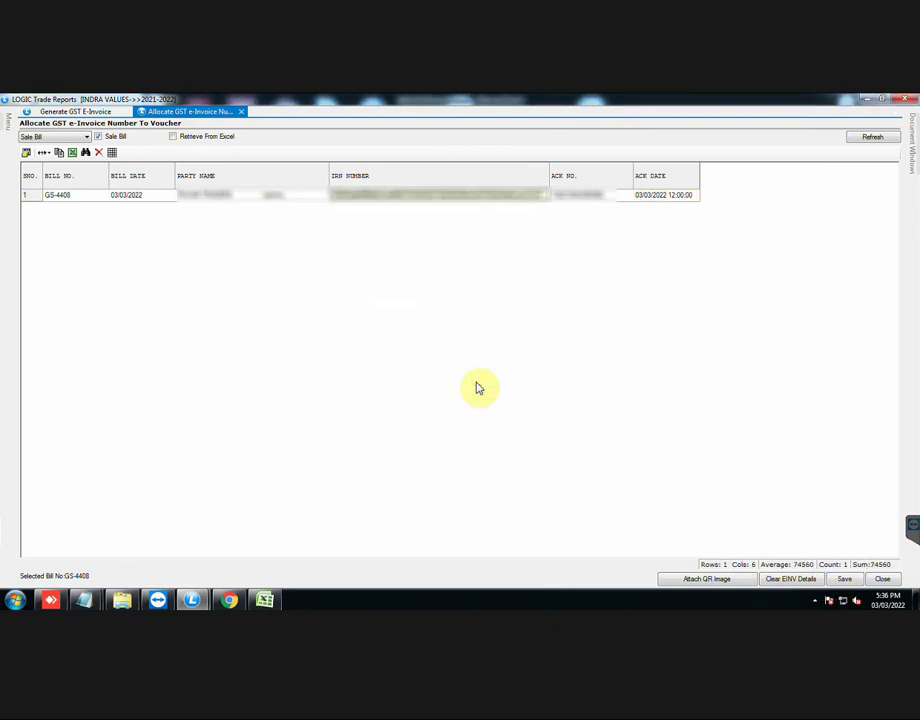
Step: Attach the QR image 4408.gif to bill GS-4408 and save the e-invoice details
{"action": "left_click", "coordinate": [707, 581]}
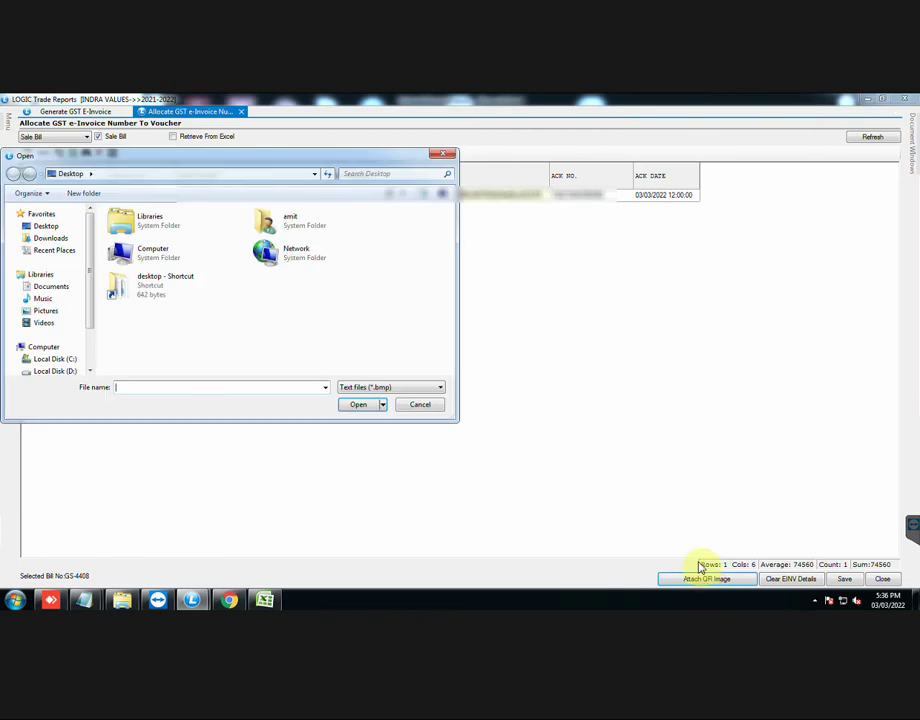
{"action": "left_click", "coordinate": [396, 388]}
{"action": "left_click", "coordinate": [392, 410]}
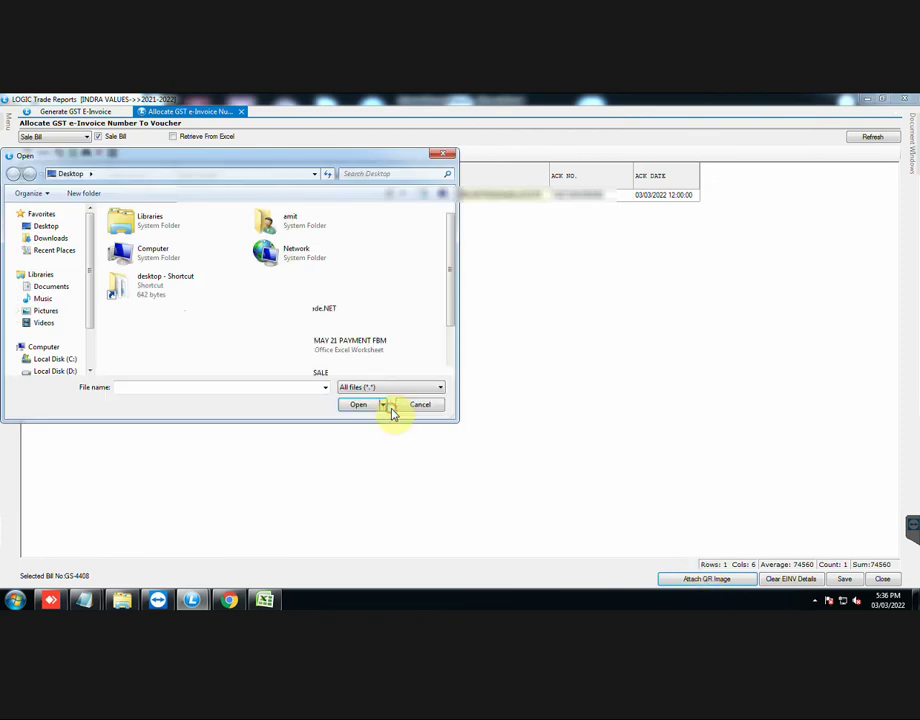
{"action": "left_click_drag", "start_coordinate": [452, 308], "coordinate": [447, 358]}
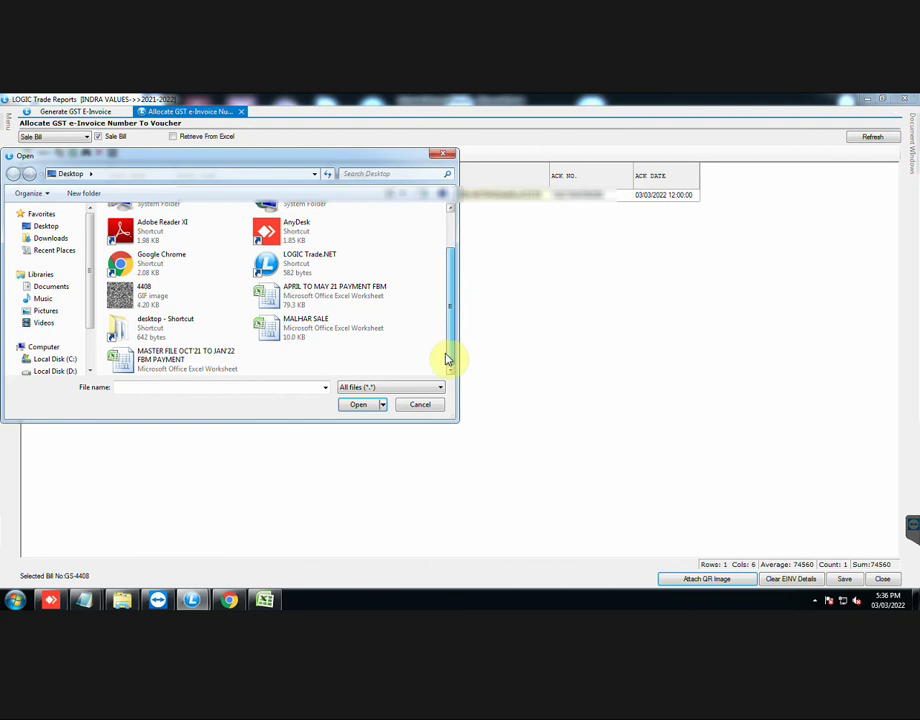
{"action": "left_click", "coordinate": [165, 295]}
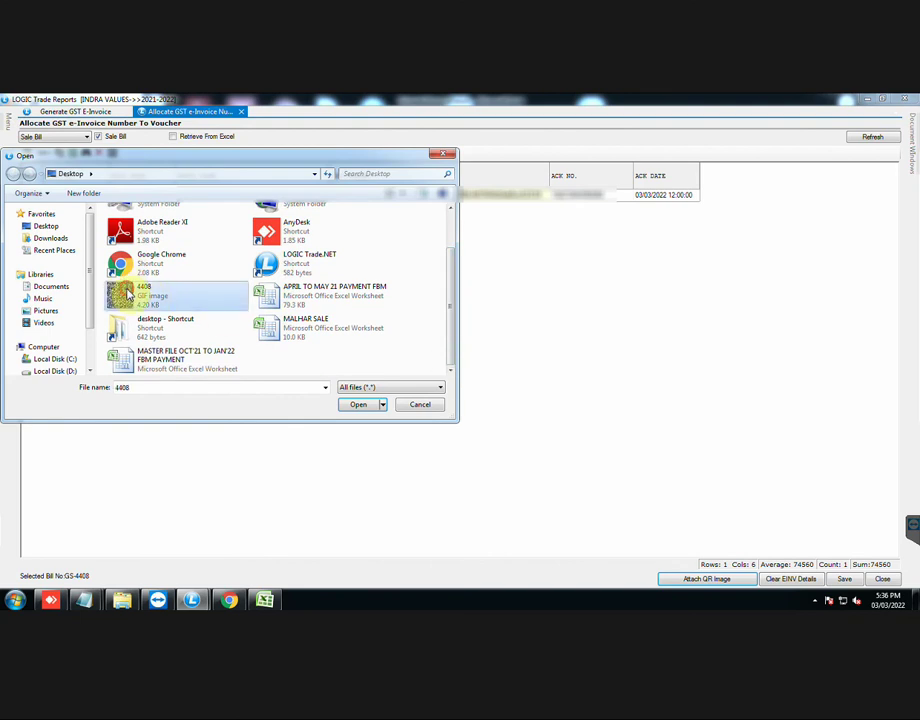
{"action": "left_click", "coordinate": [352, 406]}
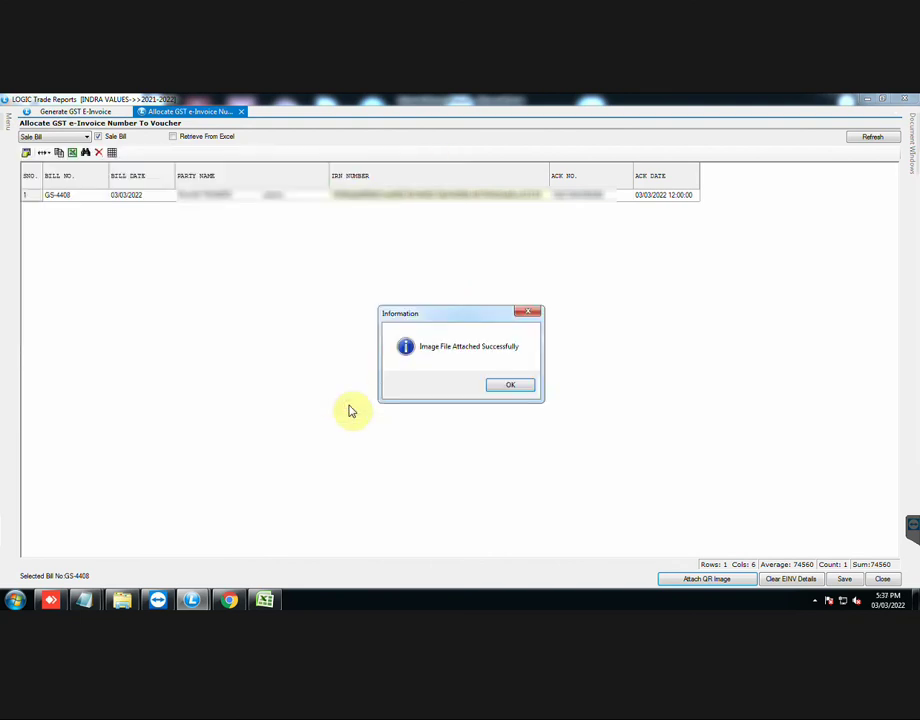
{"action": "left_click", "coordinate": [509, 387]}
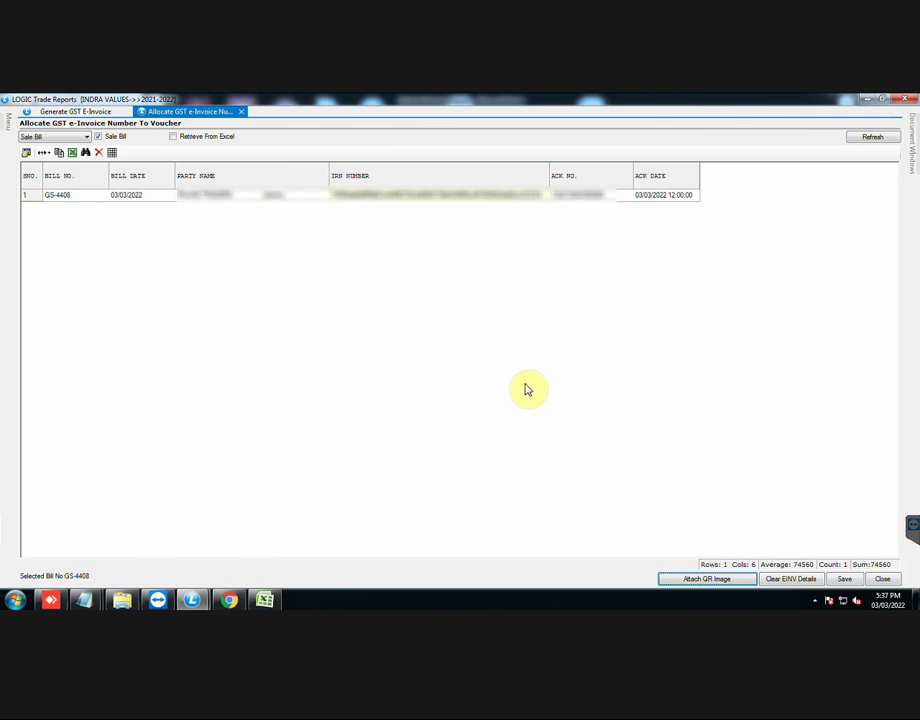
{"action": "left_click", "coordinate": [840, 579]}
{"action": "left_click", "coordinate": [466, 386]}
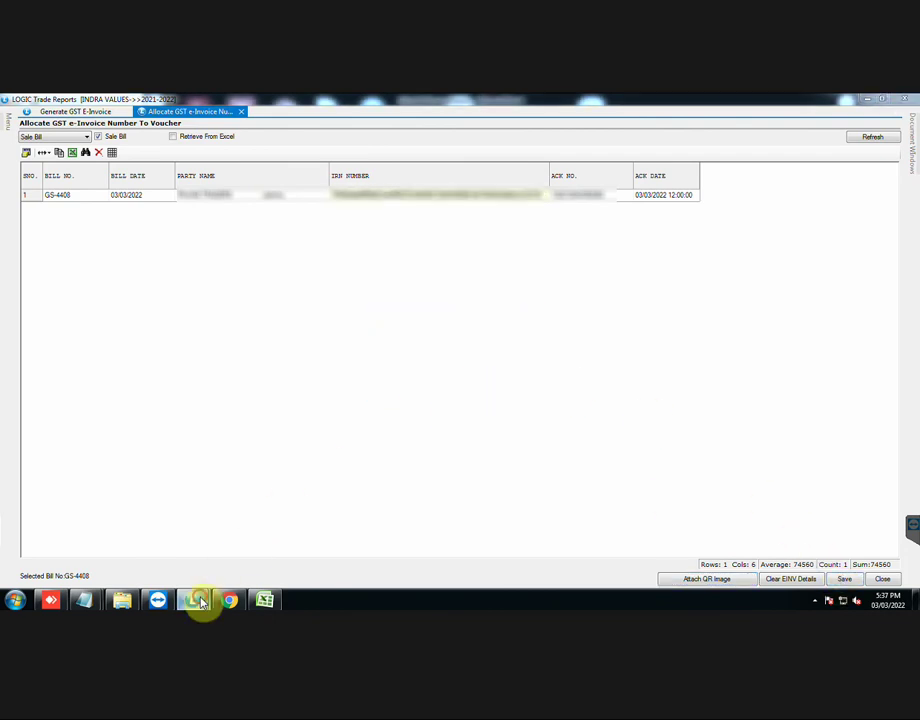
Step: Open the Sale Bill Print Designer from Continuous Printing in the main menu
{"action": "mouse_move", "coordinate": [195, 601]}
{"action": "left_click", "coordinate": [175, 563]}
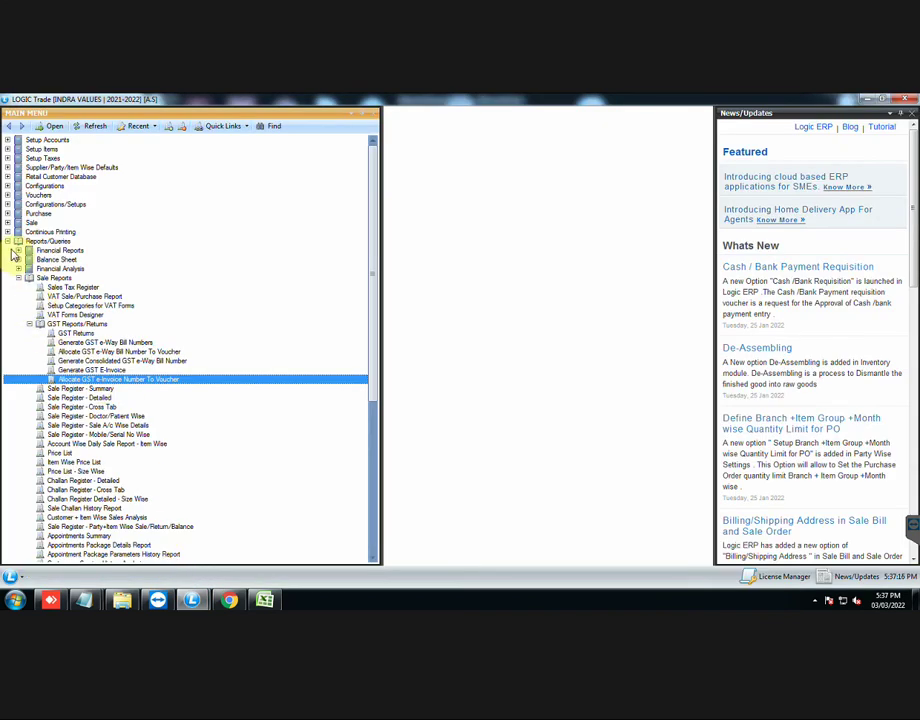
{"action": "left_click", "coordinate": [8, 232]}
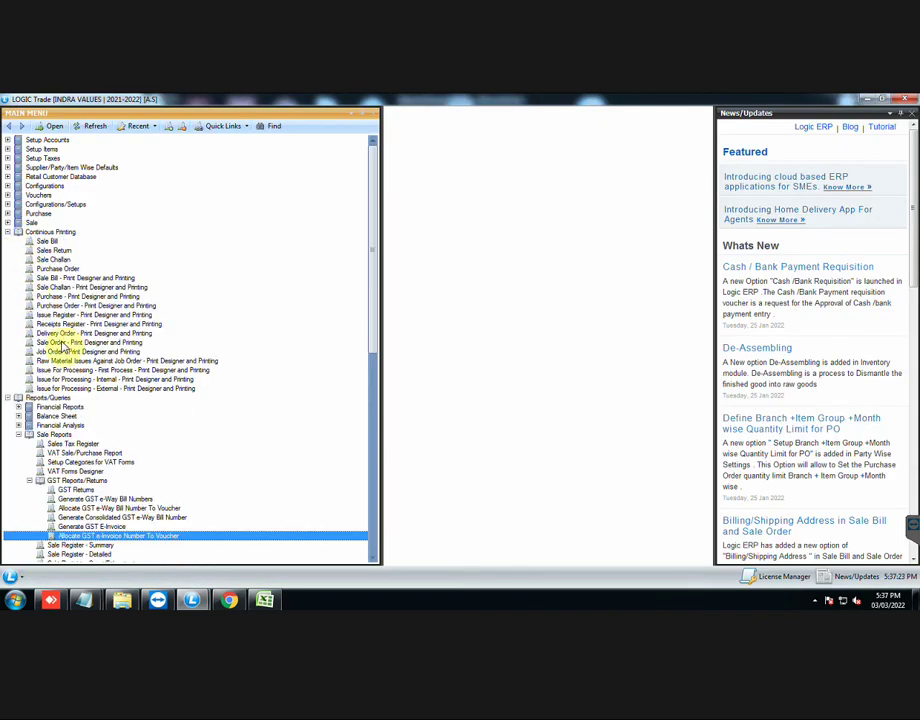
{"action": "double_click", "coordinate": [105, 279]}
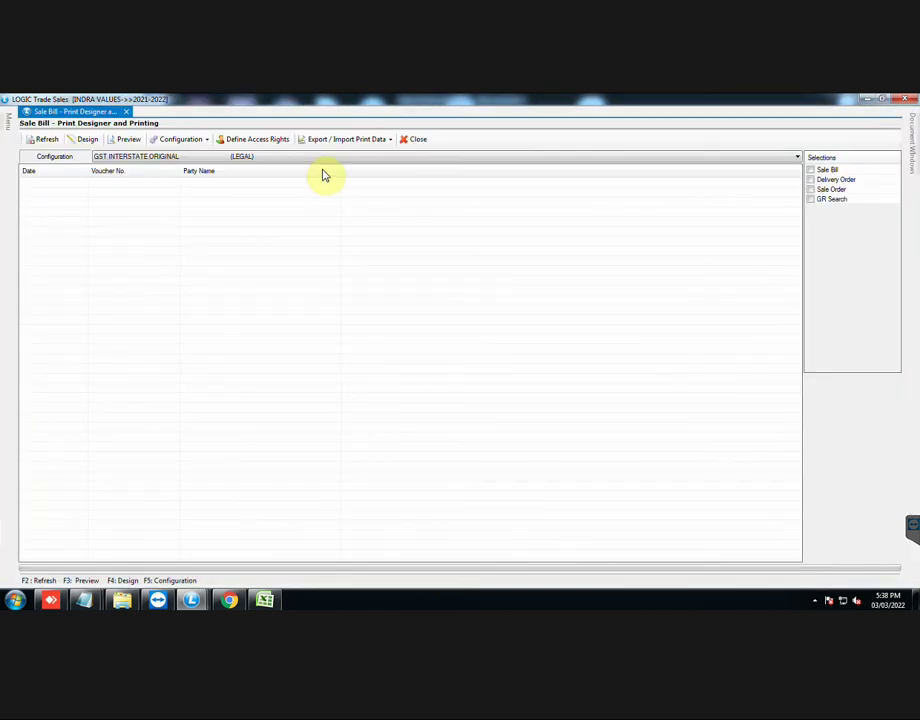
Step: Select sale bill 4408, refresh its print data, and preview the invoice
{"action": "left_click", "coordinate": [811, 171]}
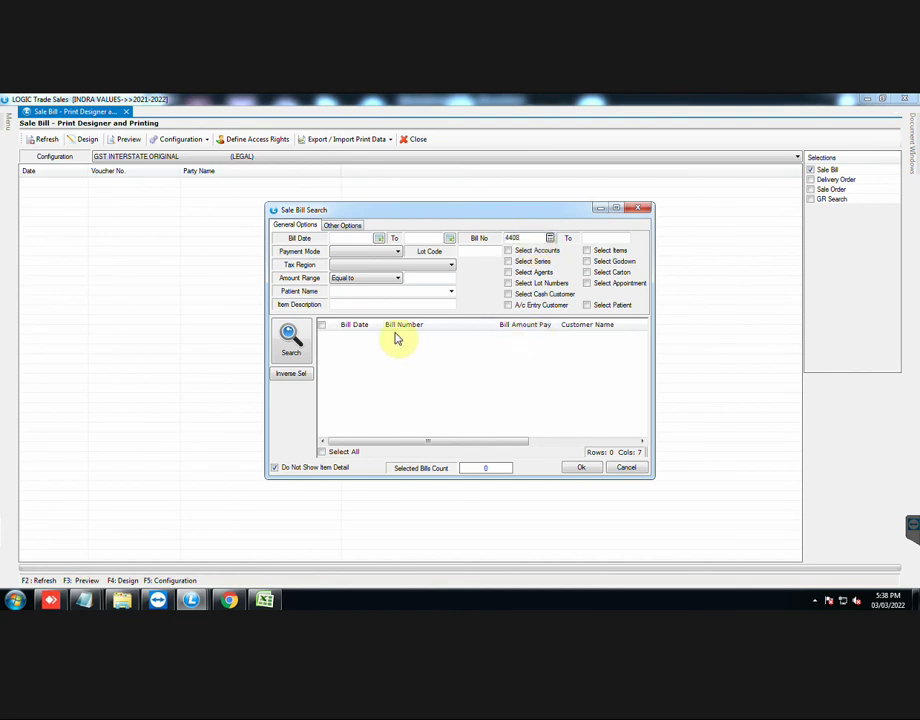
{"action": "left_click", "coordinate": [289, 340]}
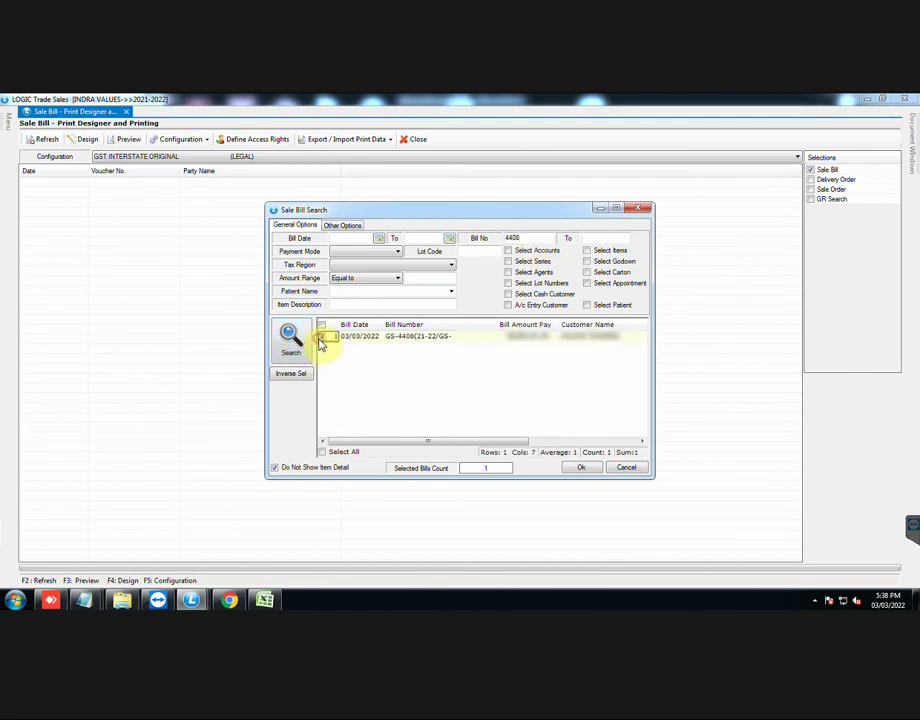
{"action": "left_click", "coordinate": [581, 468]}
{"action": "left_click", "coordinate": [45, 140]}
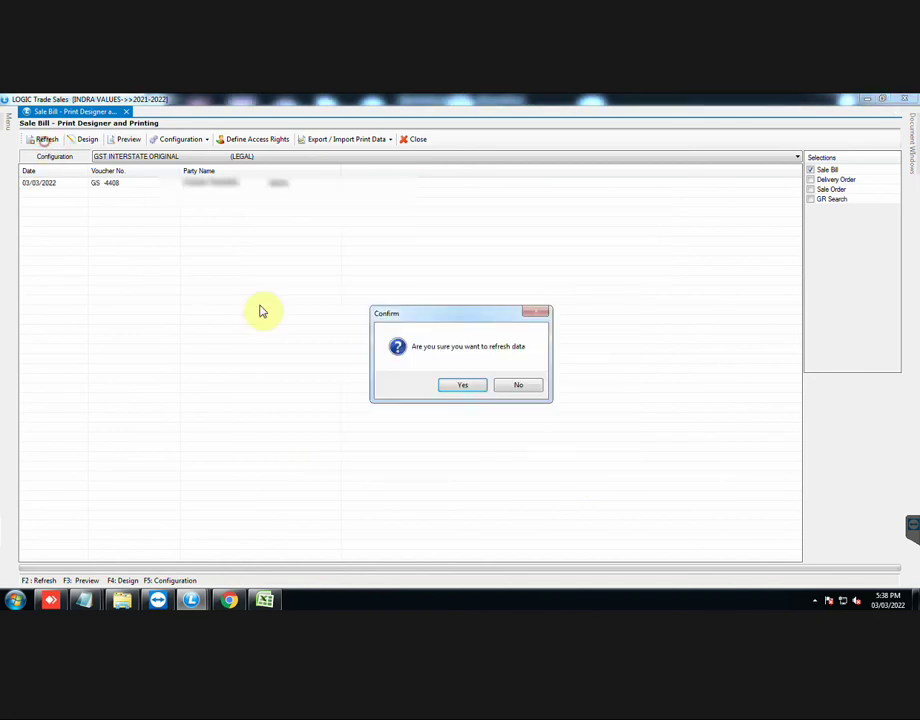
{"action": "left_click", "coordinate": [473, 391]}
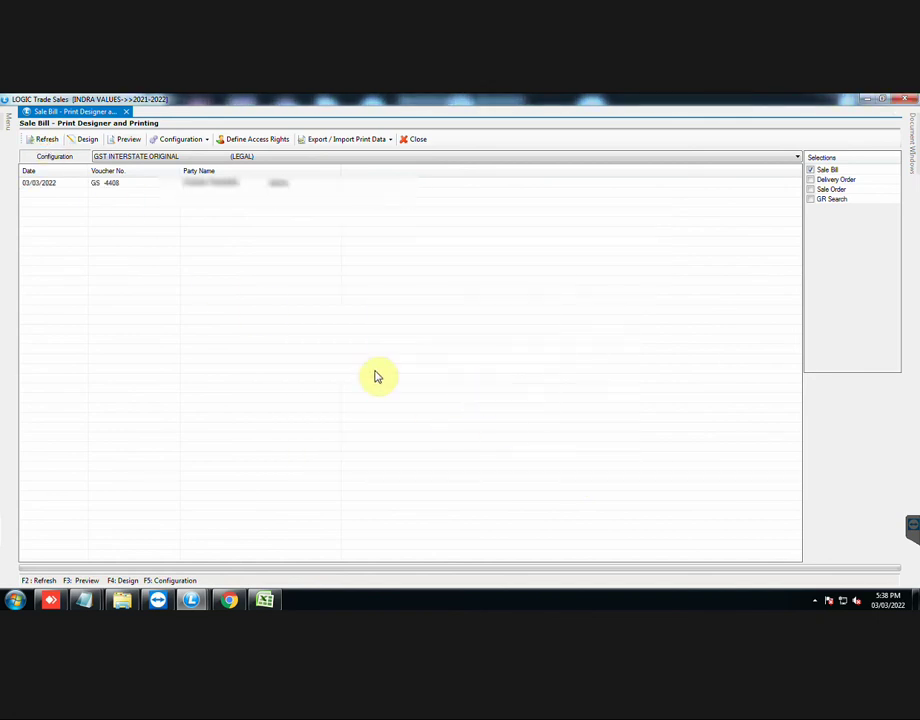
{"action": "left_click", "coordinate": [137, 142]}
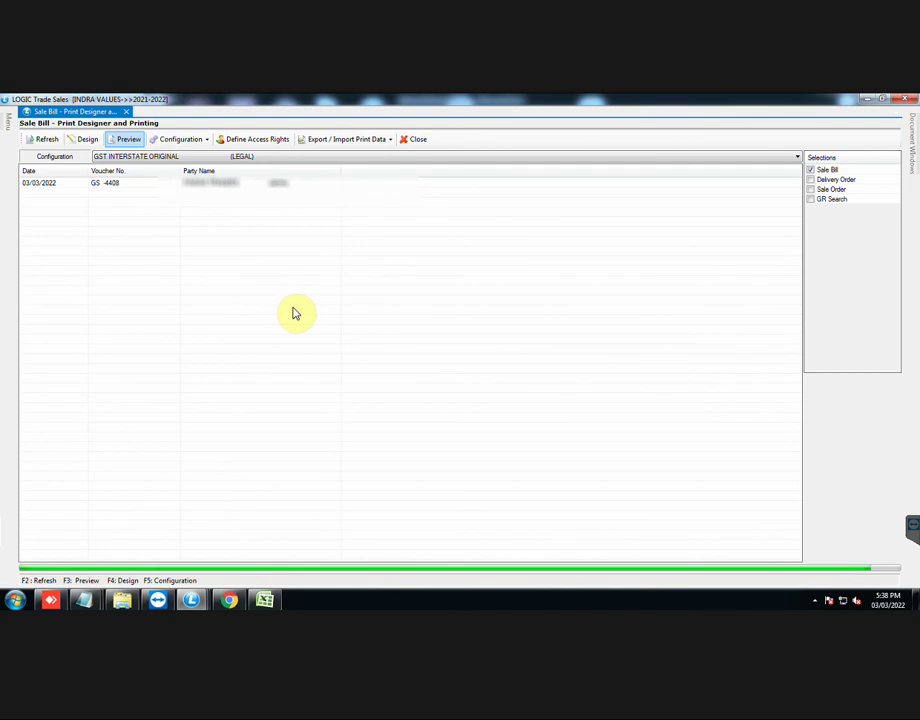
Step: Scroll through the GS-4408 invoice preview with its e-invoice QR code, then close it
{"action": "scroll", "coordinate": [191, 323], "scroll_direction": "down", "scroll_amount": 3}
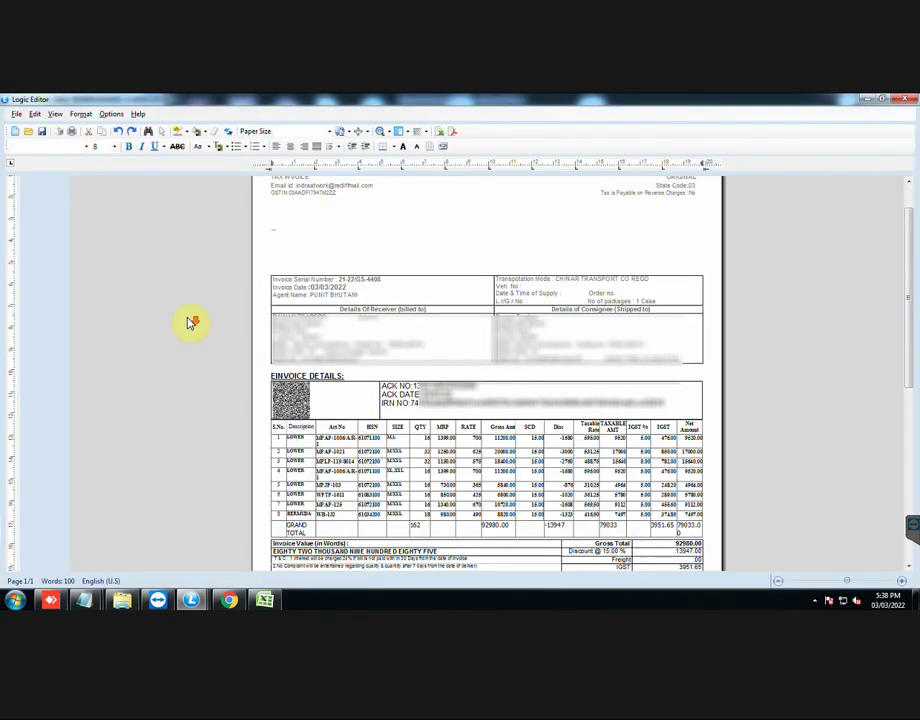
{"action": "scroll", "coordinate": [190, 322], "scroll_direction": "down", "scroll_amount": 2}
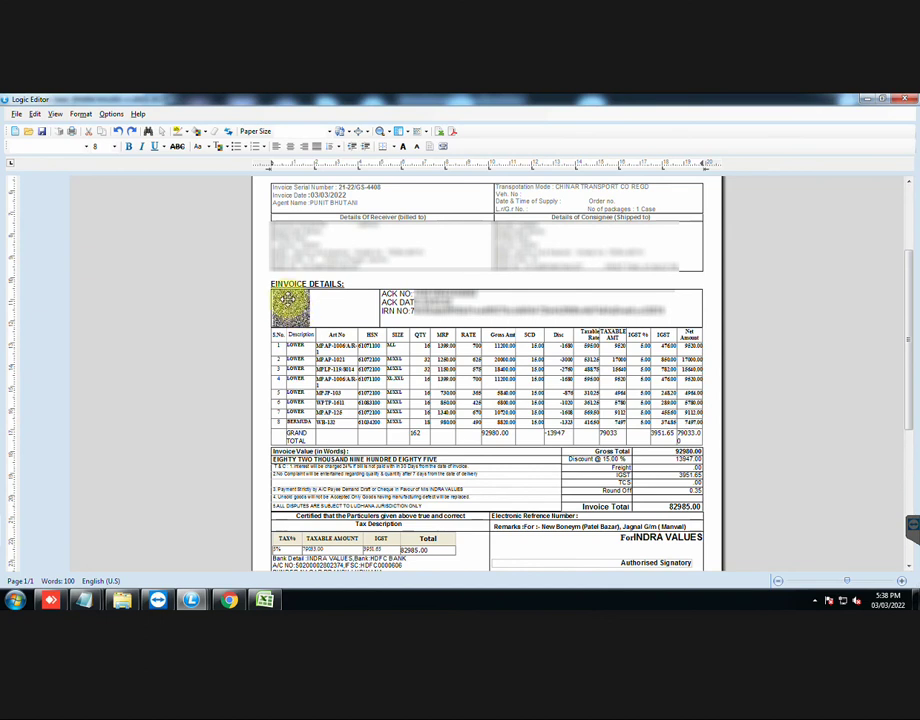
{"action": "scroll", "coordinate": [290, 310], "scroll_direction": "down", "scroll_amount": 1}
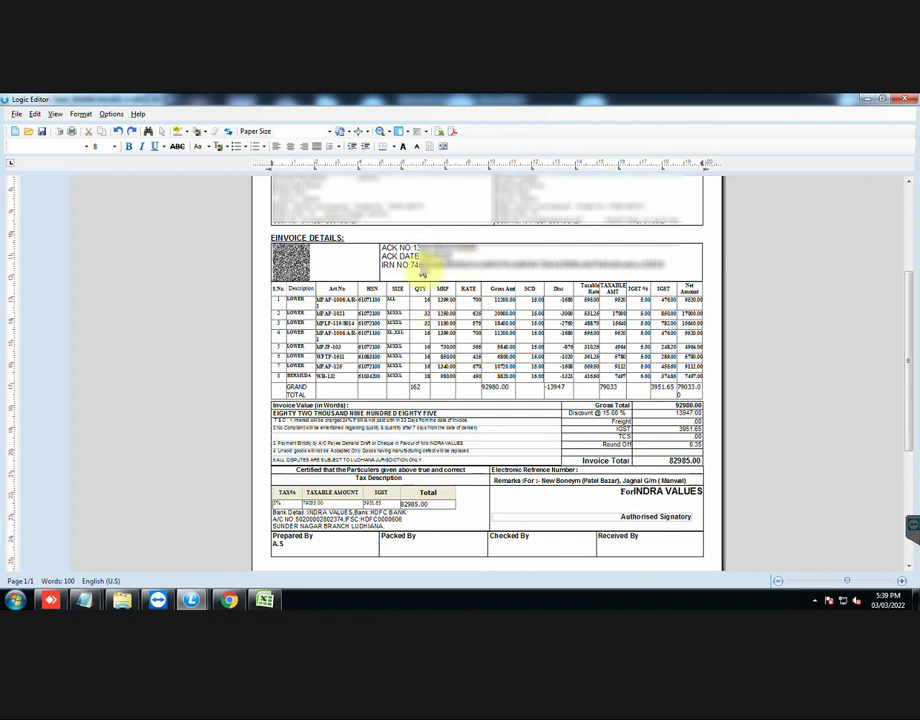
{"action": "left_click", "coordinate": [905, 99]}
Step: Open the invoice layout in Design mode and inspect the ACK NO and ACK DATE fields
{"action": "left_click", "coordinate": [86, 140]}
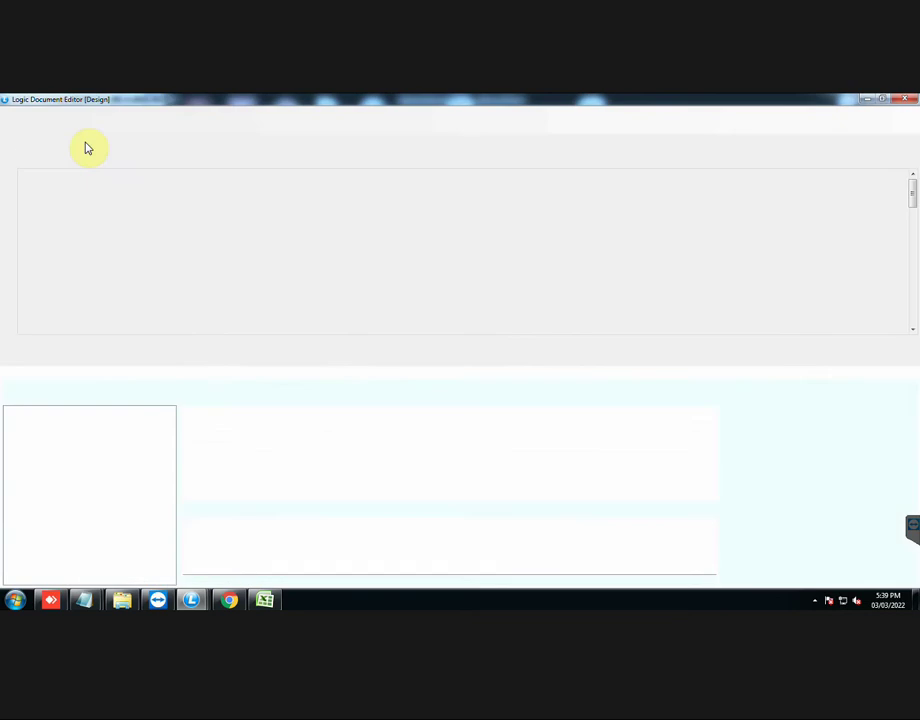
{"action": "left_click_drag", "start_coordinate": [910, 199], "coordinate": [914, 236]}
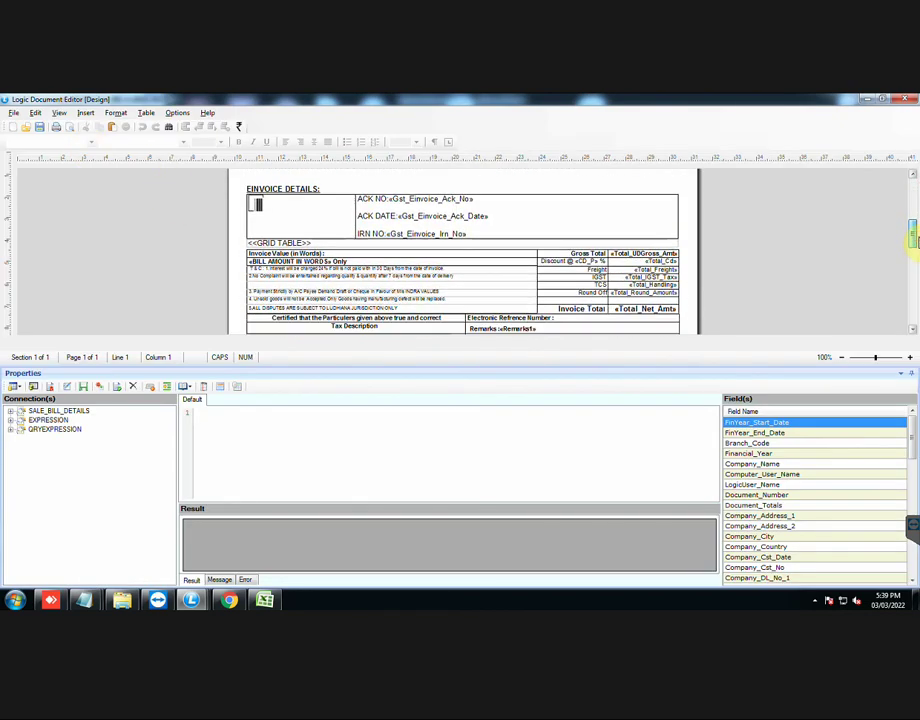
{"action": "left_click", "coordinate": [485, 200]}
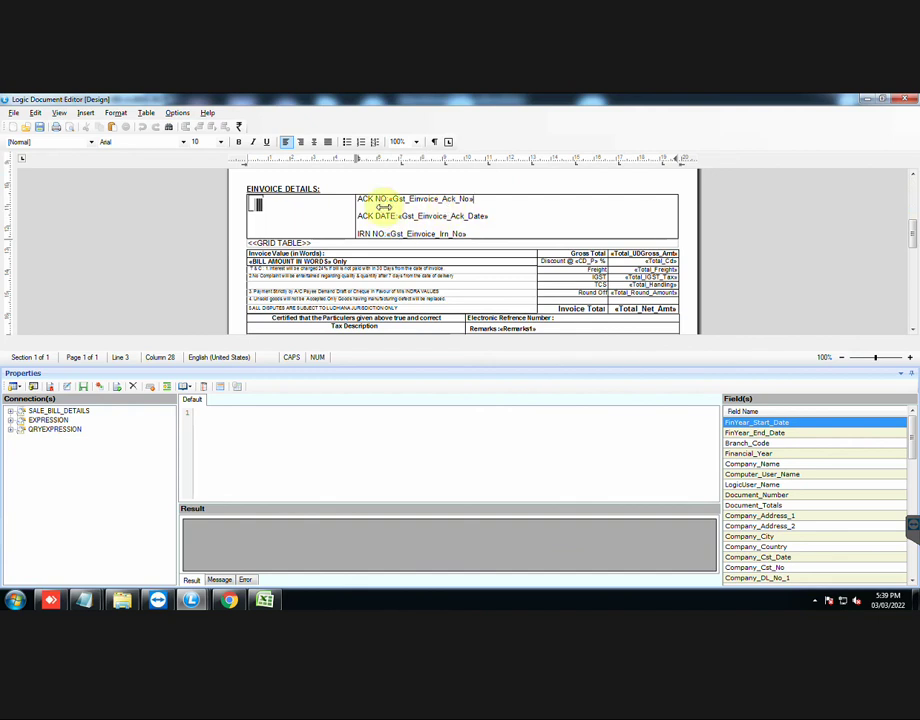
{"action": "left_click", "coordinate": [503, 215]}
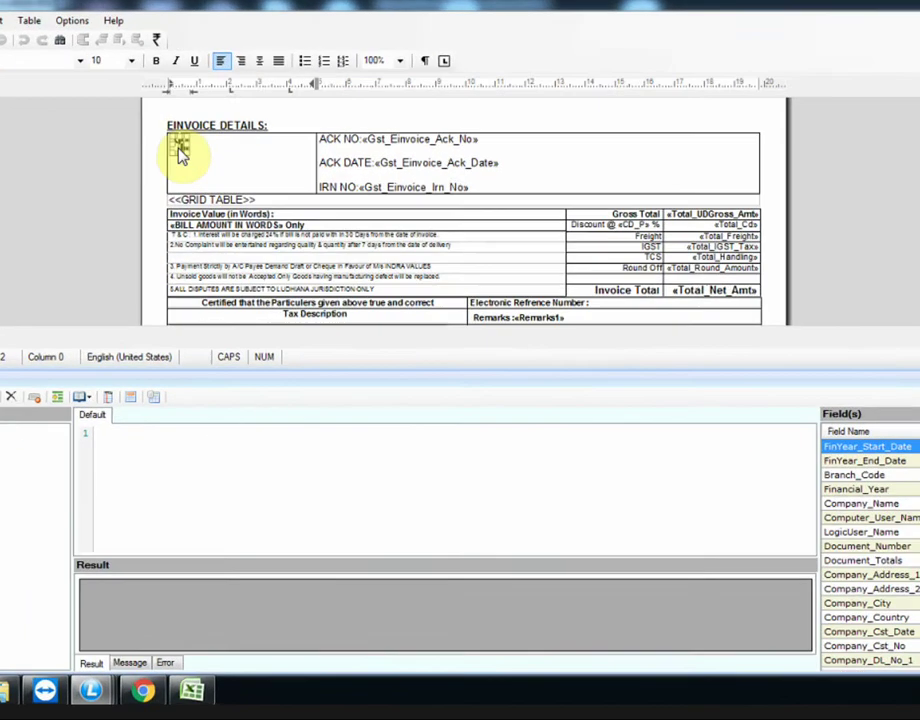
Step: Review the QR image settings: alignment LEFT, orientation VERTICAL, table BILLHEADERDETAILS
{"action": "double_click", "coordinate": [257, 207]}
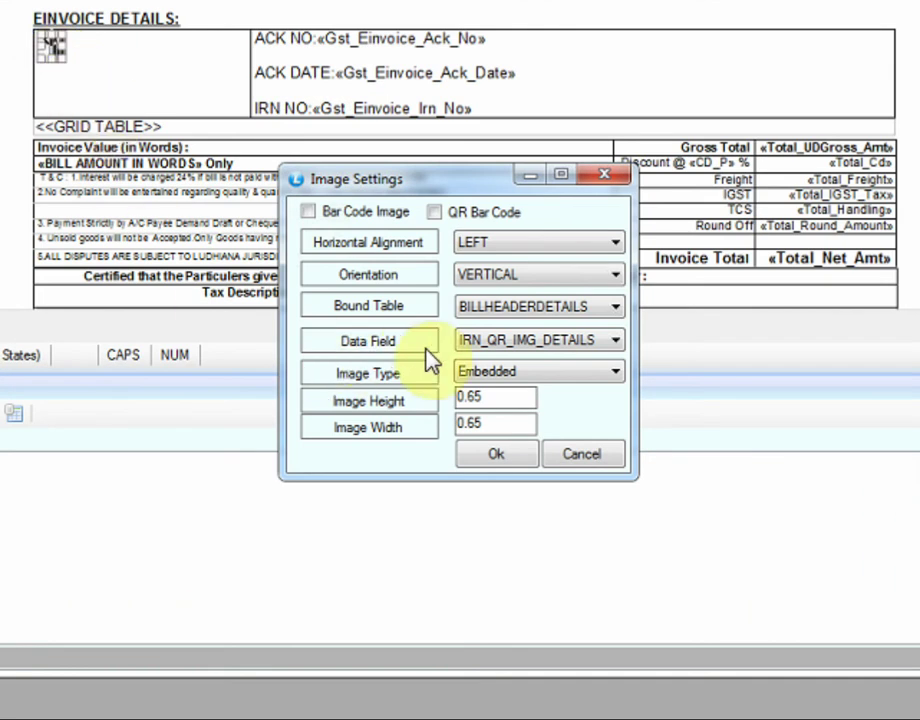
{"action": "left_click", "coordinate": [614, 245]}
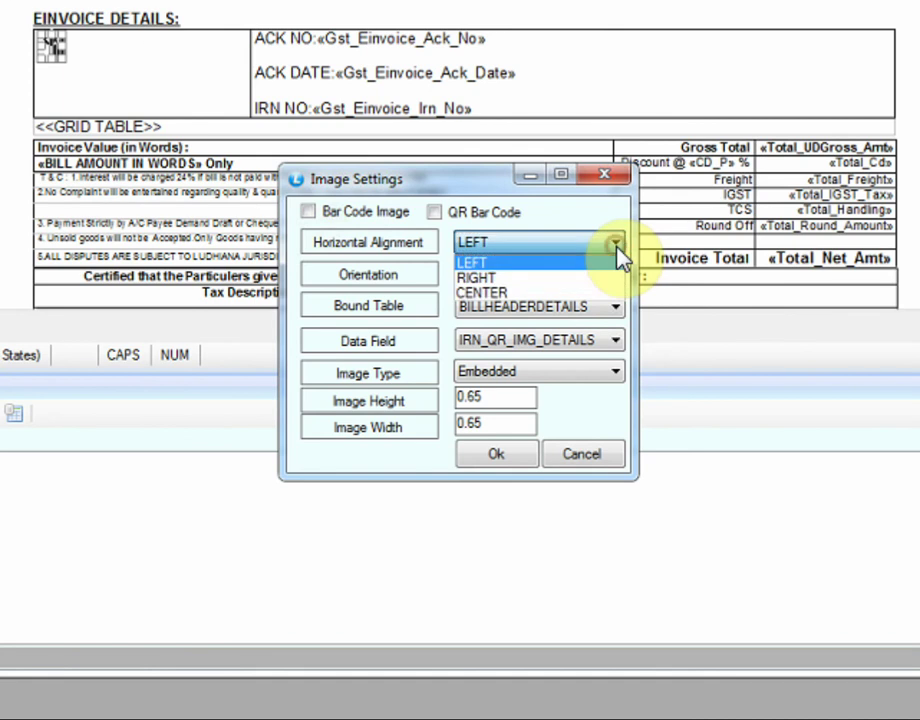
{"action": "left_click", "coordinate": [614, 245]}
{"action": "left_click", "coordinate": [605, 274]}
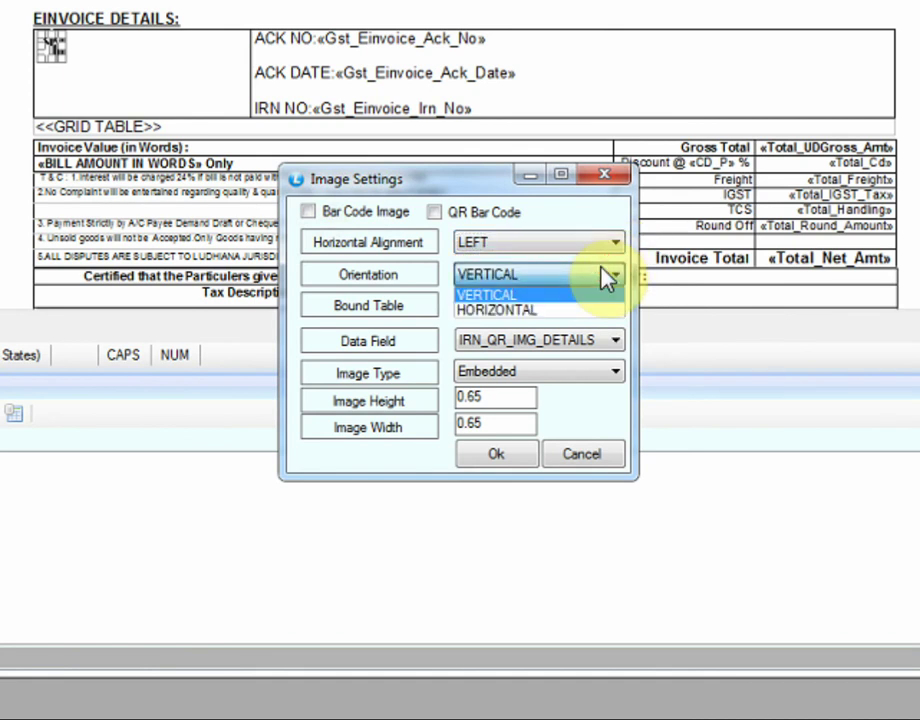
{"action": "left_click", "coordinate": [606, 276]}
{"action": "left_click", "coordinate": [607, 307]}
{"action": "left_click", "coordinate": [607, 307]}
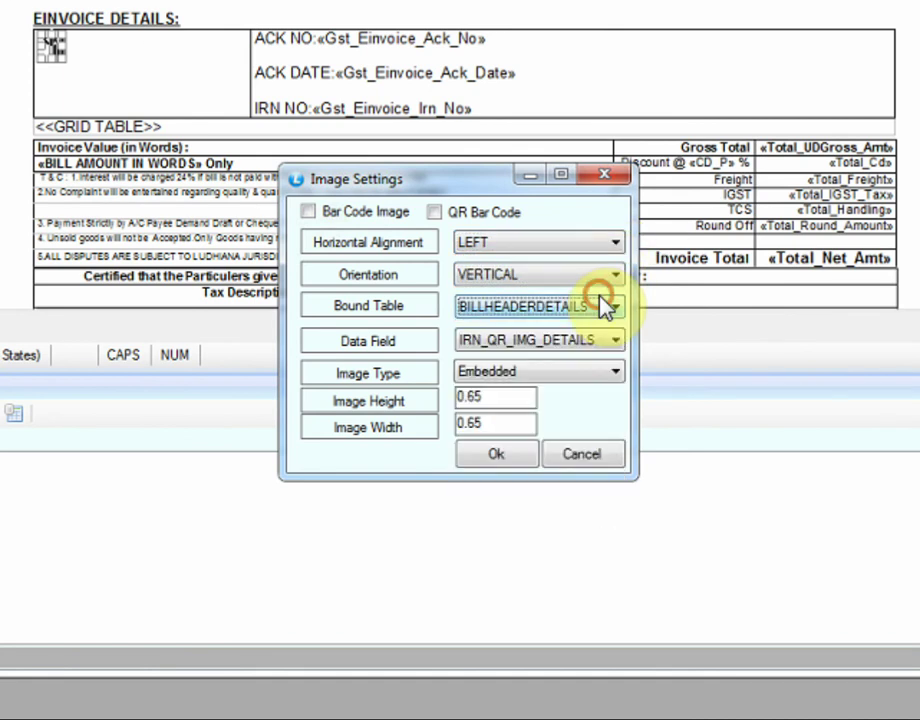
Step: Confirm data field IRN_QR_IMG_DETAILS and Embedded type, cancel, and close the layout unsaved
{"action": "left_click", "coordinate": [610, 342]}
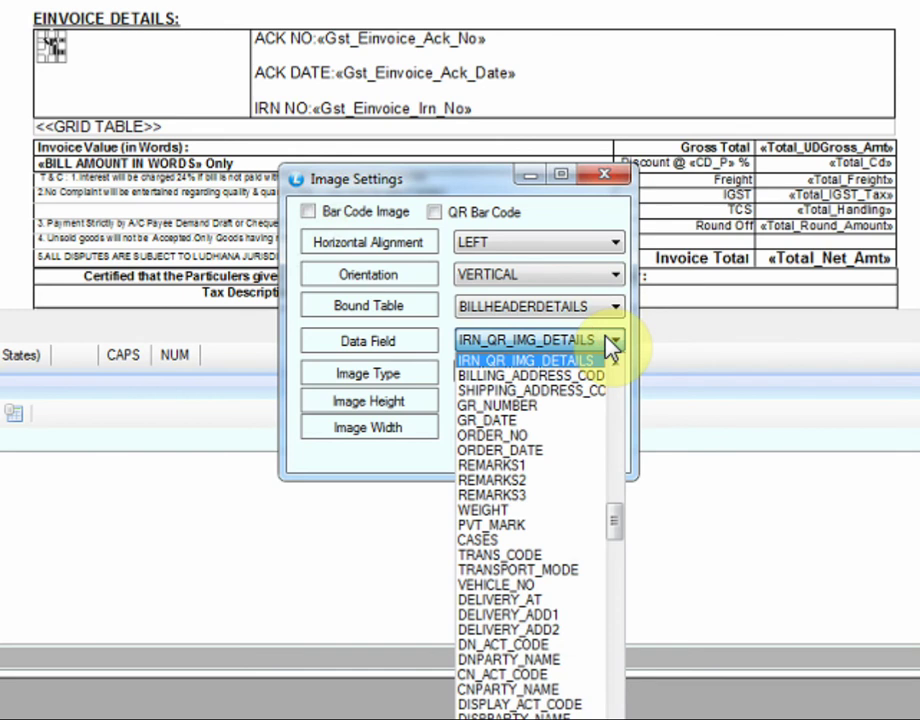
{"action": "left_click", "coordinate": [609, 342]}
{"action": "left_click", "coordinate": [604, 372]}
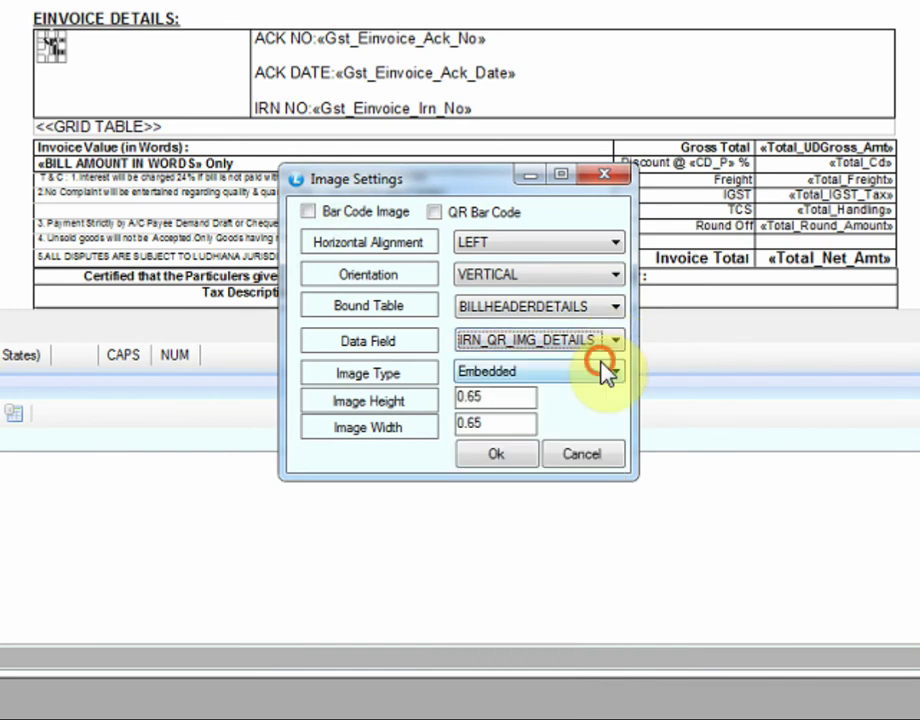
{"action": "left_click", "coordinate": [604, 372]}
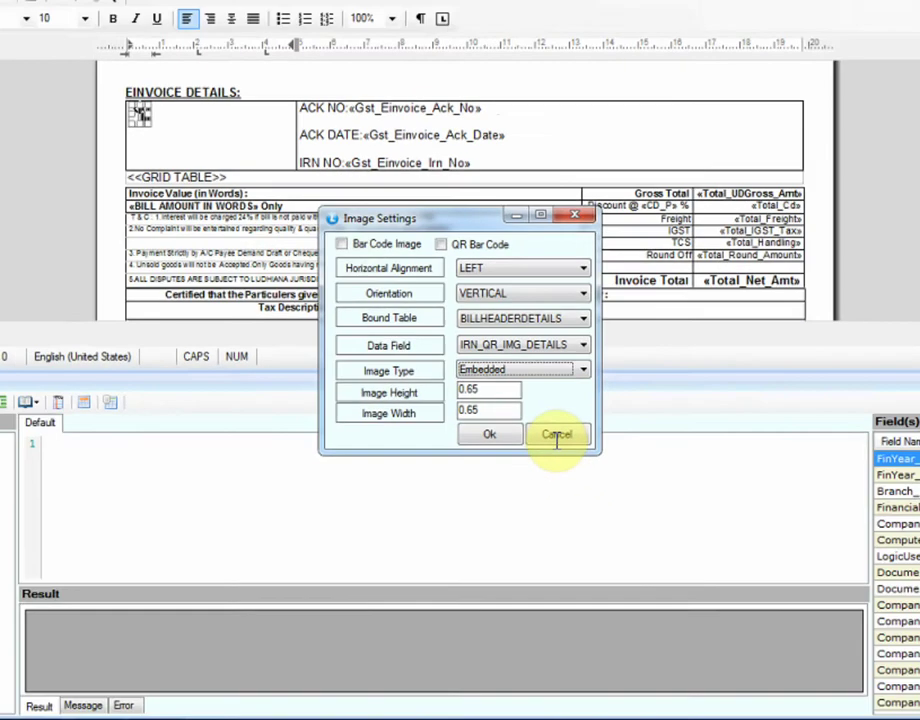
{"action": "left_click", "coordinate": [581, 458]}
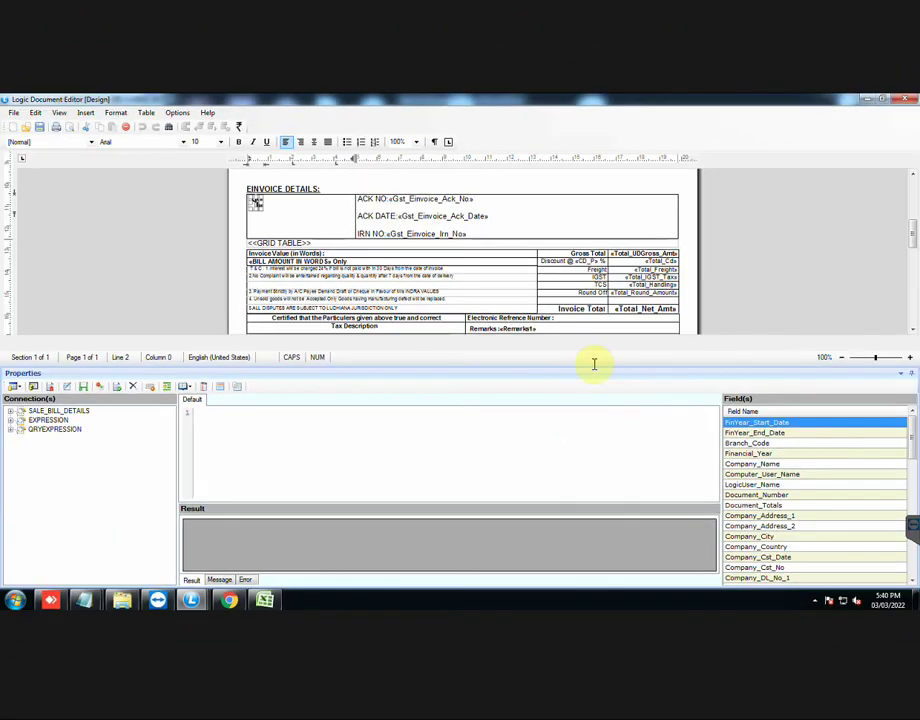
{"action": "left_click", "coordinate": [899, 101]}
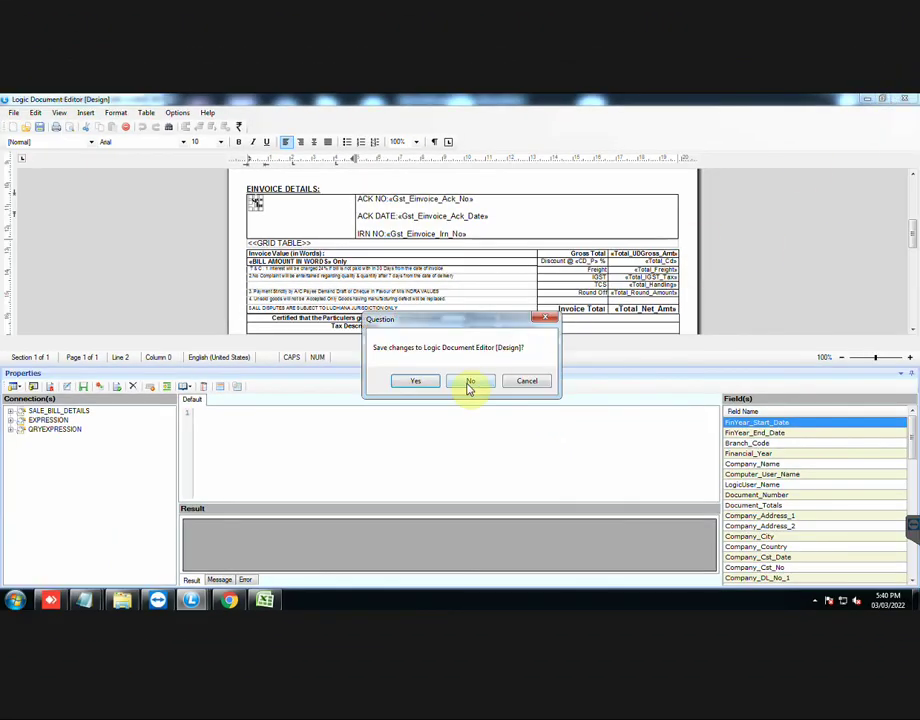